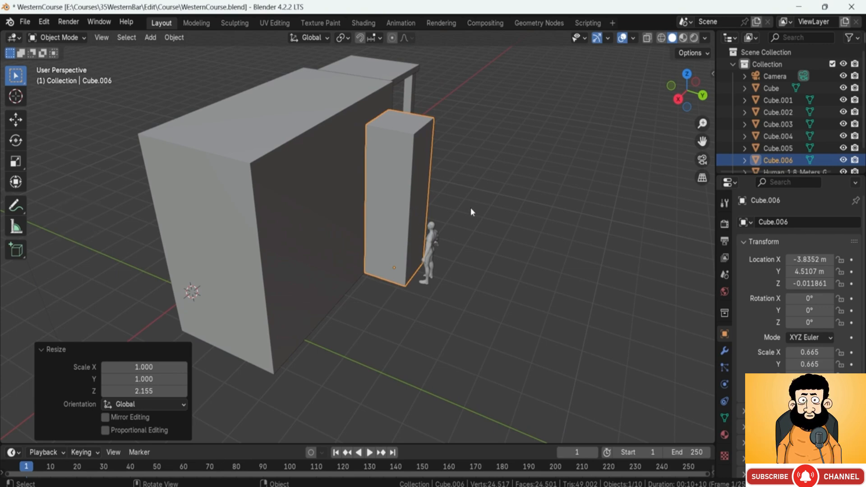
# Step: Move the human reference figure about 6.2 m along X, away from the tall box beside the building
pyautogui.doubleClick(426, 236)
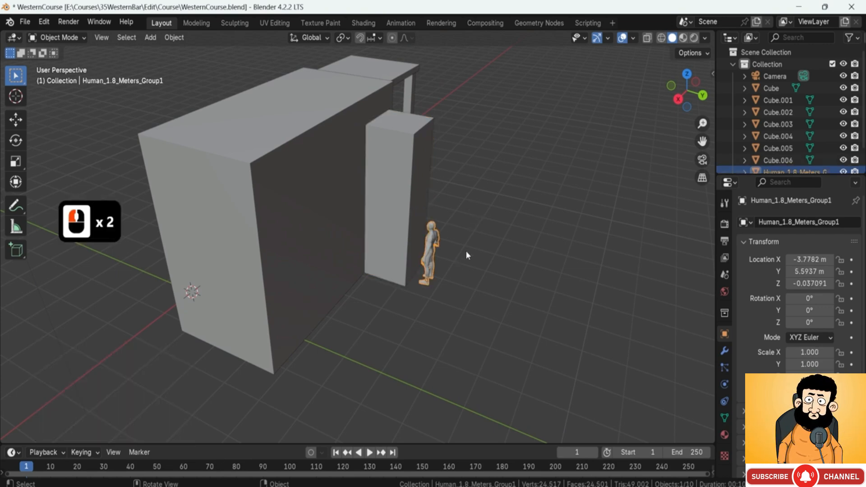
pyautogui.press('g')
pyautogui.press('x')
pyautogui.click(287, 361)
pyautogui.moveTo(267, 308); pyautogui.dragTo(288, 289, button='middle')
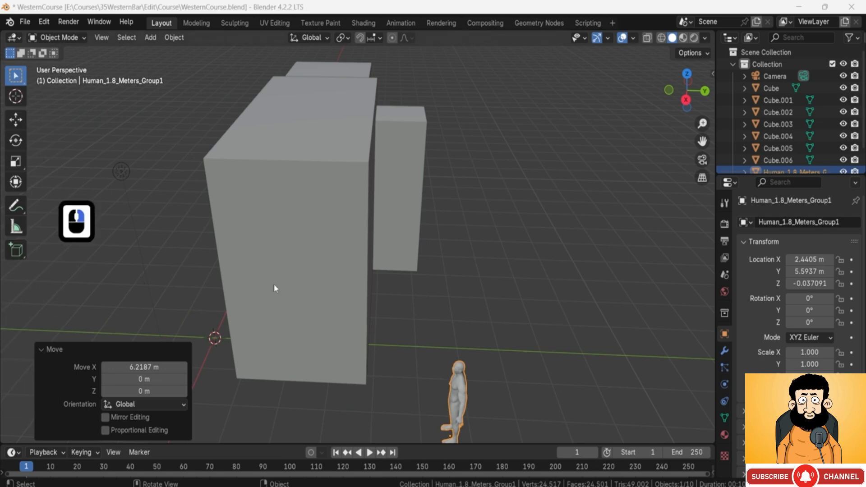
pyautogui.moveTo(397, 266); pyautogui.dragTo(425, 263, button='middle')
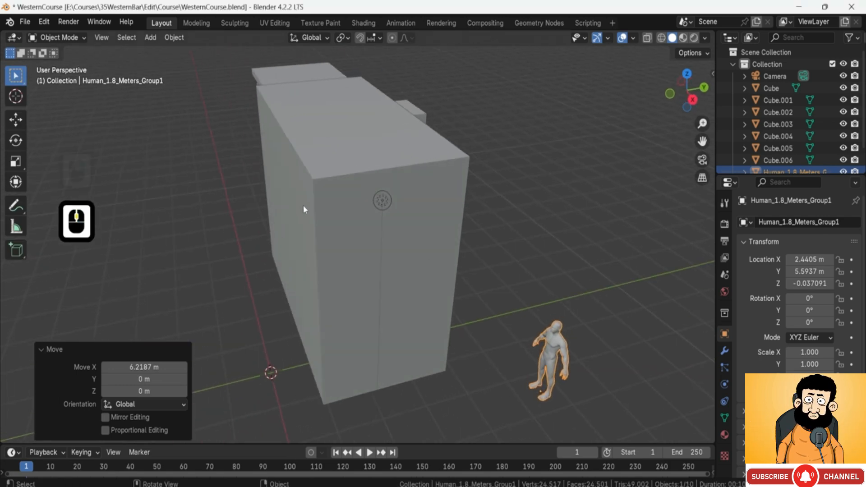
pyautogui.moveTo(303, 206); pyautogui.dragTo(385, 216, button='middle')
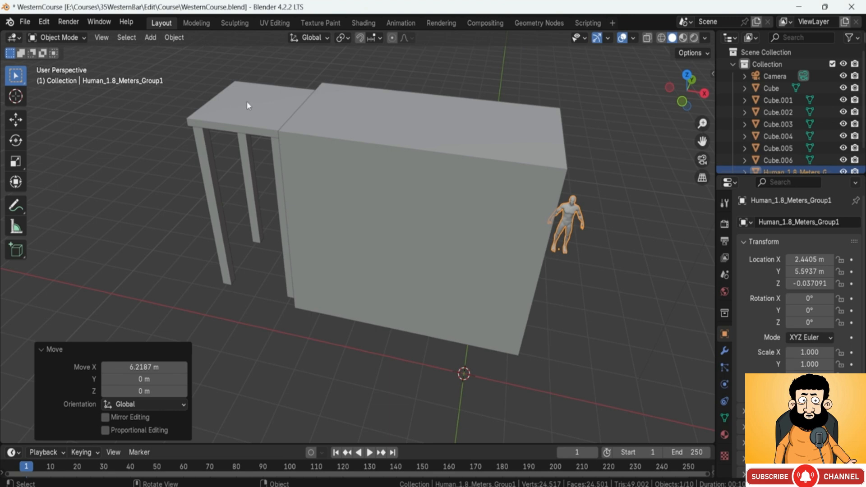
# Step: Add a cylinder mesh with 32 vertices, 1 m radius and 2 m depth, and set its Z location to 1 m
pyautogui.keyDown('shift'); pyautogui.moveTo(248, 106); pyautogui.dragTo(399, 214, button='middle'); pyautogui.keyUp('shift')
pyautogui.moveTo(443, 269)
pyautogui.keyDown('shift'); pyautogui.mouseDown(button='middle')
pyautogui.moveTo(413, 235)
pyautogui.moveTo(427, 269)
pyautogui.mouseUp(button='middle'); pyautogui.keyUp('shift')
pyautogui.moveTo(427, 269); pyautogui.dragTo(440, 277, button='middle')
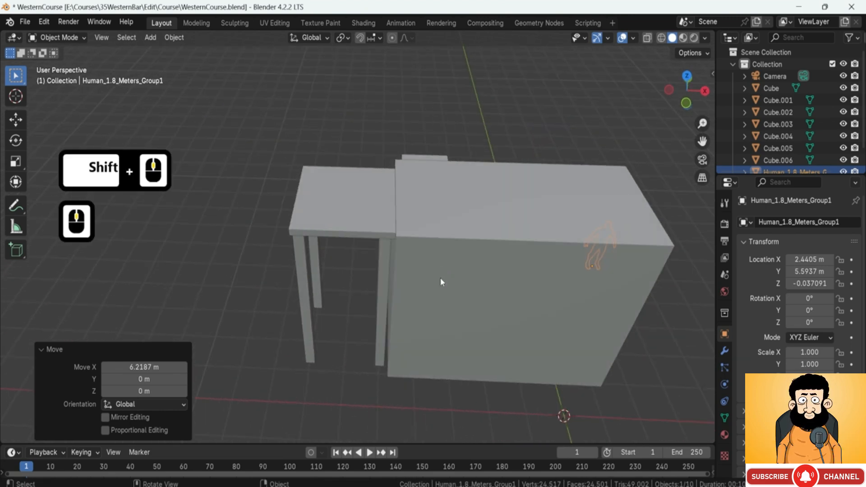
pyautogui.hotkey('shift', 'a')
pyautogui.moveTo(439, 256)
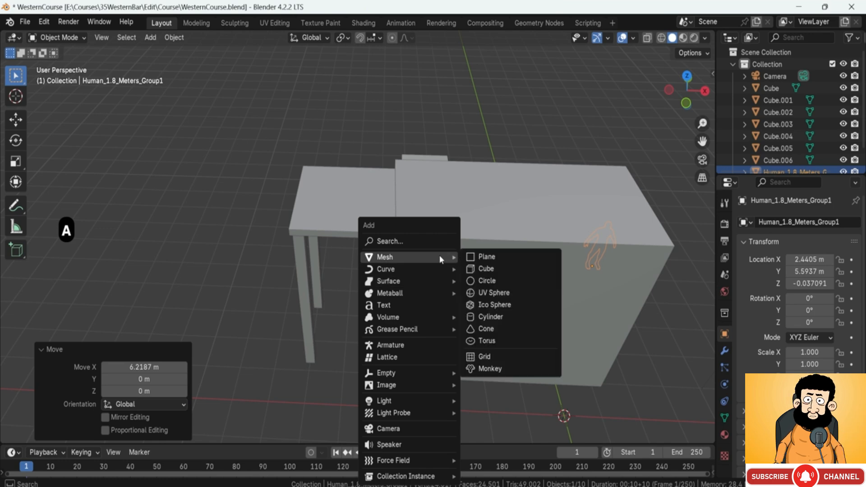
pyautogui.click(490, 318)
pyautogui.scroll(-2, 497, 316)
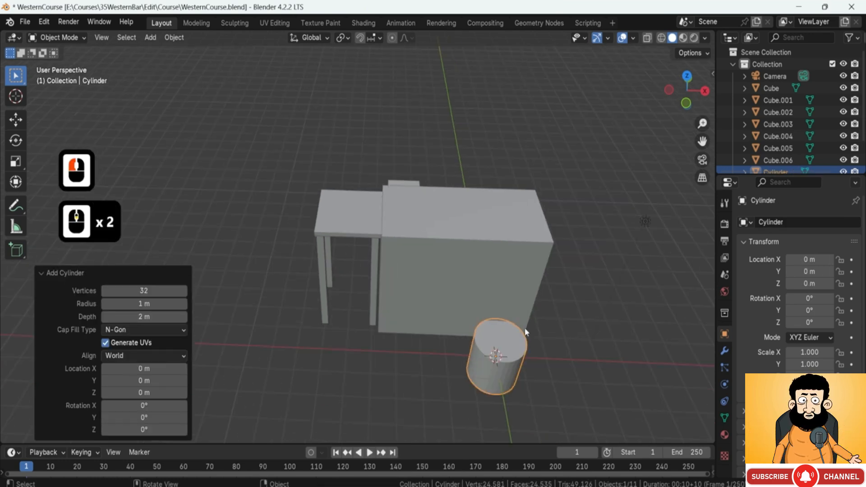
pyautogui.moveTo(539, 293); pyautogui.dragTo(535, 261, button='middle')
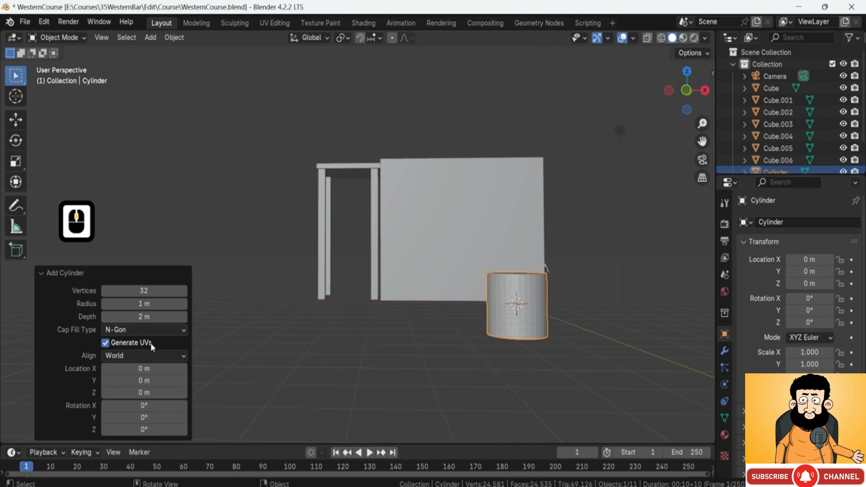
pyautogui.click(129, 393)
pyautogui.write('1')
pyautogui.press('Return')
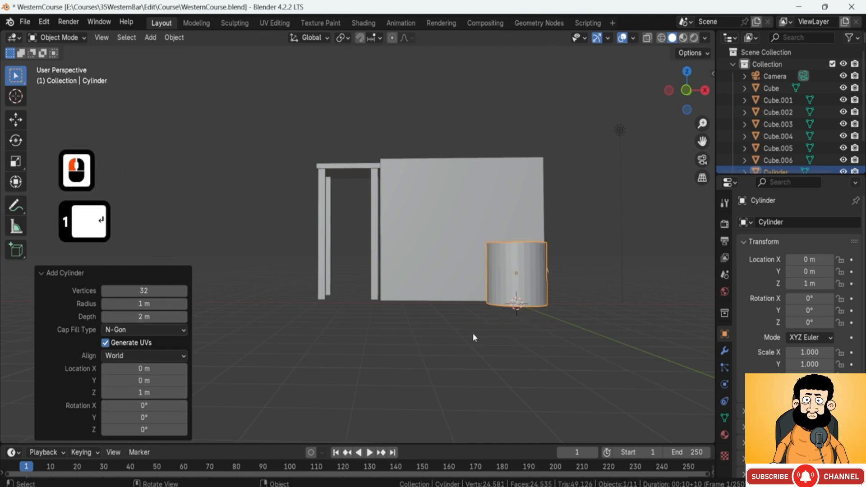
# Step: Set the cylinder's origin to the 3D cursor at its base
pyautogui.keyDown('shift'); pyautogui.moveTo(524, 311); pyautogui.dragTo(455, 309, button='middle'); pyautogui.keyUp('shift')
pyautogui.scroll(3, 456, 309)
pyautogui.rightClick(464, 312)
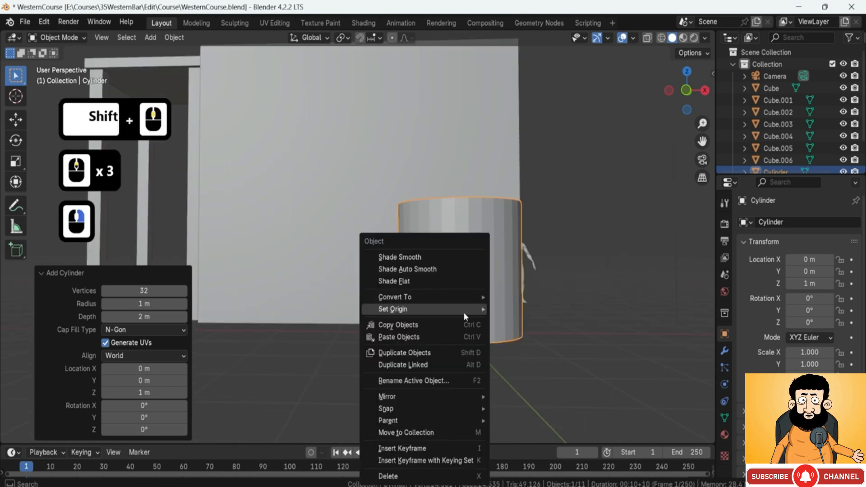
pyautogui.moveTo(483, 313)
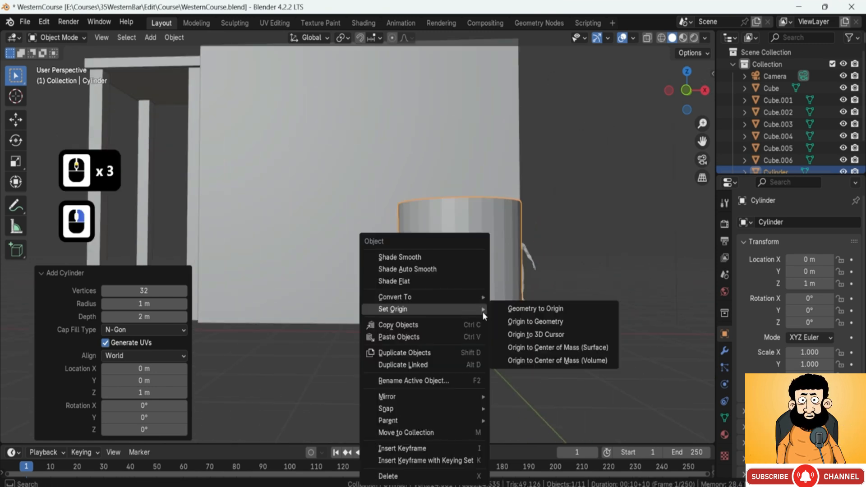
pyautogui.click(528, 335)
pyautogui.scroll(-2, 464, 284)
pyautogui.press('s')
pyautogui.press('z')
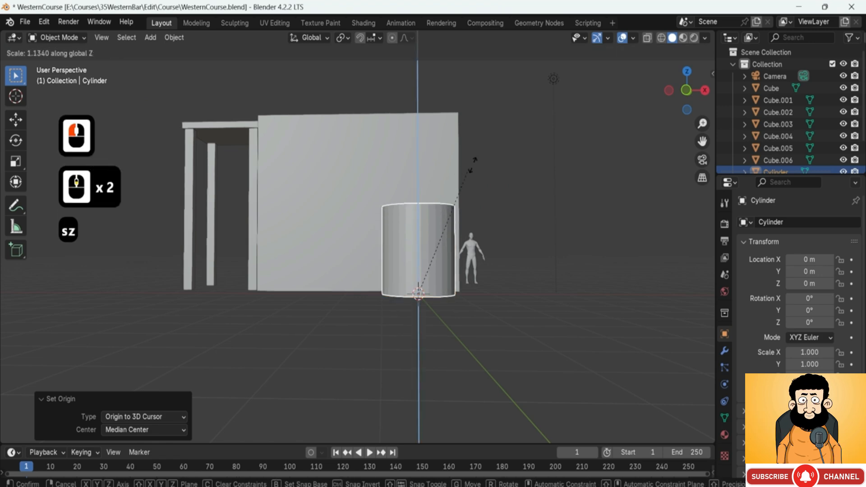
pyautogui.press('Escape')
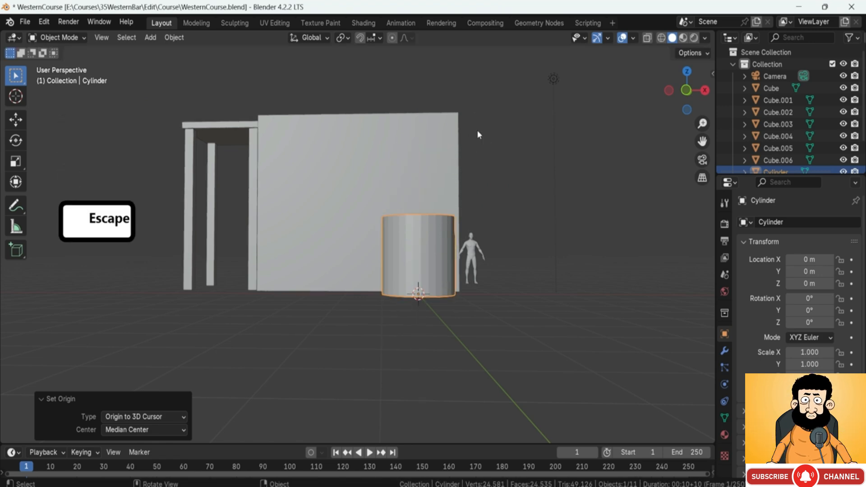
pyautogui.press('F8')
# Step: Move the cylinder onto the tower stand's platform, about -5.9 m in X, 2.3 m in Y and 4.8 m up in Z
pyautogui.moveTo(401, 267); pyautogui.dragTo(402, 283, button='middle')
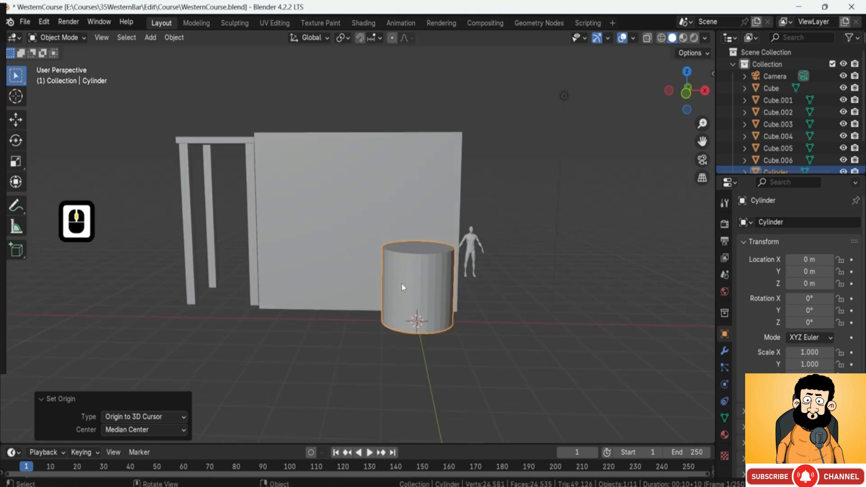
pyautogui.press('7')
pyautogui.press('g')
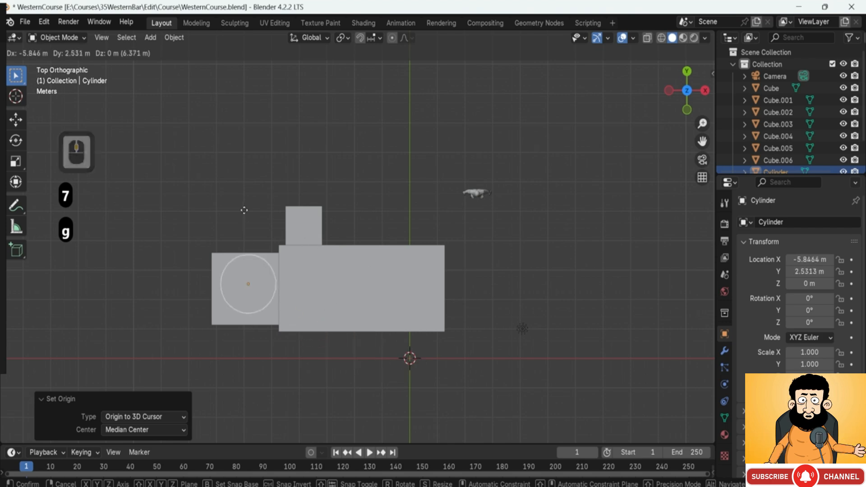
pyautogui.click(244, 218)
pyautogui.moveTo(243, 215); pyautogui.dragTo(320, 253, button='middle')
pyautogui.press('g')
pyautogui.press('z')
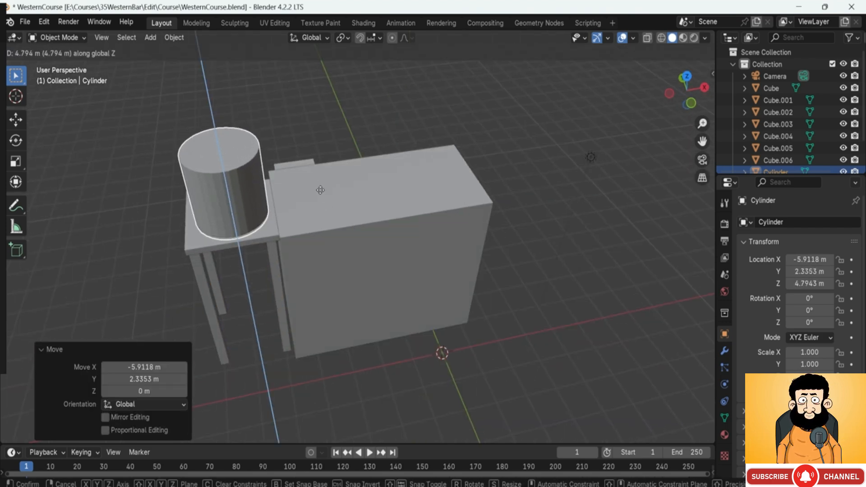
pyautogui.click(251, 218)
# Step: Scale the cylinder along Z by about 1.35 to make the water tank taller
pyautogui.keyDown('shift'); pyautogui.moveTo(252, 218); pyautogui.dragTo(396, 229, button='middle'); pyautogui.keyUp('shift')
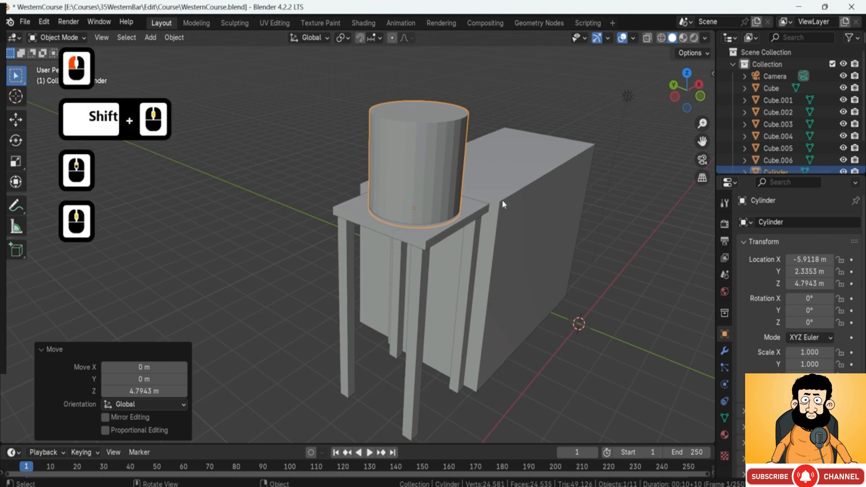
pyautogui.press('s')
pyautogui.press('z')
pyautogui.click(531, 182)
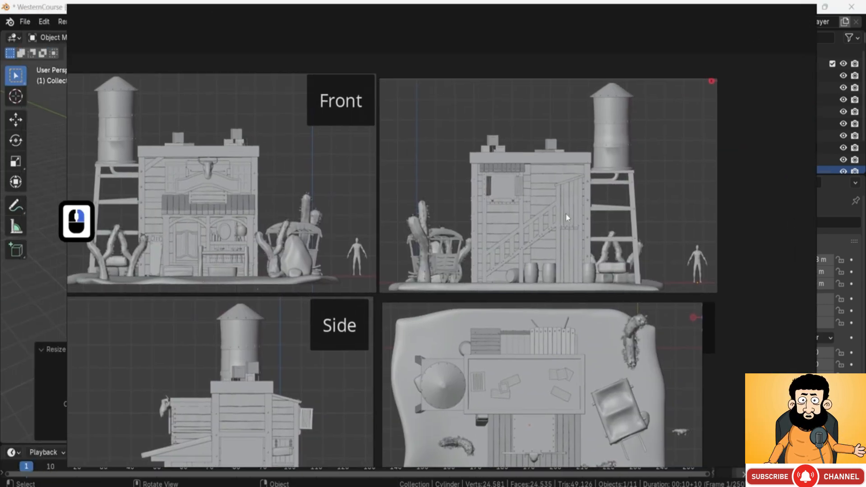
# Step: Check the tank's proportions on the reference sheet and scale the cylinder further along Z by about 1.39 in front view
pyautogui.scroll(2, 701, 275)
pyautogui.moveTo(690, 207); pyautogui.dragTo(518, 275, button='middle')
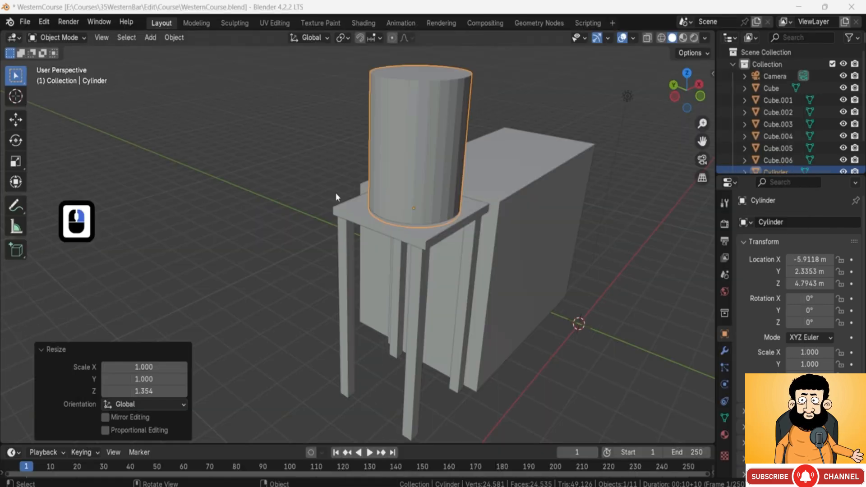
pyautogui.press('1')
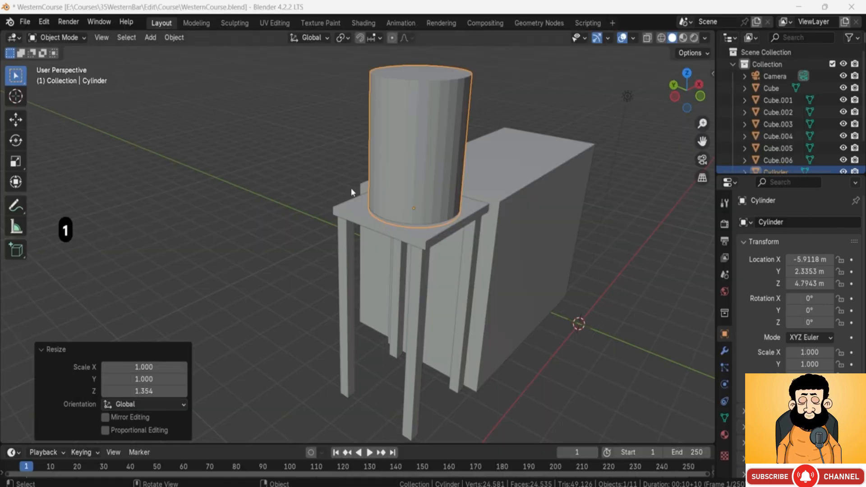
pyautogui.moveTo(351, 187); pyautogui.dragTo(348, 258, button='middle')
pyautogui.press('1')
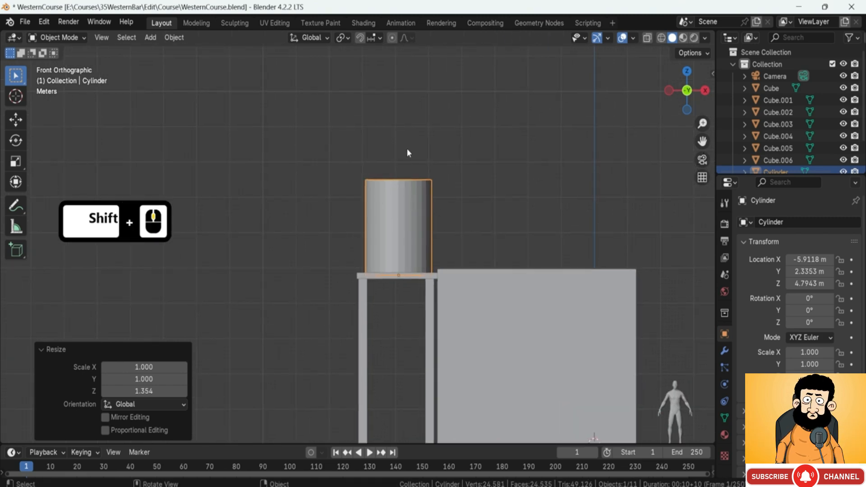
pyautogui.press('s')
pyautogui.press('z')
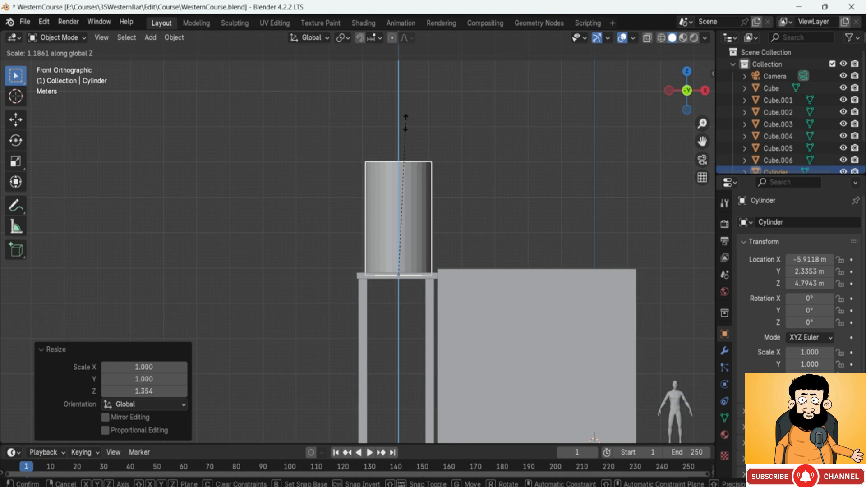
pyautogui.click(400, 104)
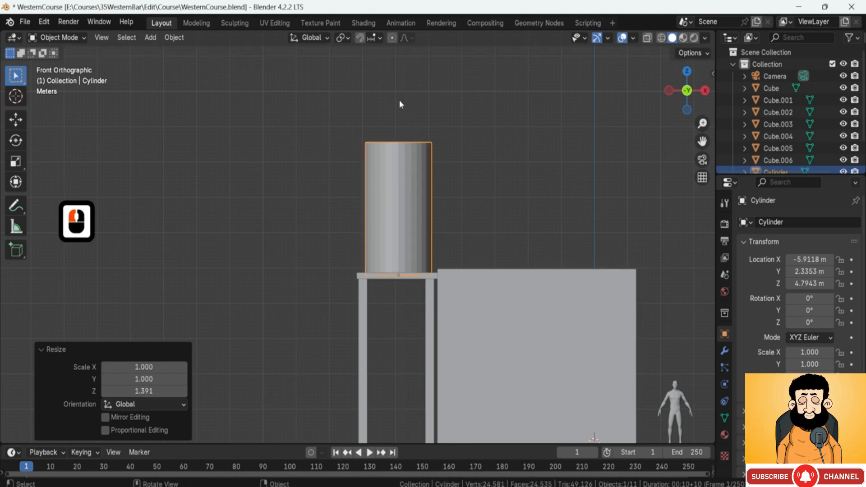
# Step: Shift the cylinder about 0.08 m along Y in top view to centre it on the tower platform
pyautogui.moveTo(423, 192); pyautogui.dragTo(427, 332, button='middle')
pyautogui.press('KP_7')
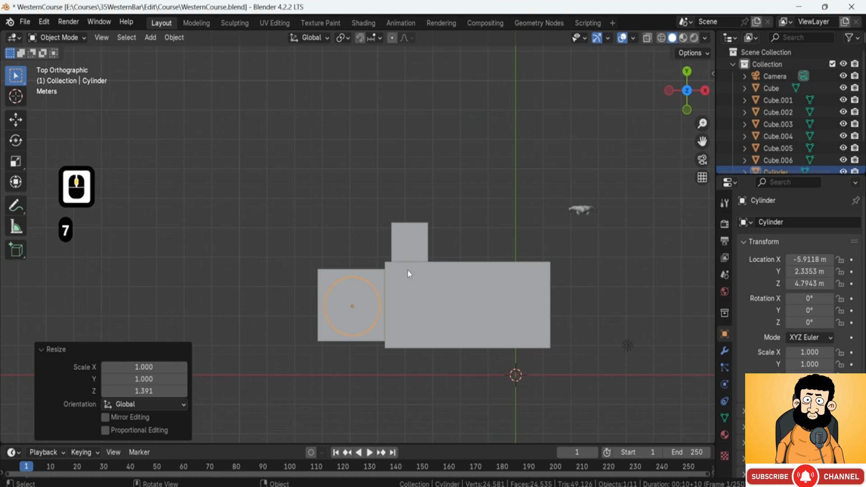
pyautogui.press('g')
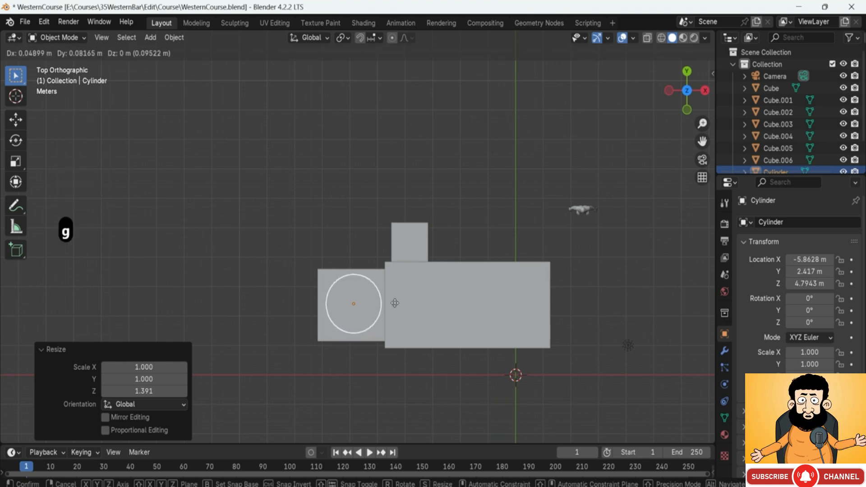
pyautogui.click(393, 303)
pyautogui.moveTo(388, 282); pyautogui.dragTo(386, 206, button='middle')
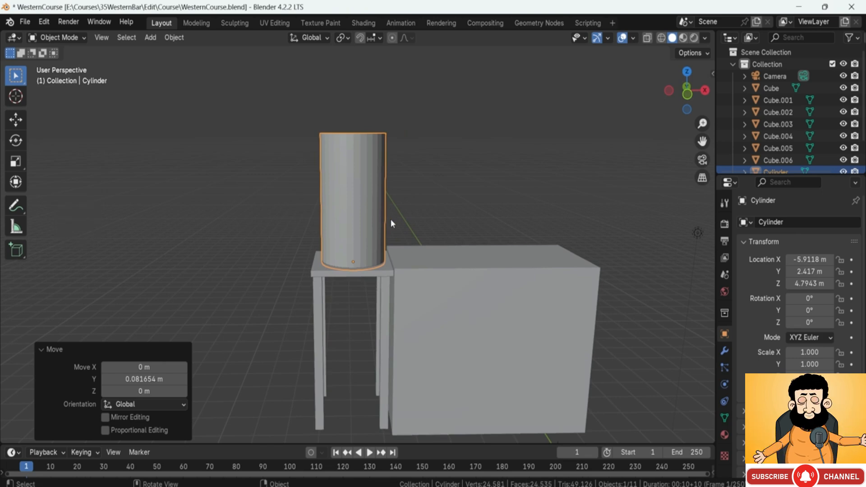
# Step: Inspect the building and water tower blockout from several sides, selecting the tall box against the building's long wall
pyautogui.scroll(-3, 403, 220)
pyautogui.keyDown('shift'); pyautogui.moveTo(404, 227); pyautogui.dragTo(363, 272, button='middle'); pyautogui.keyUp('shift')
pyautogui.moveTo(363, 272)
pyautogui.mouseDown(button='middle')
pyautogui.moveTo(334, 282)
pyautogui.moveTo(379, 266)
pyautogui.mouseUp(button='middle')
pyautogui.click(417, 181)
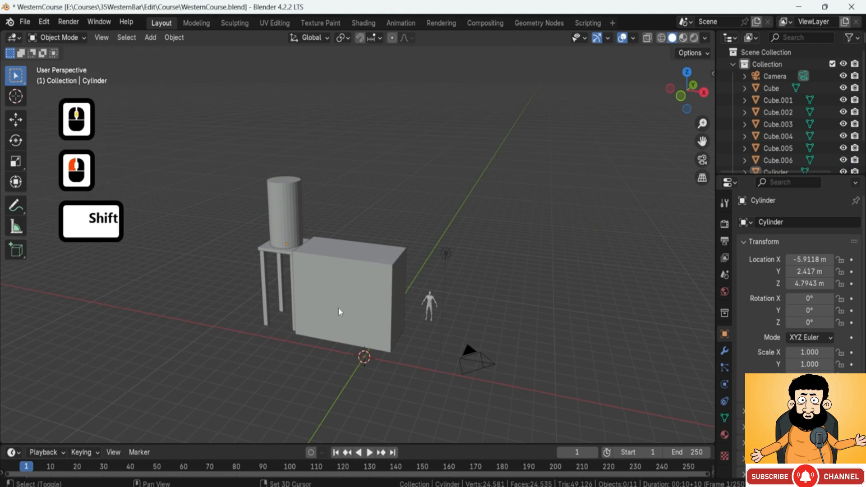
pyautogui.keyDown('shift'); pyautogui.moveTo(341, 310); pyautogui.dragTo(369, 280, button='middle'); pyautogui.keyUp('shift')
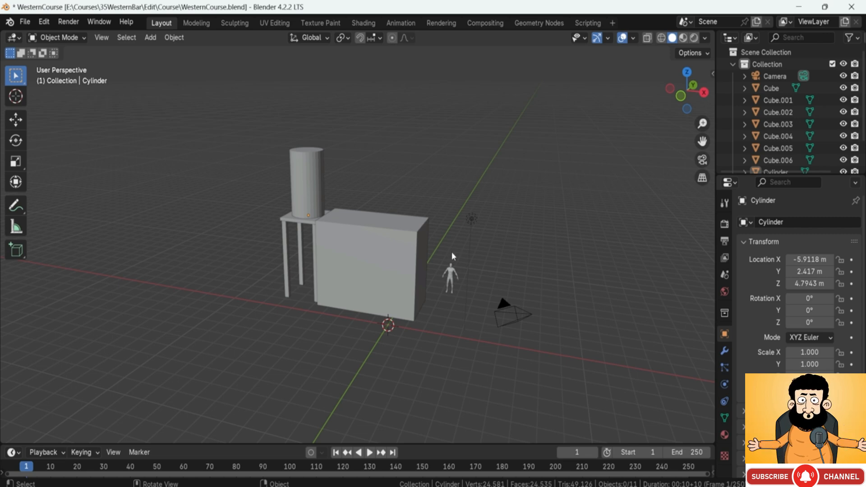
pyautogui.moveTo(452, 252); pyautogui.dragTo(374, 234, button='middle')
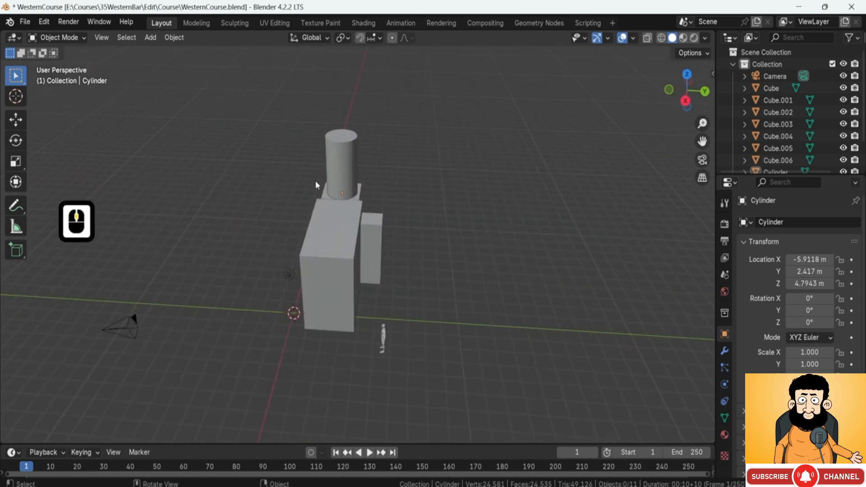
pyautogui.click(348, 174)
pyautogui.moveTo(348, 174); pyautogui.dragTo(362, 214, button='middle')
pyautogui.moveTo(487, 232); pyautogui.dragTo(318, 275, button='middle')
pyautogui.click(369, 299)
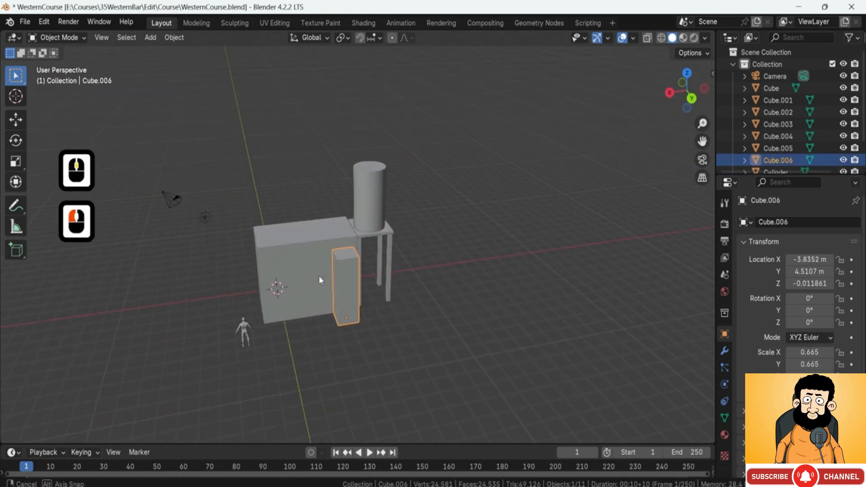
pyautogui.scroll(4, 329, 284)
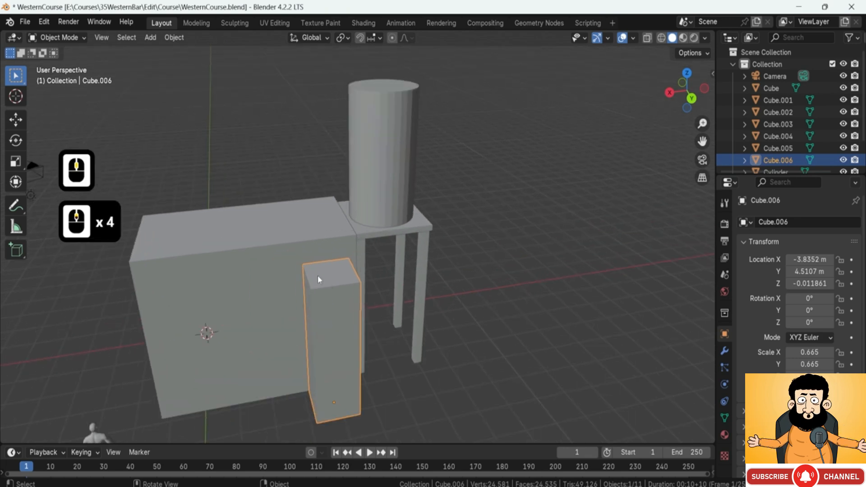
pyautogui.keyDown('shift'); pyautogui.moveTo(317, 275); pyautogui.dragTo(384, 244, button='middle'); pyautogui.keyUp('shift')
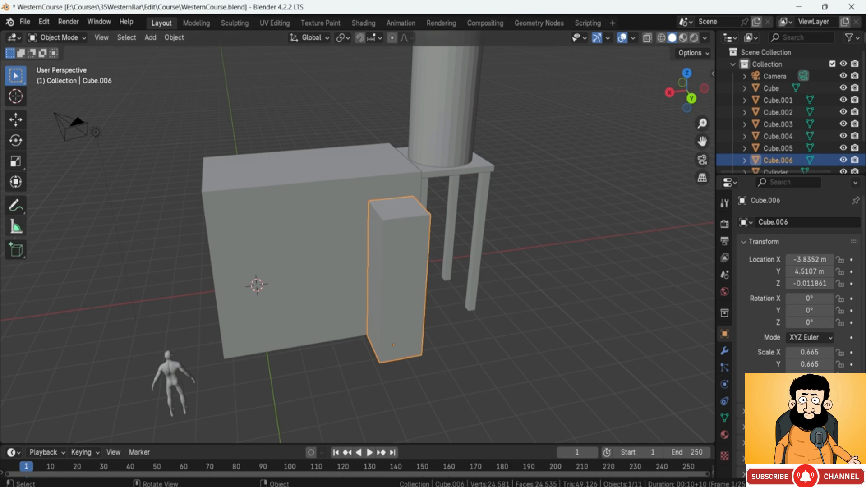
# Step: Examine the reference sheet's staircase elevation and side view of the building, including the sloped roofs and side extensions
pyautogui.moveTo(0, 185); pyautogui.dragTo(497, 176, button='right')
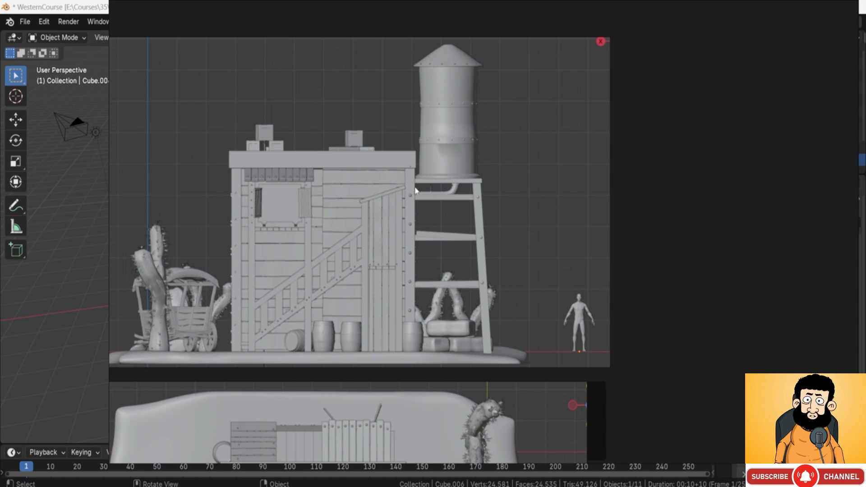
pyautogui.moveTo(362, 378); pyautogui.dragTo(419, 139, button='middle')
pyautogui.moveTo(377, 346); pyautogui.dragTo(677, 476, button='middle')
pyautogui.moveTo(300, 409); pyautogui.dragTo(538, 180, button='middle')
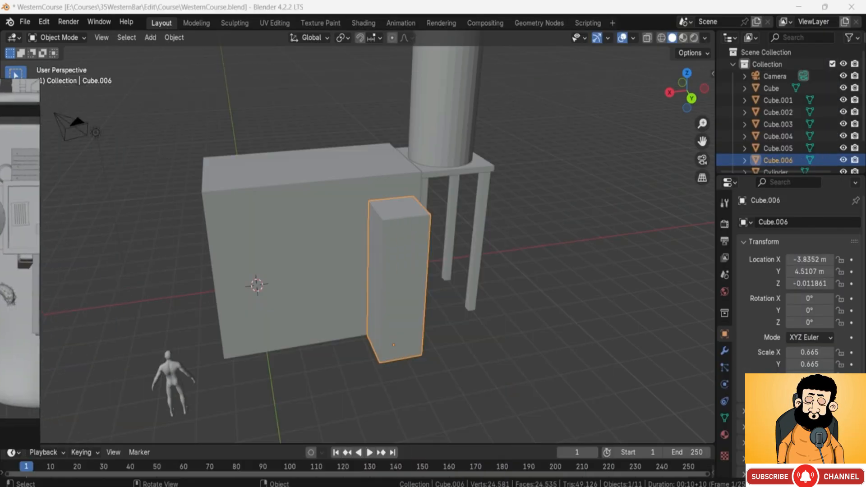
pyautogui.moveTo(203, 269); pyautogui.dragTo(395, 249, button='middle')
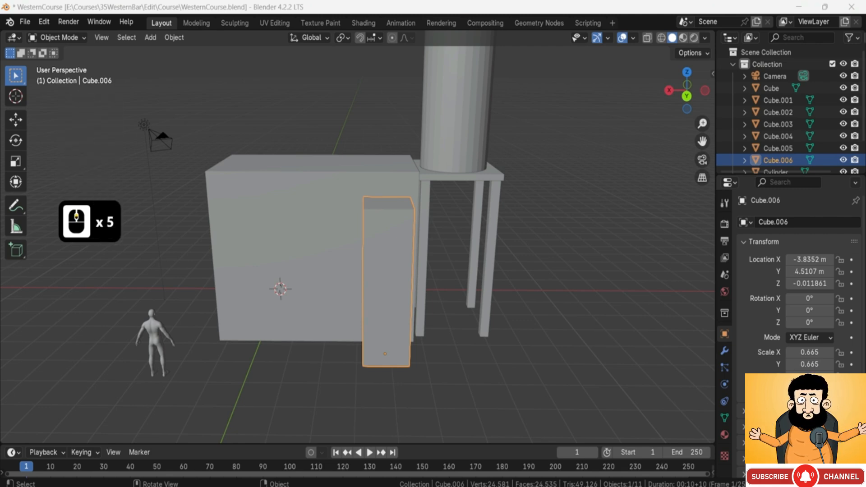
# Step: Duplicate the tall box against the building's long wall and raise the copy about 4.32 m along Z
pyautogui.moveTo(393, 221); pyautogui.dragTo(395, 228, button='middle')
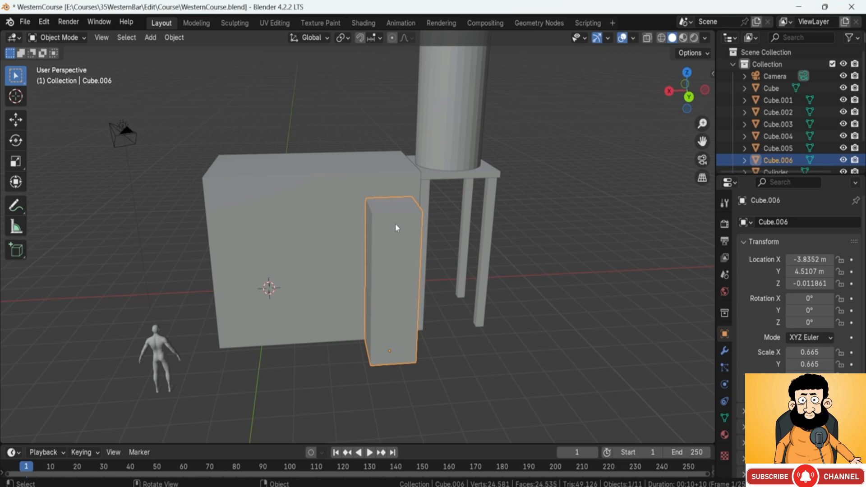
pyautogui.moveTo(395, 224); pyautogui.dragTo(356, 201, button='middle')
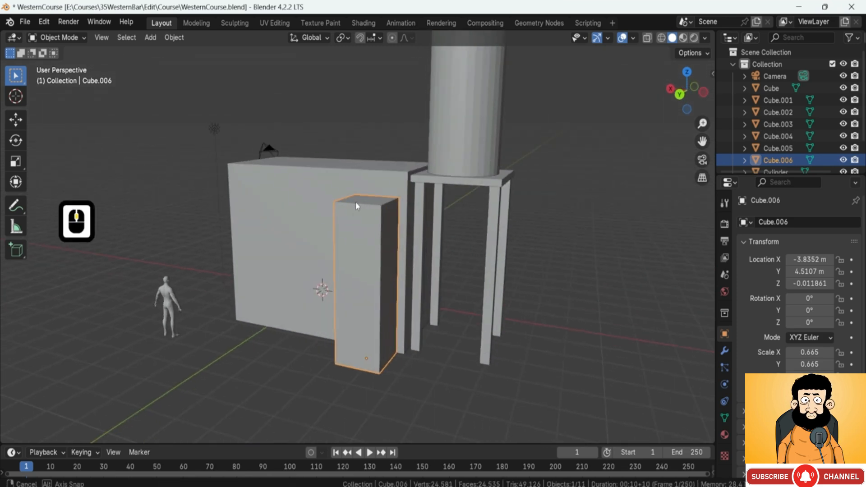
pyautogui.click(365, 233)
pyautogui.hotkey('shift', 'd')
pyautogui.press('g')
pyautogui.press('z')
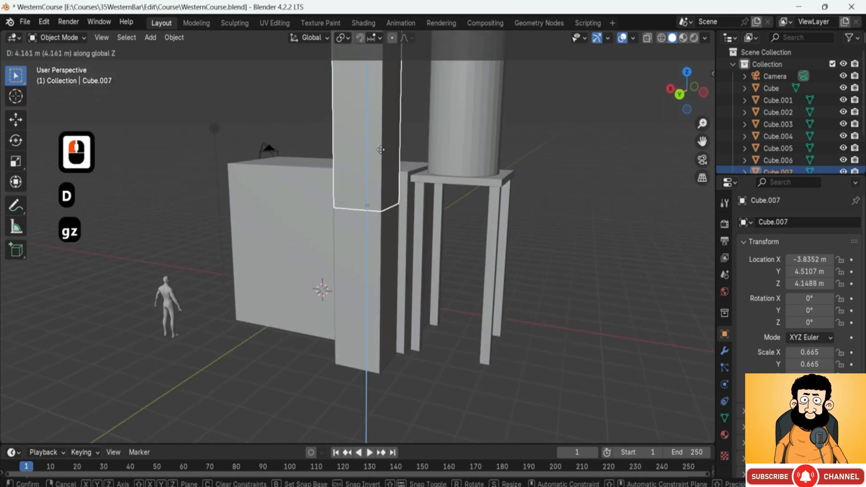
pyautogui.click(381, 149)
pyautogui.keyDown('shift'); pyautogui.moveTo(381, 150); pyautogui.dragTo(376, 238, button='middle'); pyautogui.keyUp('shift')
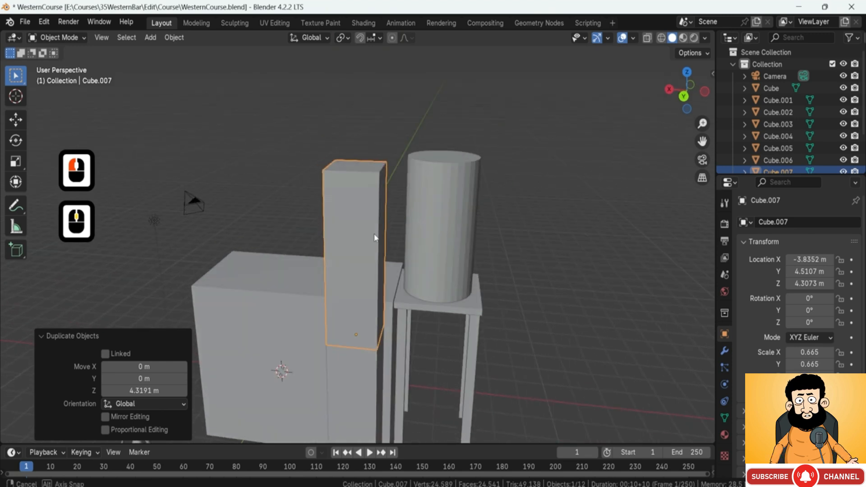
# Step: Scale the duplicated box along Z by about 0.19 to make a short block on top of the tall box
pyautogui.press('s')
pyautogui.press('z')
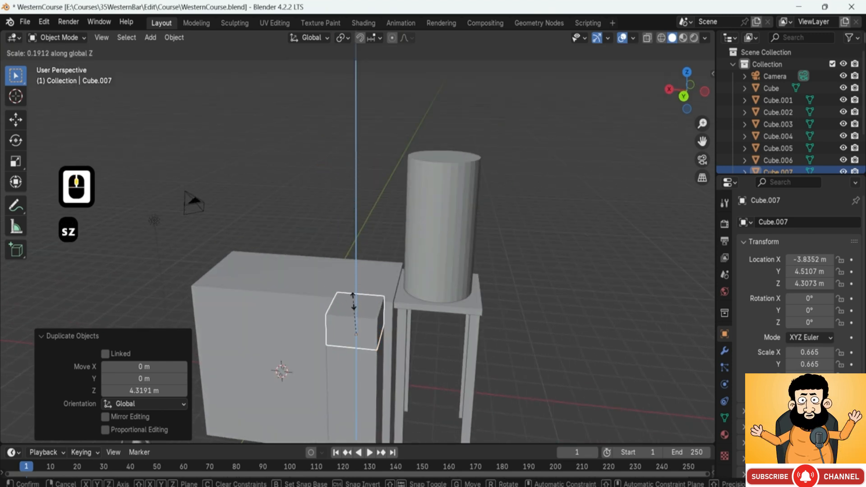
pyautogui.click(354, 300)
pyautogui.moveTo(354, 300); pyautogui.dragTo(397, 319, button='middle')
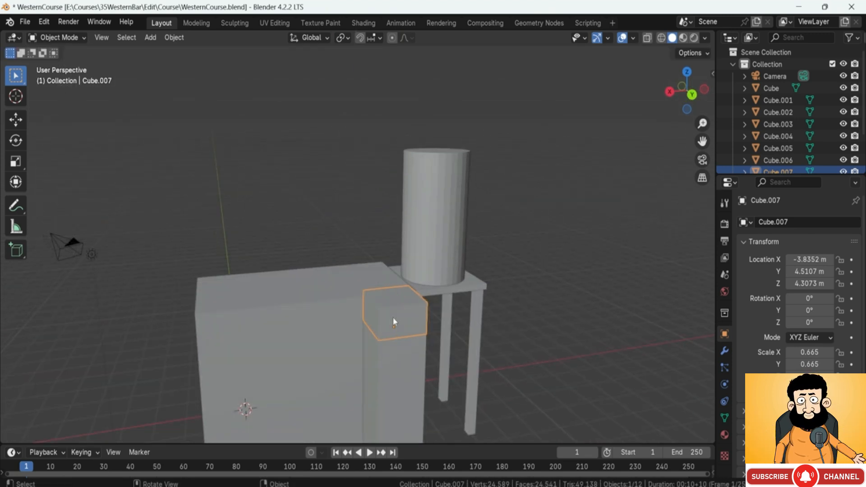
pyautogui.keyDown('shift'); pyautogui.moveTo(397, 310); pyautogui.dragTo(390, 280, button='middle'); pyautogui.keyUp('shift')
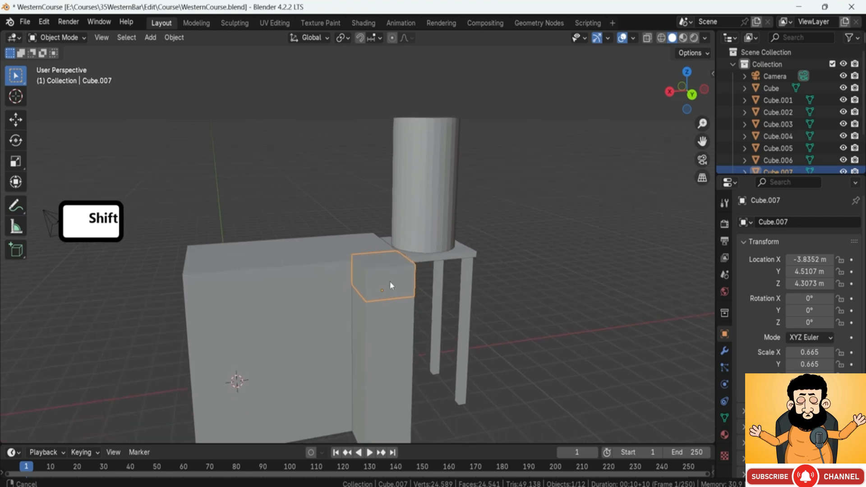
pyautogui.scroll(2, 390, 281)
pyautogui.scroll(2, 390, 284)
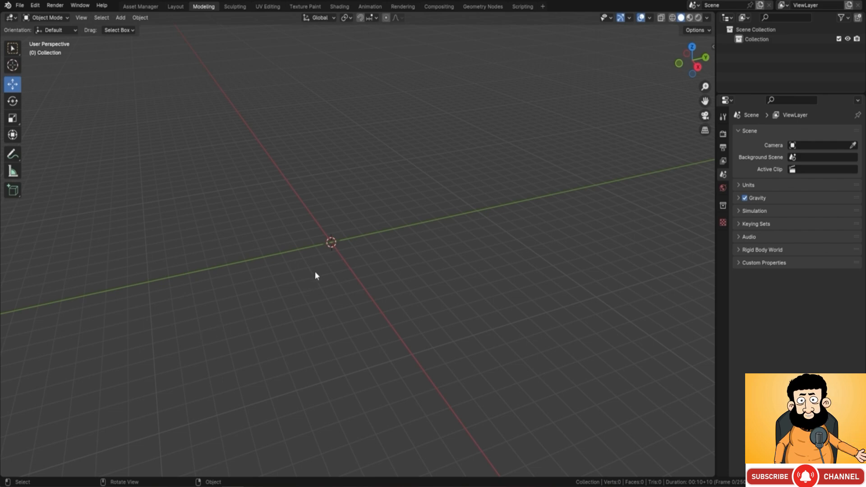
# Step: Add a 2 m cube mesh at the origin of the empty scene
pyautogui.press('shift')
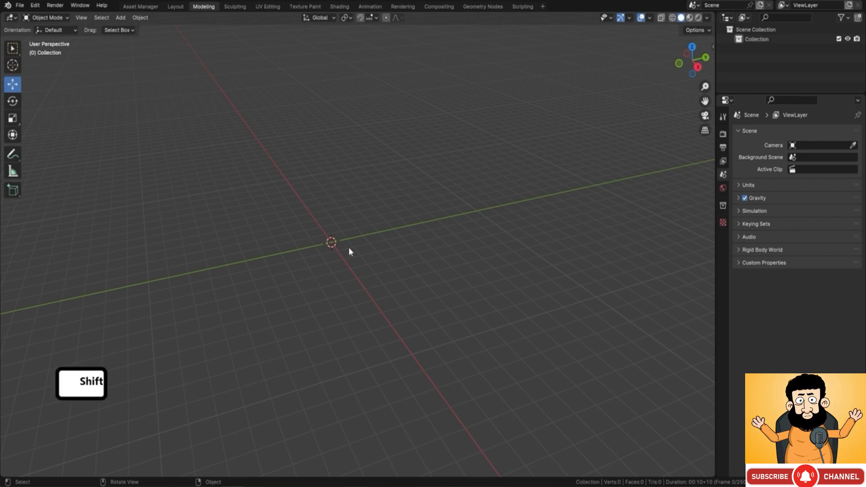
pyautogui.press('a')
pyautogui.moveTo(340, 245); pyautogui.dragTo(331, 251, button='middle')
pyautogui.hotkey('shift', 'a')
pyautogui.moveTo(332, 251)
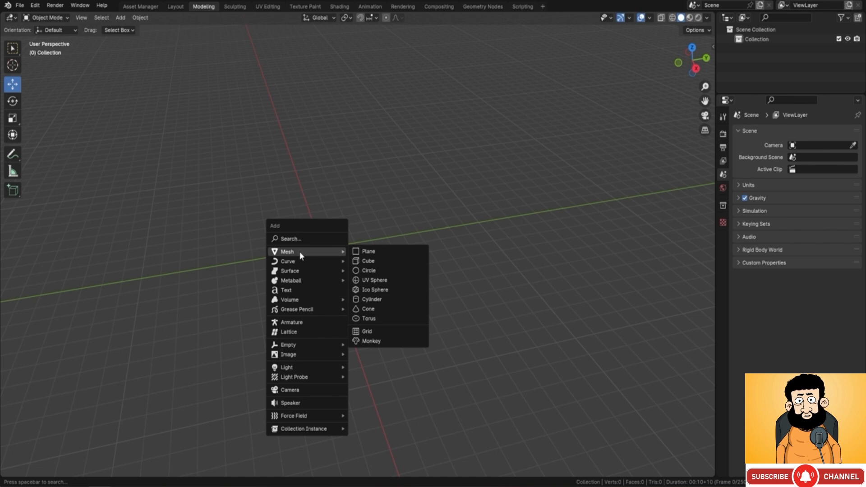
pyautogui.click(383, 264)
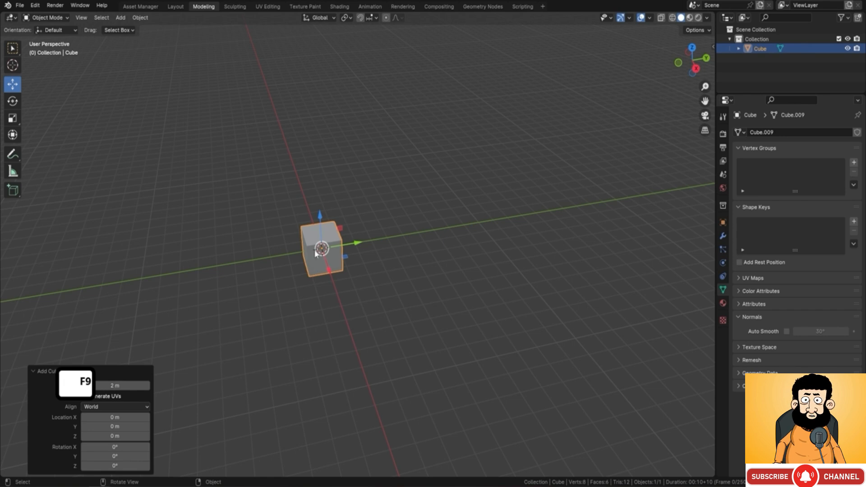
pyautogui.scroll(3, 289, 257)
pyautogui.keyDown('shift'); pyautogui.moveTo(278, 251); pyautogui.dragTo(466, 215, button='middle'); pyautogui.keyUp('shift')
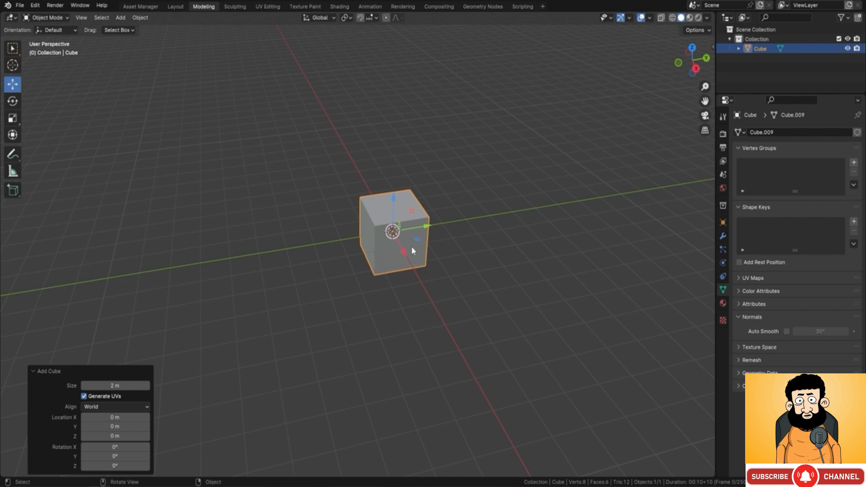
pyautogui.press('g')
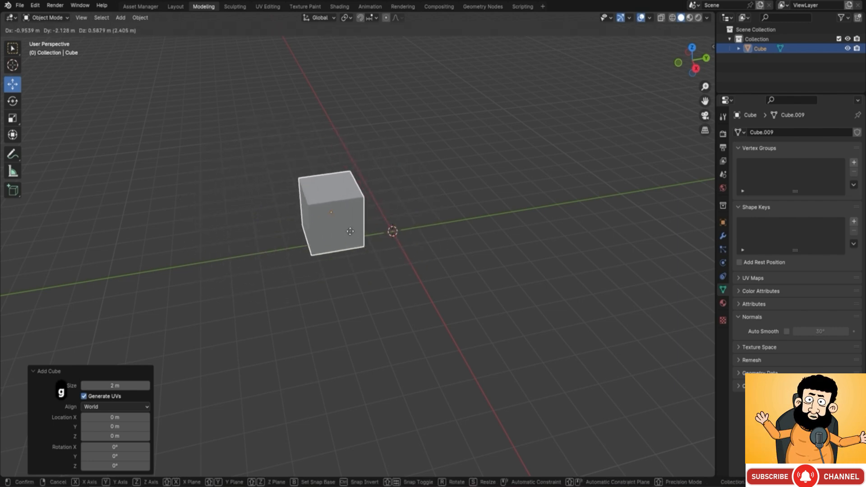
pyautogui.rightClick(558, 119)
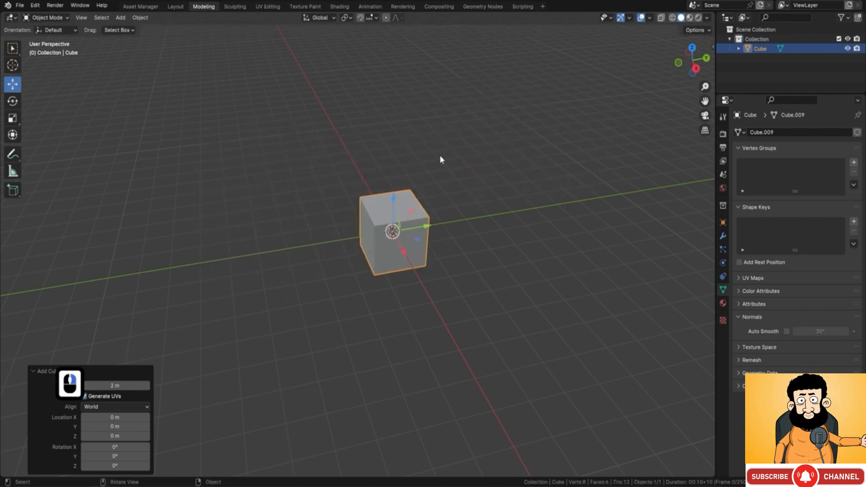
pyautogui.press('s')
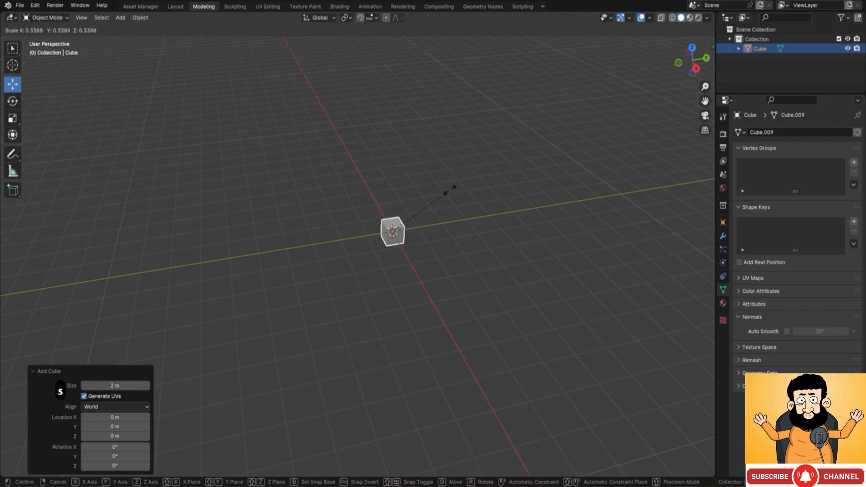
pyautogui.rightClick(516, 127)
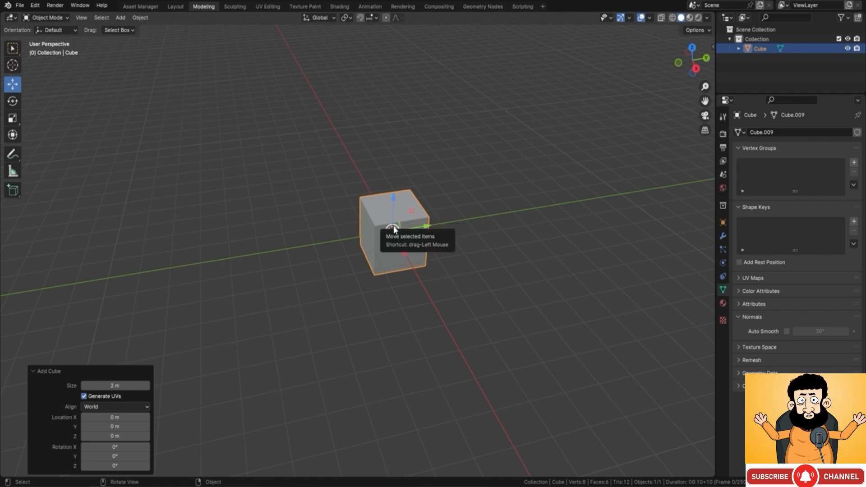
# Step: Switch the cube from Object Mode into Edit Mode
pyautogui.click(47, 18)
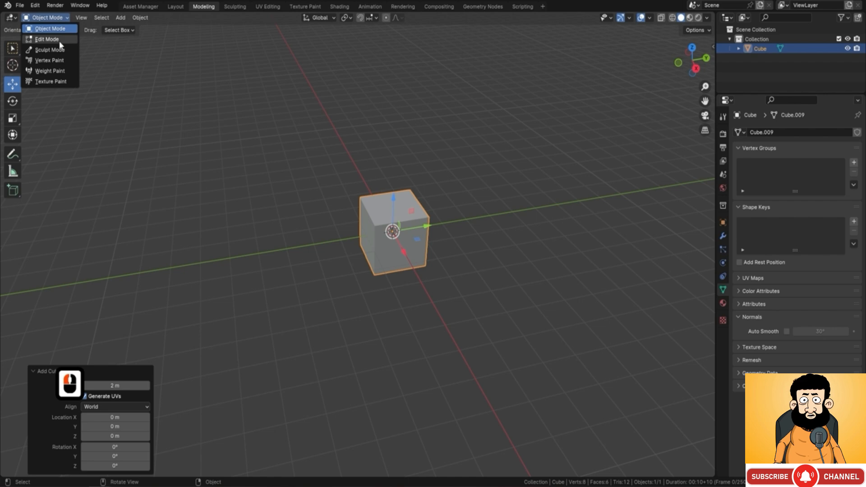
pyautogui.click(47, 40)
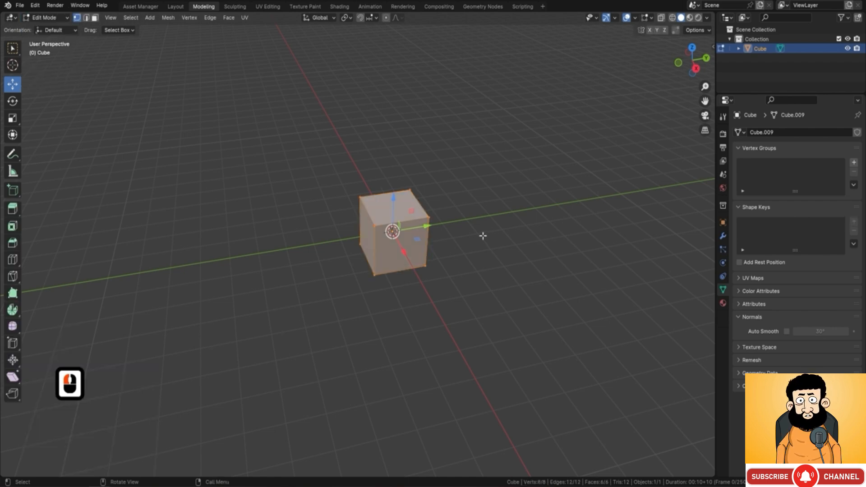
pyautogui.press('Tab')
pyautogui.press('Tab')
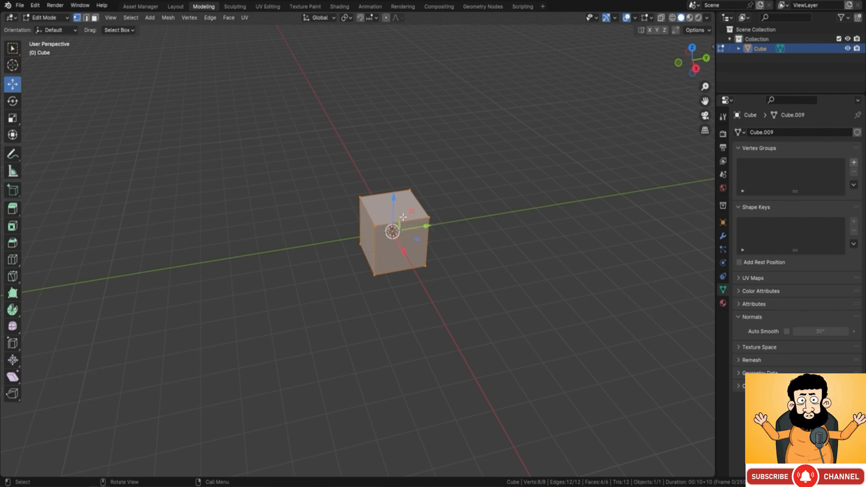
pyautogui.scroll(4, 440, 230)
pyautogui.keyDown('shift'); pyautogui.moveTo(448, 237); pyautogui.dragTo(381, 200, button='middle'); pyautogui.keyUp('shift')
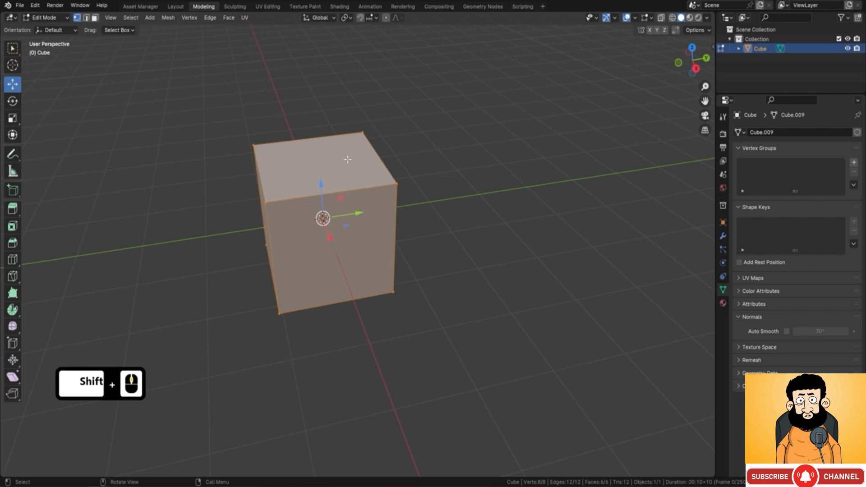
pyautogui.scroll(-2, 370, 185)
pyautogui.moveTo(370, 185); pyautogui.dragTo(410, 153, button='middle')
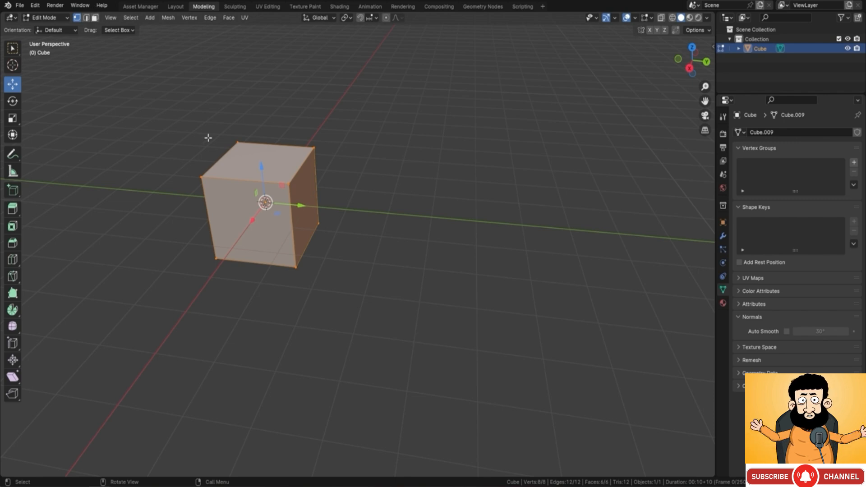
pyautogui.keyDown('shift'); pyautogui.moveTo(198, 105); pyautogui.dragTo(262, 111, button='middle'); pyautogui.keyUp('shift')
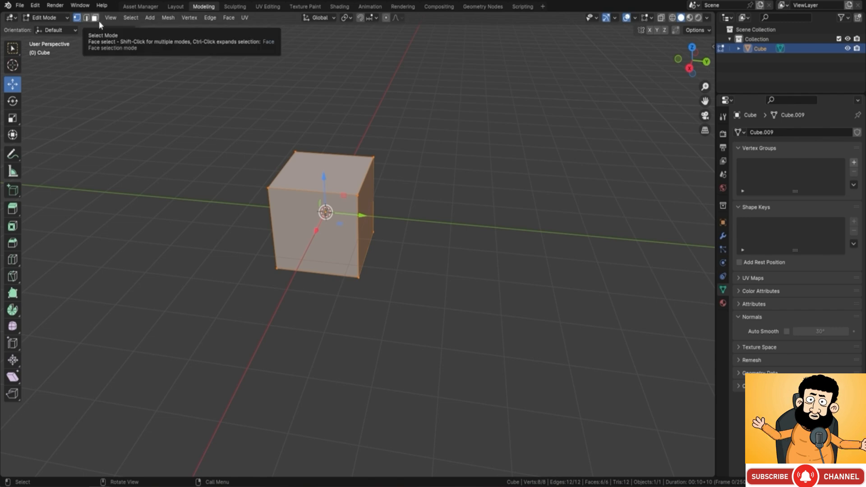
# Step: Select the cube's four upper corner vertices one after another
pyautogui.click(269, 187)
pyautogui.click(358, 195)
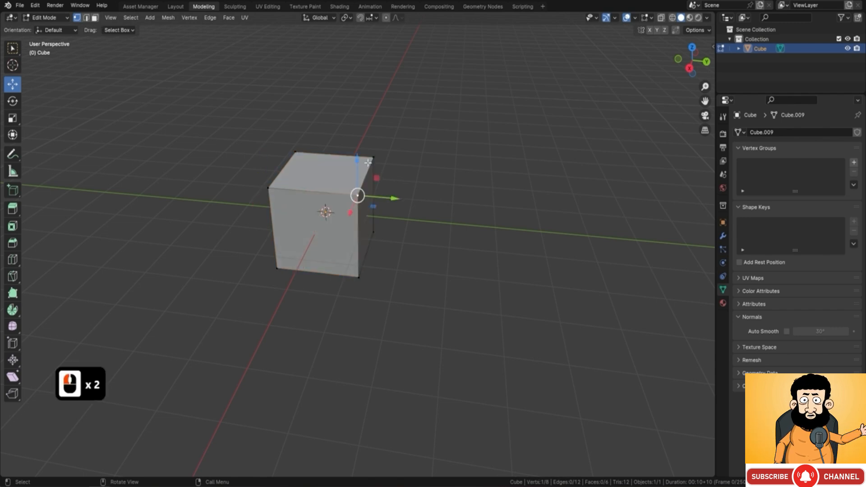
pyautogui.click(374, 158)
pyautogui.click(300, 146)
# Step: Switch to edge selection and select several of the cube's upper edges one at a time
pyautogui.press('2')
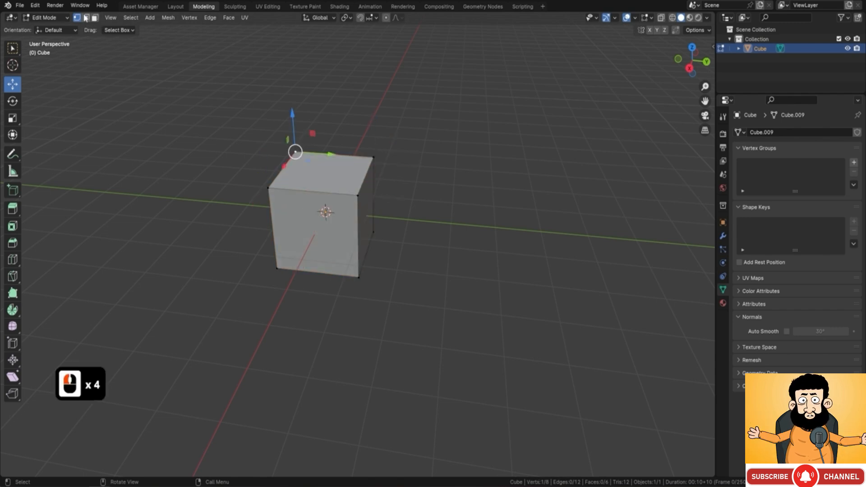
pyautogui.click(324, 192)
pyautogui.click(334, 154)
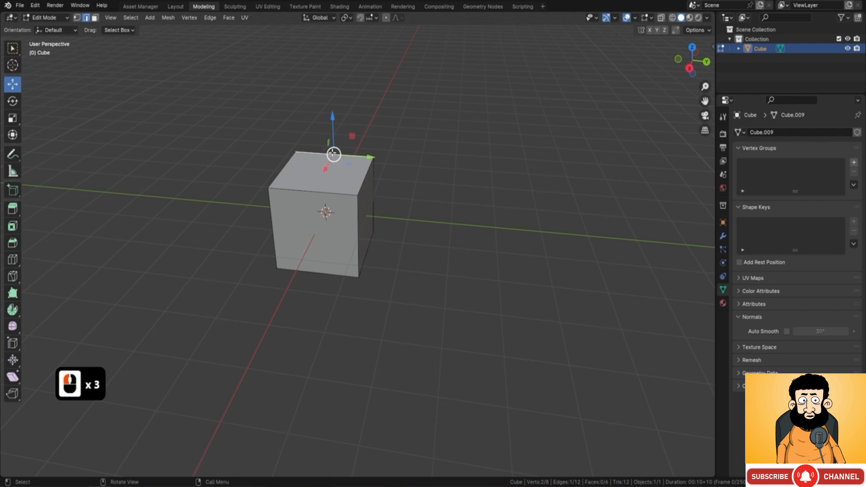
pyautogui.click(358, 180)
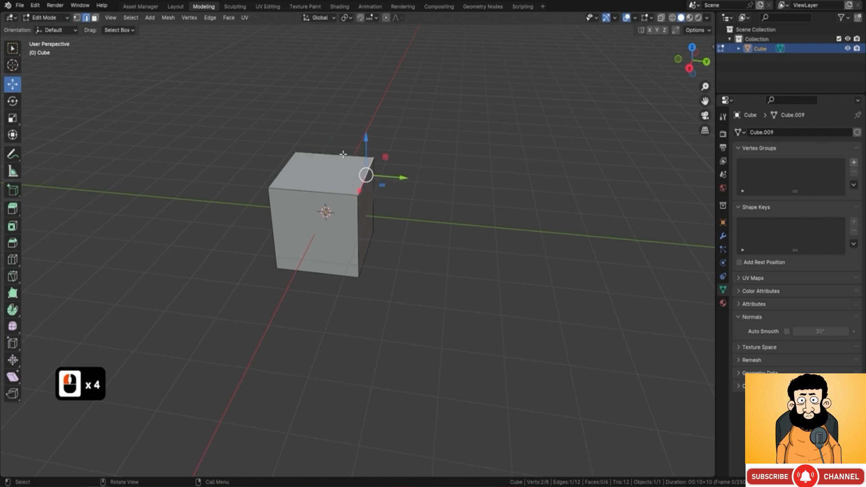
# Step: Switch to face selection and select the cube's top face, followed by its side face toward positive Y
pyautogui.click(95, 17)
pyautogui.click(336, 166)
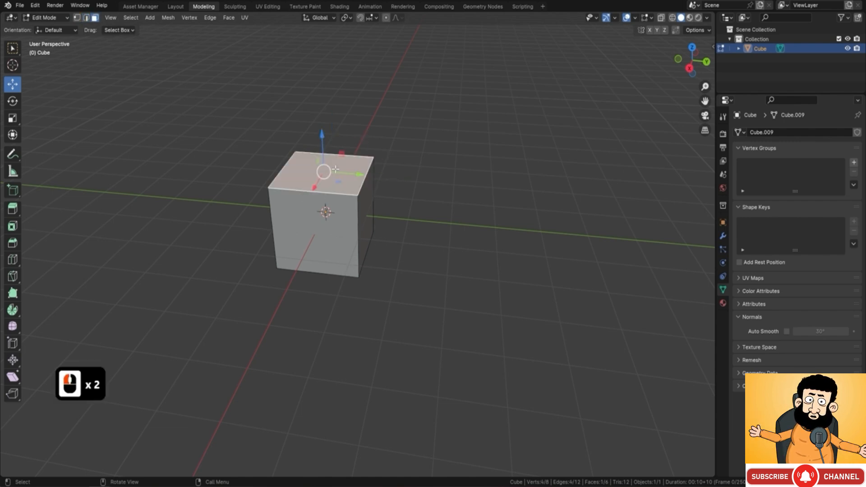
pyautogui.click(356, 220)
pyautogui.click(364, 212)
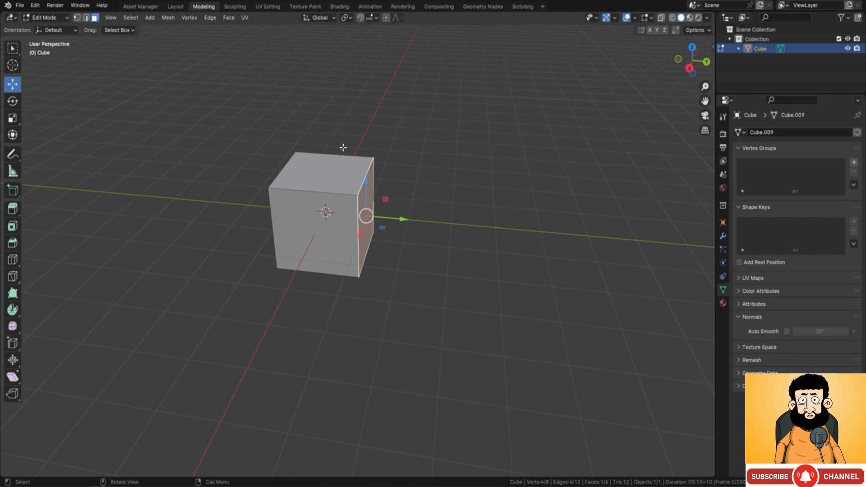
# Step: Cycle the selection mode through vertex, edge and face using their shortcuts
pyautogui.press('1')
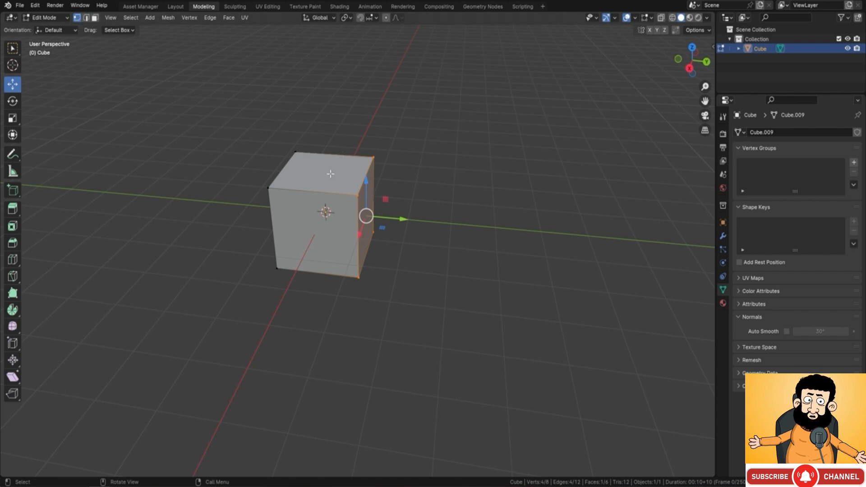
pyautogui.press('2')
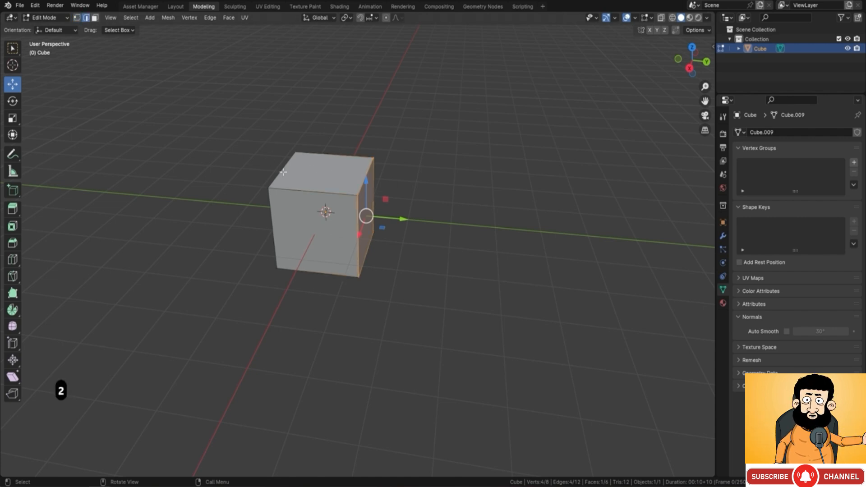
pyautogui.press('3')
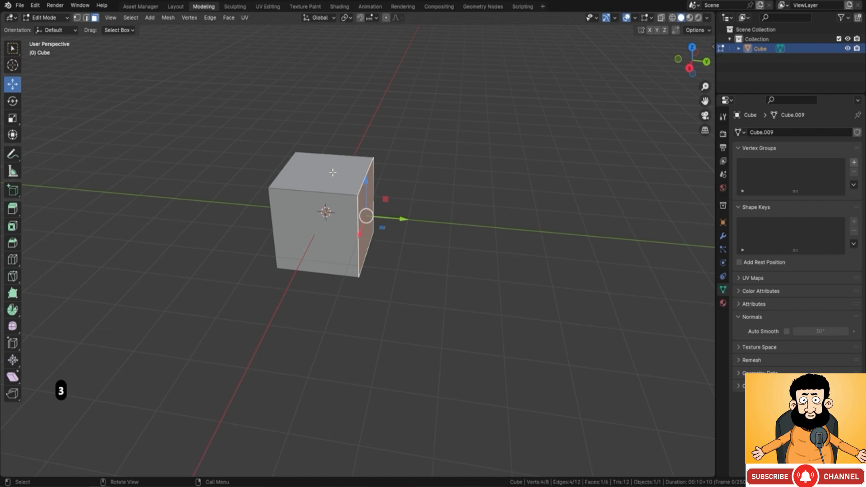
# Step: Move the selected side face about 0.12 m outward along Y and activate the Move tool again
pyautogui.press('F9')
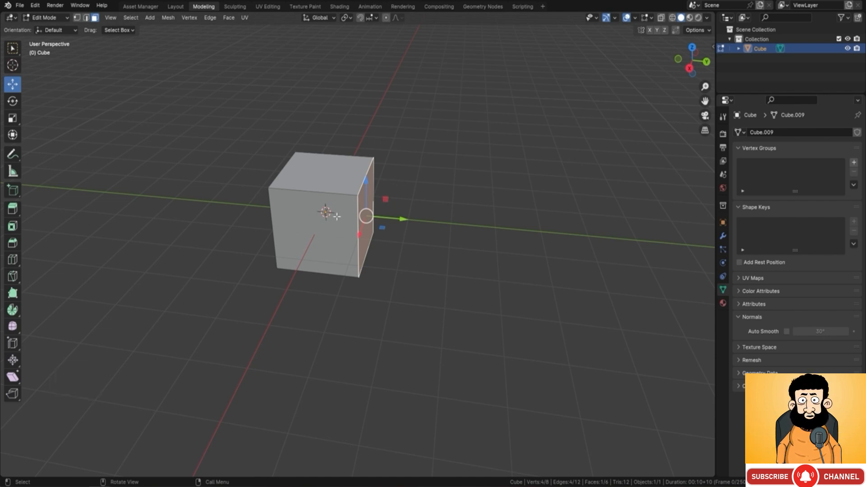
pyautogui.moveTo(402, 219)
pyautogui.mouseDown()
pyautogui.moveTo(382, 220)
pyautogui.moveTo(388, 216)
pyautogui.mouseUp()
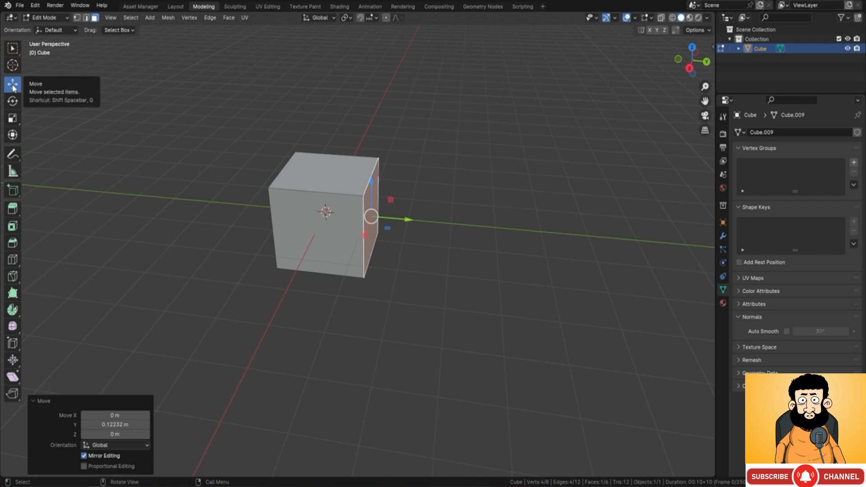
pyautogui.hotkey('shift', 'space')
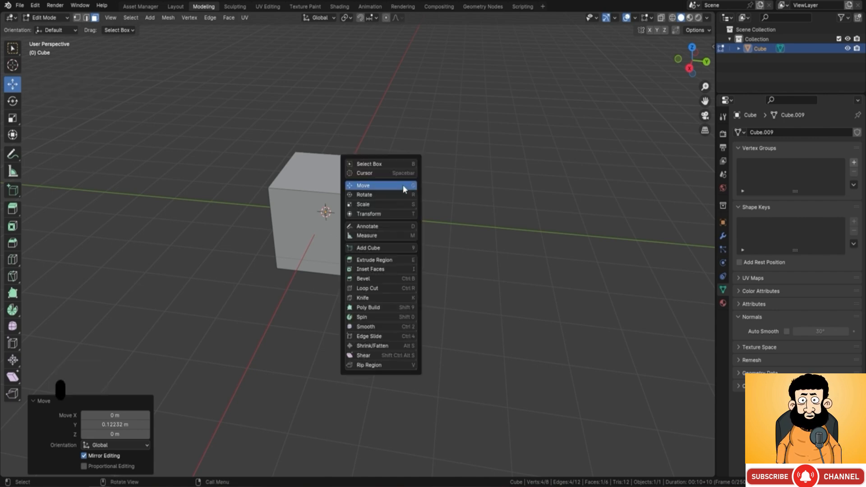
pyautogui.click(375, 186)
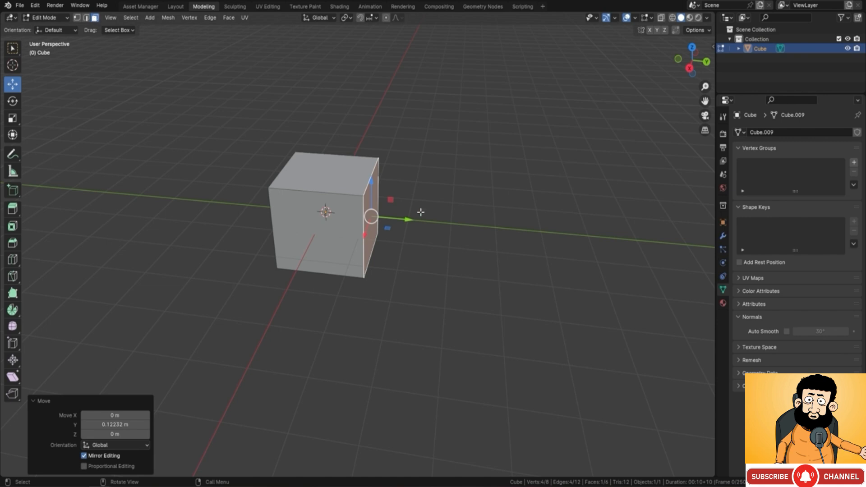
# Step: Nudge the selected side face about 0.03 m outward along Y and pull its upper edge about 0.92 m outward along Y
pyautogui.moveTo(408, 220); pyautogui.dragTo(393, 228)
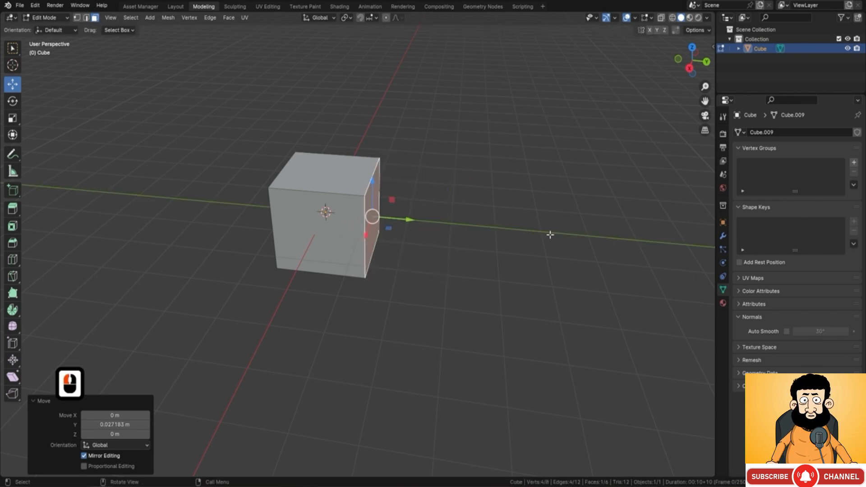
pyautogui.click(86, 18)
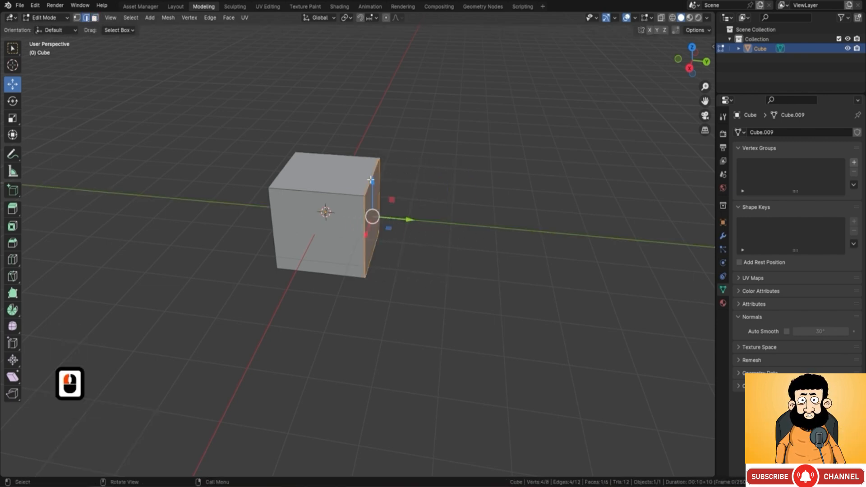
pyautogui.click(384, 177)
pyautogui.moveTo(412, 179); pyautogui.dragTo(454, 181)
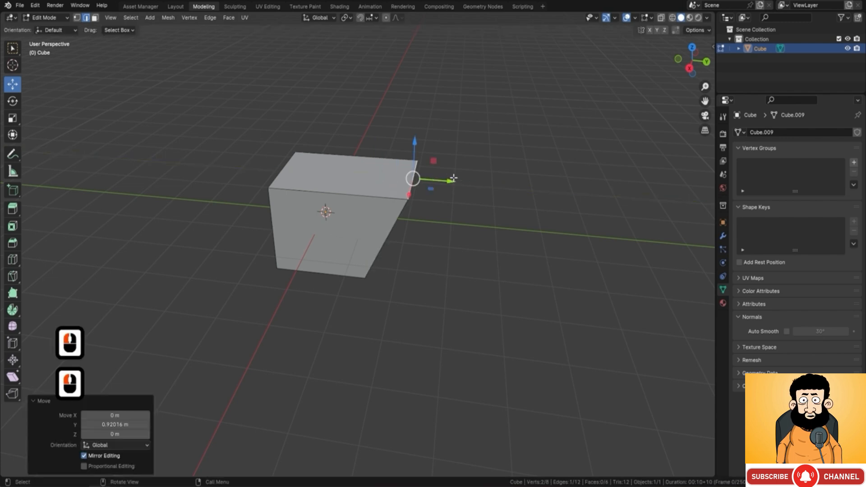
# Step: Move the two upper corner vertices on the negative Y side about 1.19 m outward along Y, and pick the opposite upper corners individually
pyautogui.click(77, 17)
pyautogui.click(270, 188)
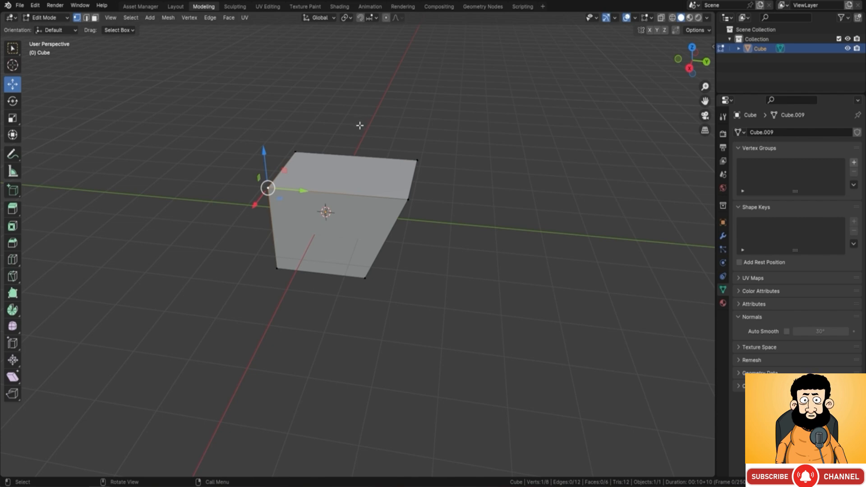
pyautogui.keyDown('shift'); pyautogui.click(296, 153); pyautogui.keyUp('shift')
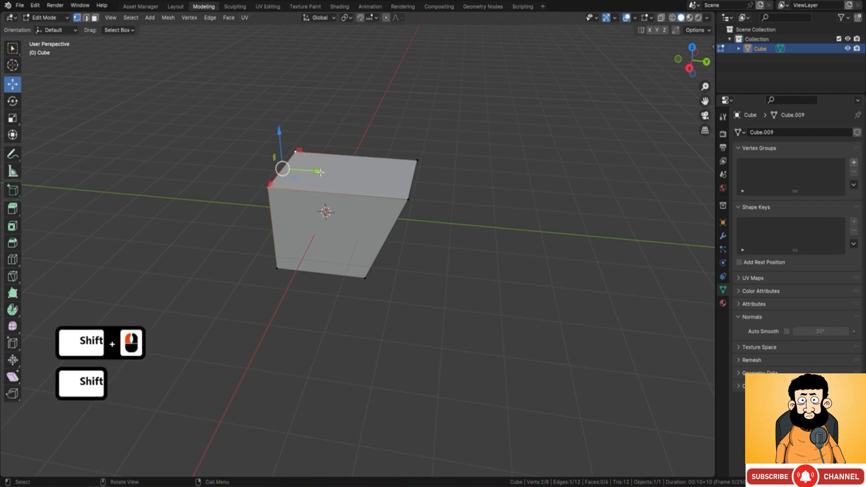
pyautogui.moveTo(318, 172); pyautogui.dragTo(271, 168)
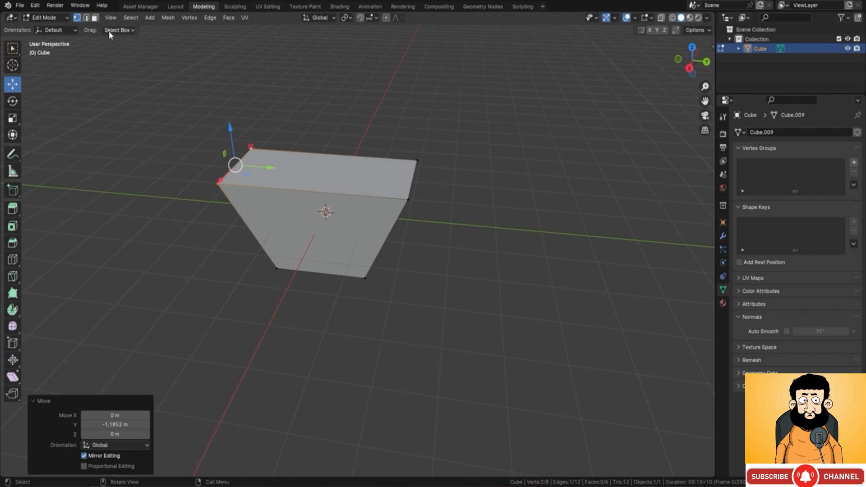
pyautogui.click(417, 160)
pyautogui.click(408, 199)
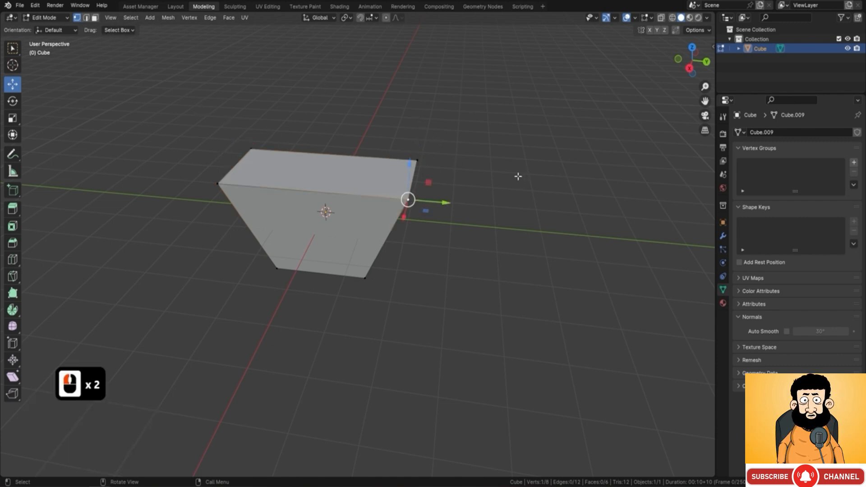
pyautogui.press('F9')
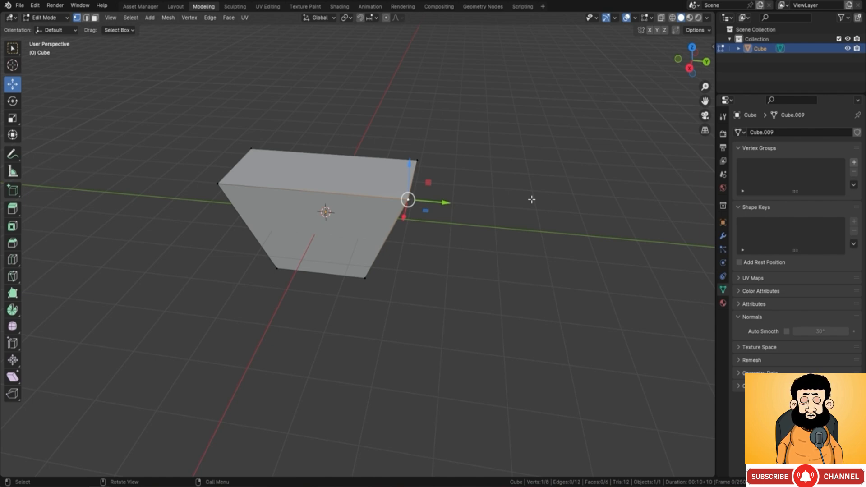
# Step: Return to Object Mode and shift the whole tapered block a short way toward negative Y
pyautogui.press('Tab')
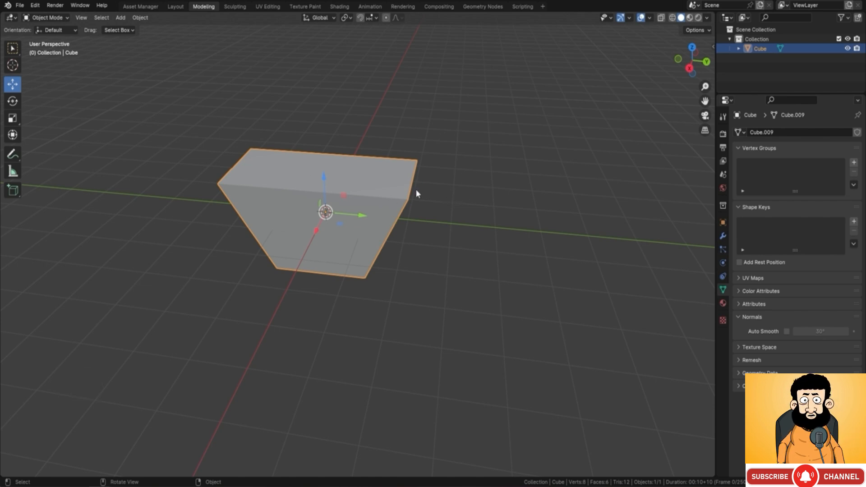
pyautogui.moveTo(346, 187); pyautogui.dragTo(388, 229, button='middle')
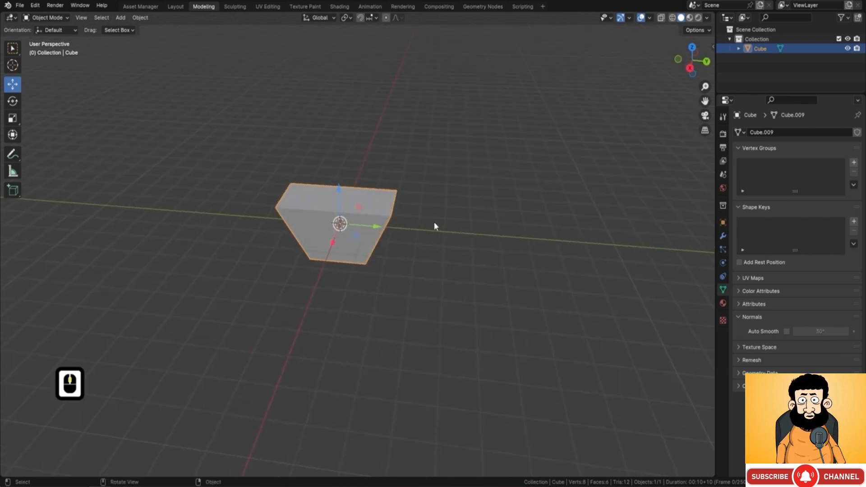
pyautogui.moveTo(378, 228)
pyautogui.mouseDown()
pyautogui.moveTo(309, 224)
pyautogui.moveTo(365, 225)
pyautogui.mouseUp()
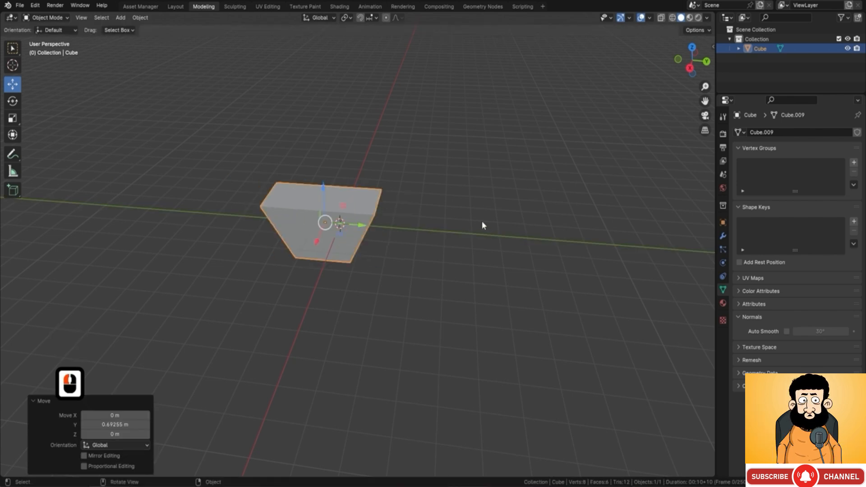
# Step: Try moving the block freely and constrained to the global Y, X and Z axes in turn
pyautogui.press('g')
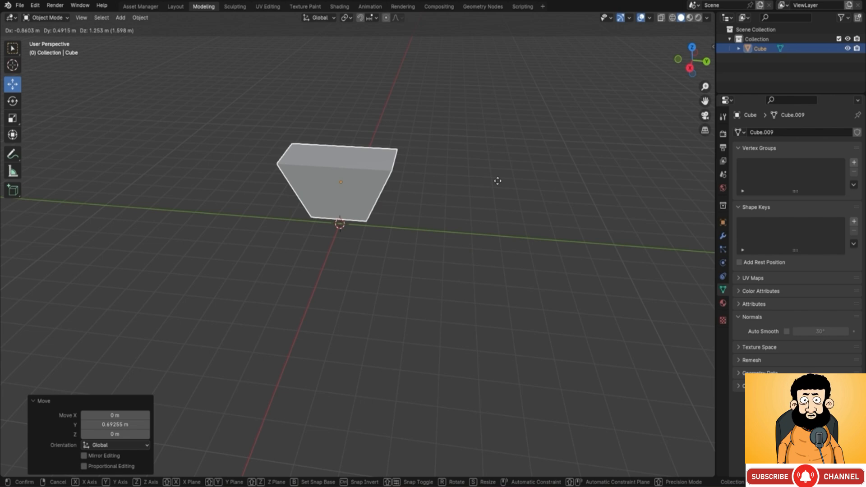
pyautogui.press('y')
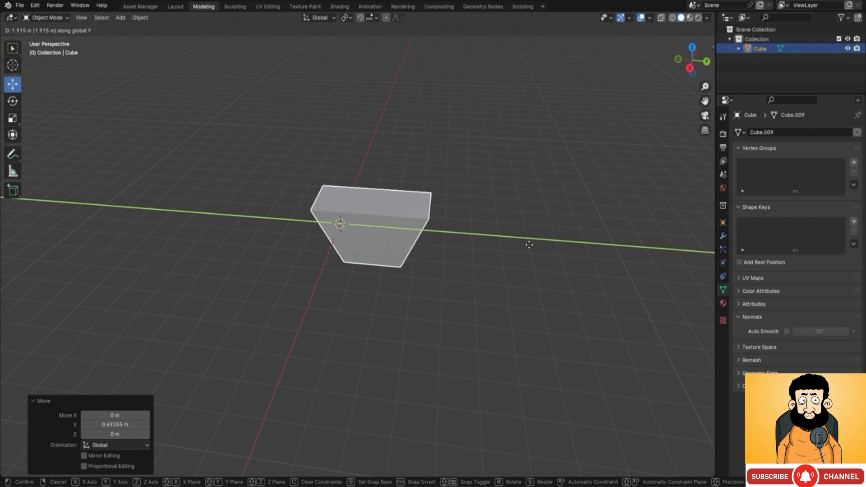
pyautogui.press('x')
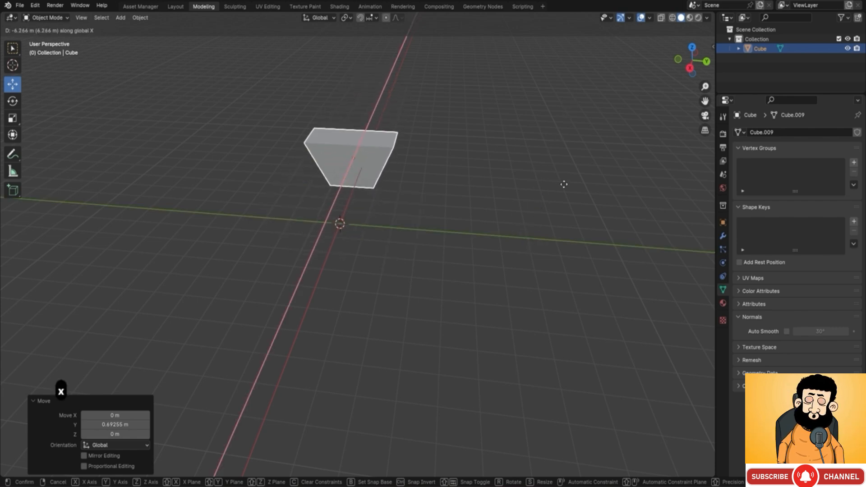
pyautogui.press('z')
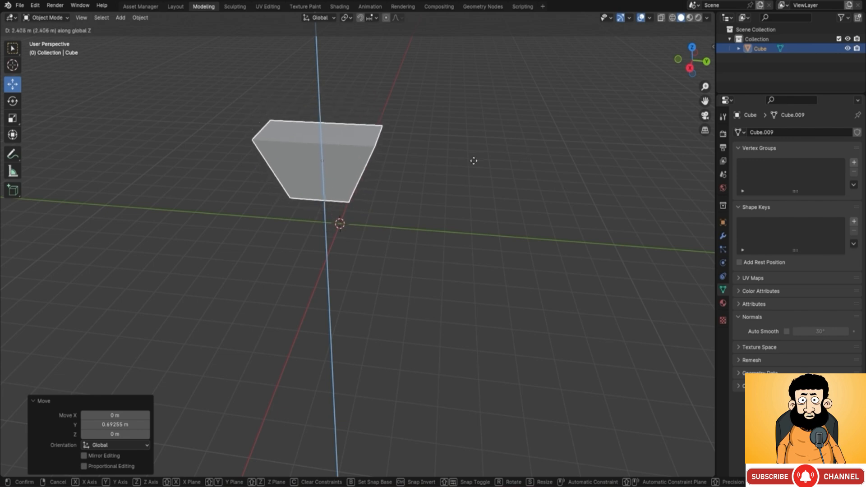
pyautogui.rightClick(453, 193)
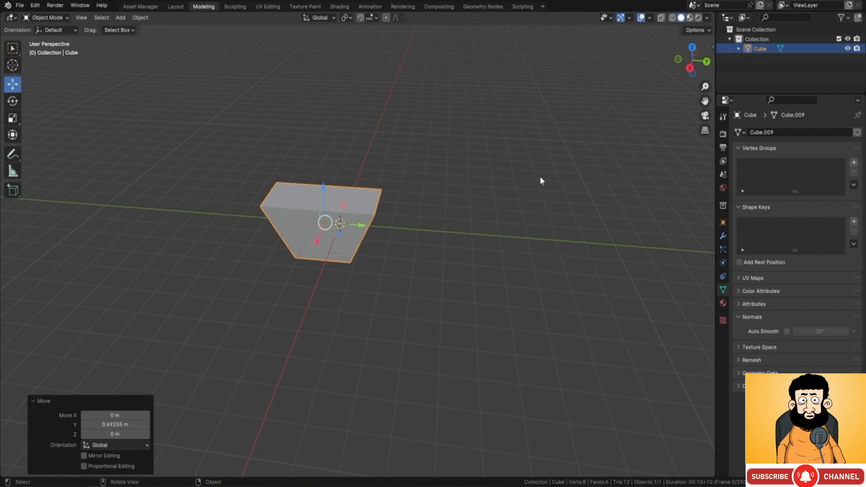
# Step: Try scaling the block uniformly, once freely and once with fine precision
pyautogui.press('s')
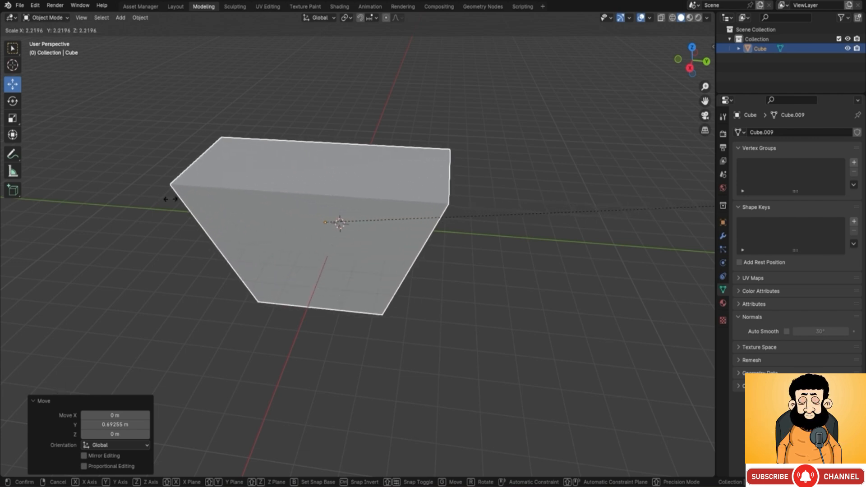
pyautogui.rightClick(404, 223)
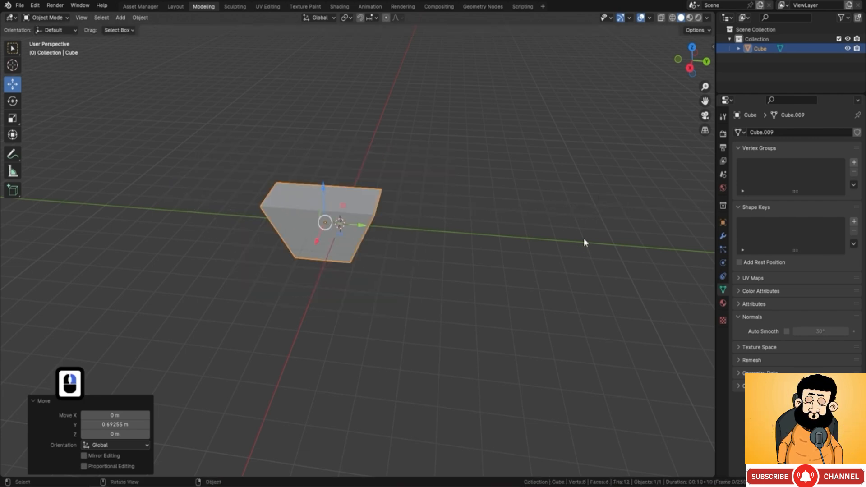
pyautogui.press('s')
pyautogui.press('shift')
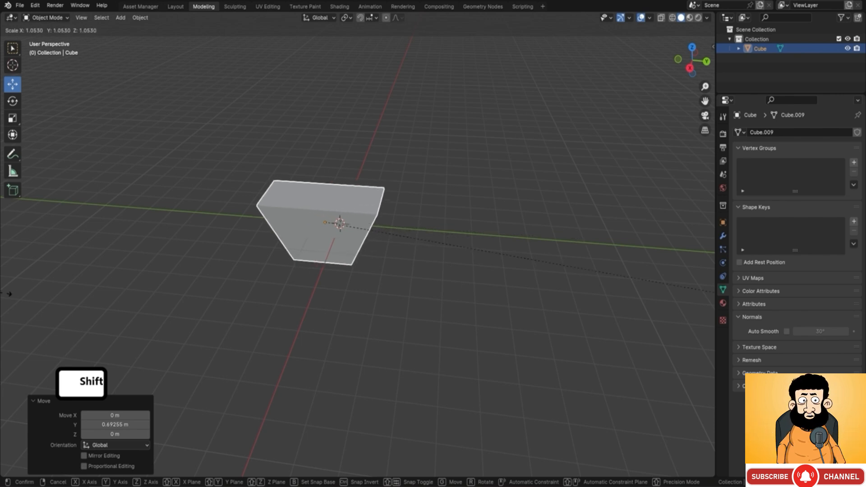
pyautogui.click(651, 282)
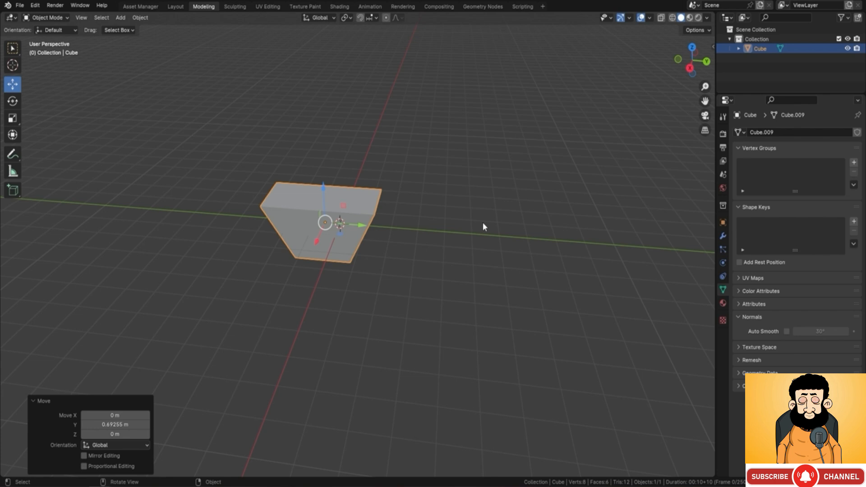
# Step: Scale the block uniformly by a factor of 2, and shrink it by a factor of 0.4
pyautogui.press('s')
pyautogui.press('2')
pyautogui.press('Return')
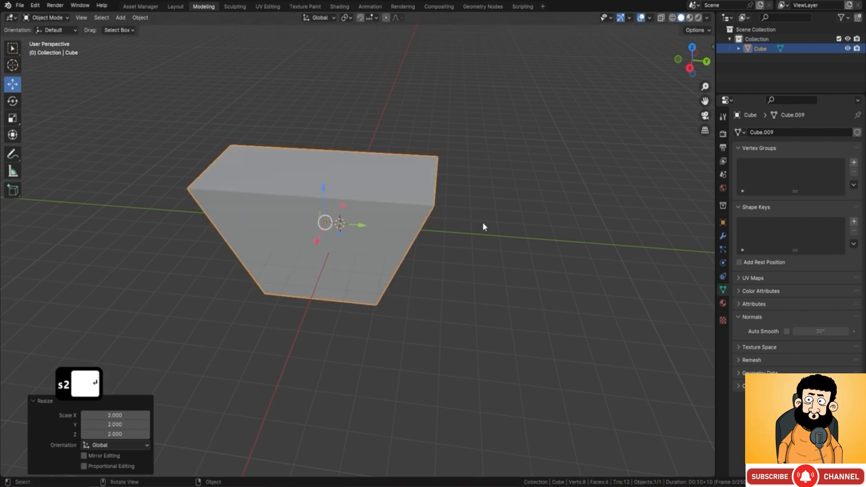
pyautogui.press('s')
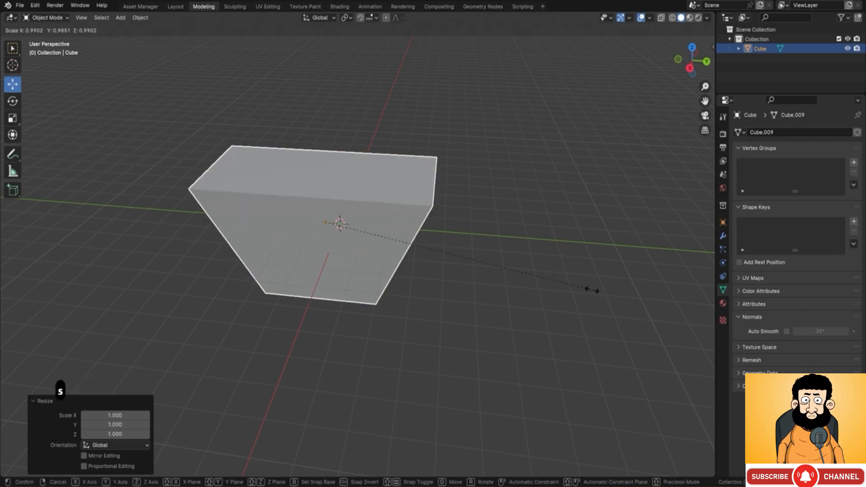
pyautogui.click(436, 237)
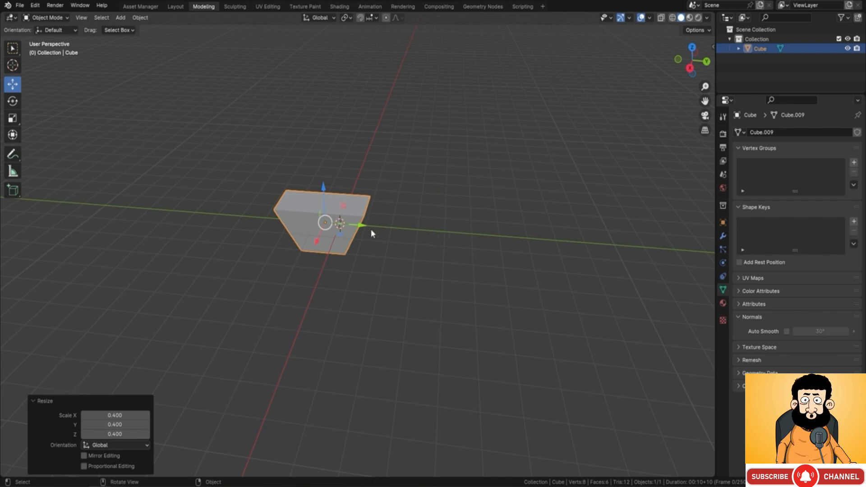
# Step: Try a free rotation of the block, and rotate it exactly 90° about the global Y axis
pyautogui.press('r')
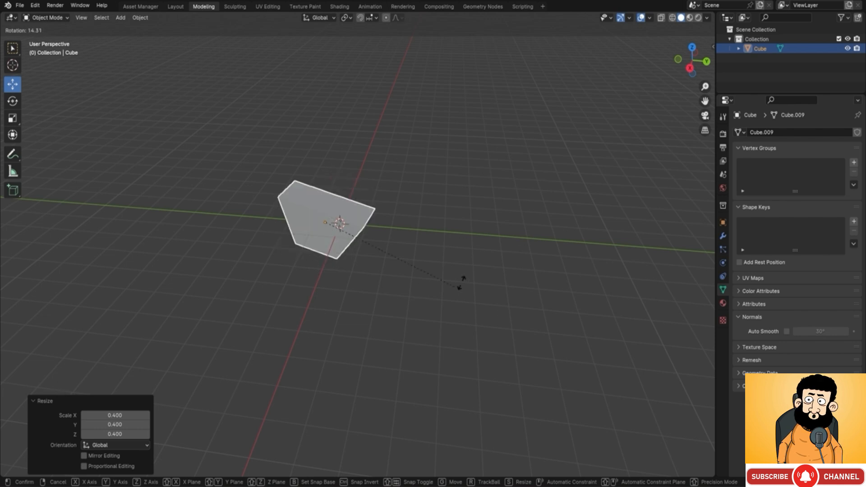
pyautogui.rightClick(499, 243)
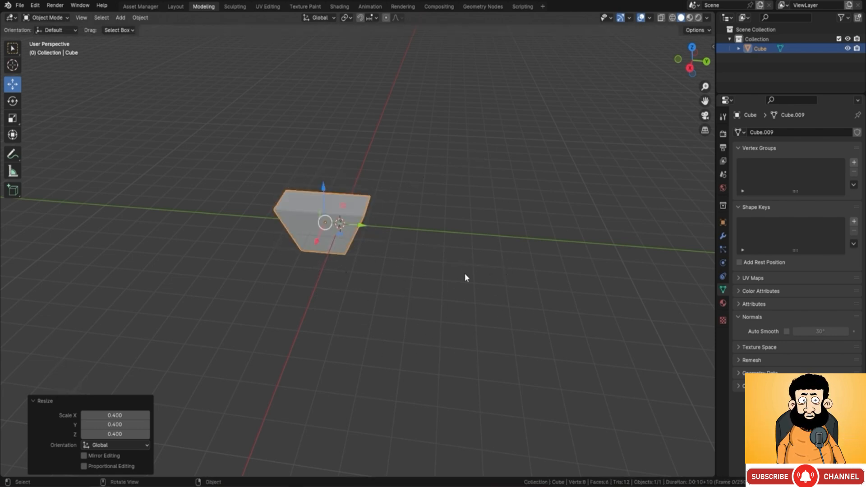
pyautogui.press('r')
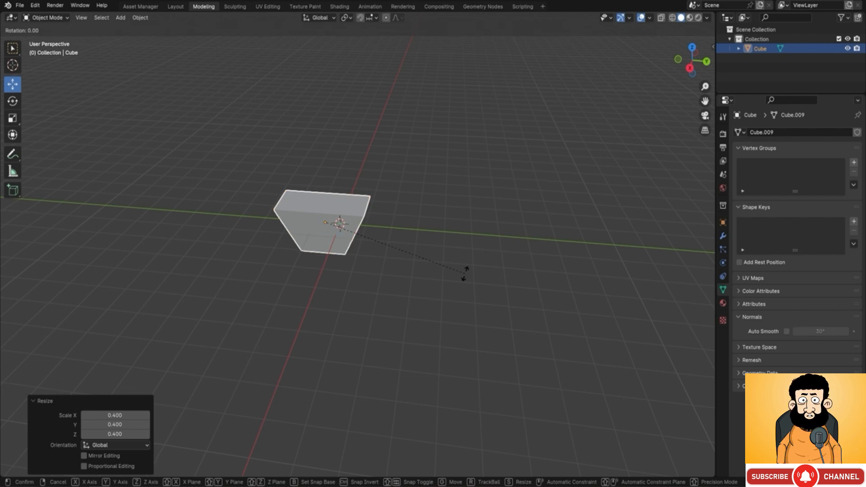
pyautogui.press('y')
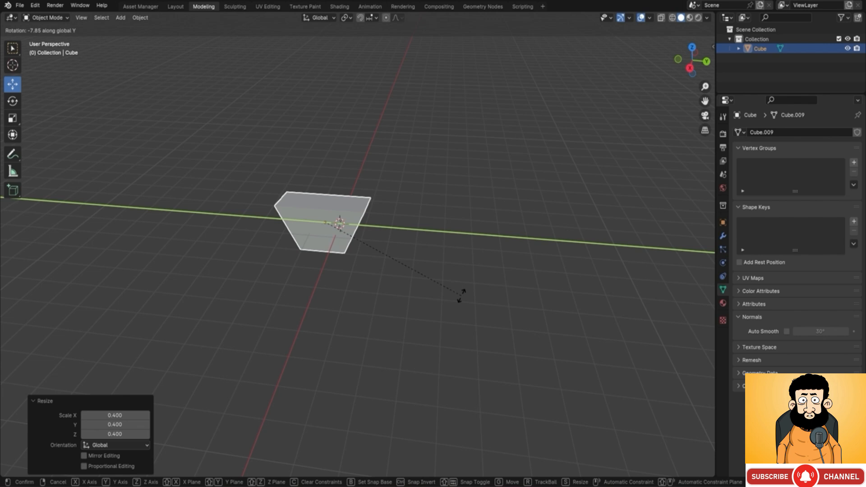
pyautogui.press('9')
pyautogui.press('0')
pyautogui.press('Return')
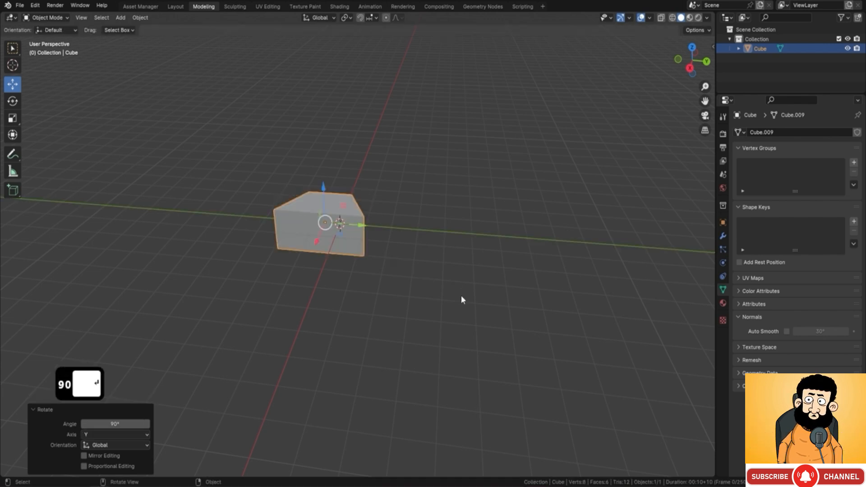
# Step: Rotate the block by -90° about the global Y axis
pyautogui.moveTo(383, 230); pyautogui.dragTo(246, 185, button='middle')
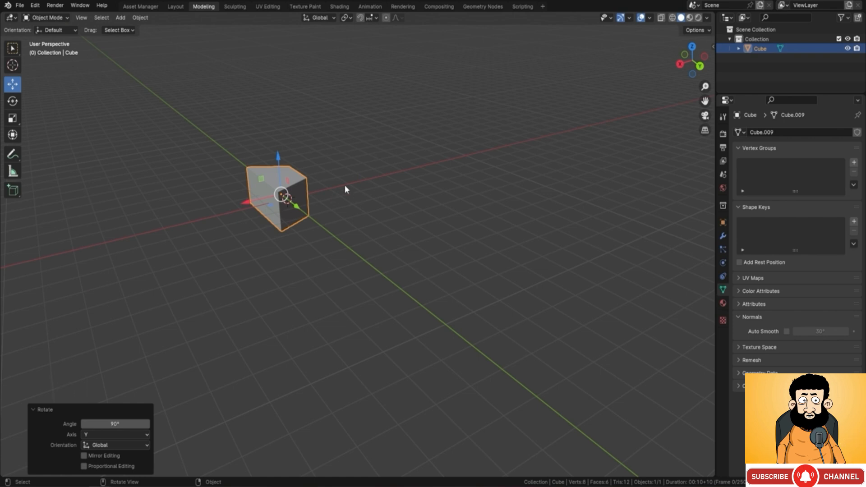
pyautogui.moveTo(345, 188); pyautogui.dragTo(367, 200, button='middle')
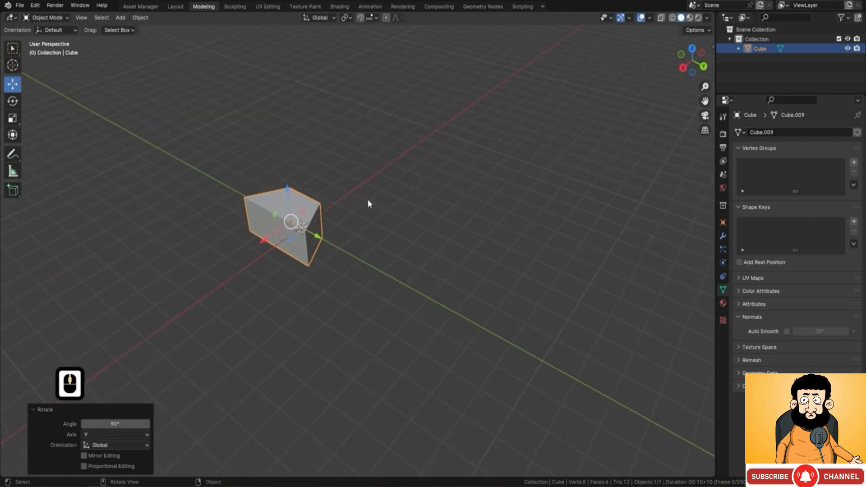
pyautogui.press('r')
pyautogui.press('y')
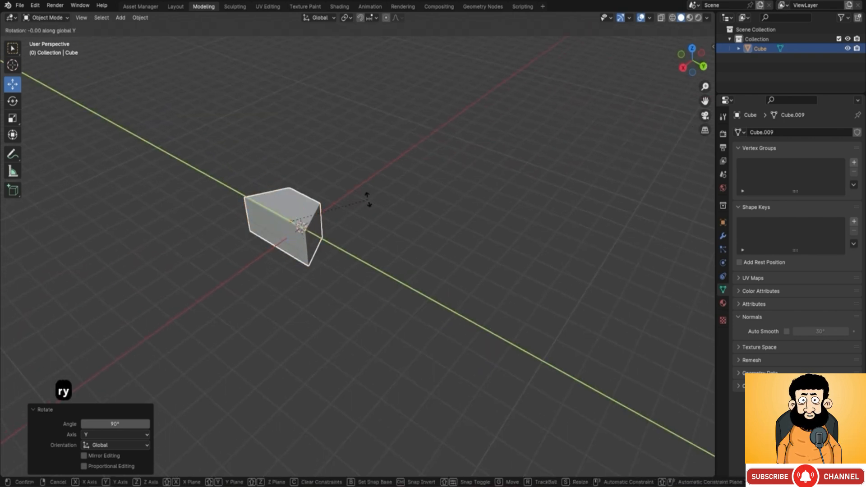
pyautogui.press('-')
pyautogui.write('90')
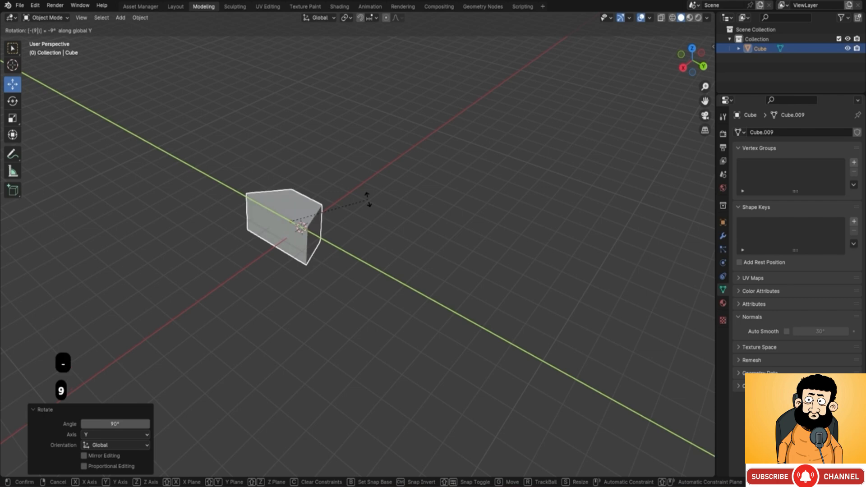
pyautogui.press('Return')
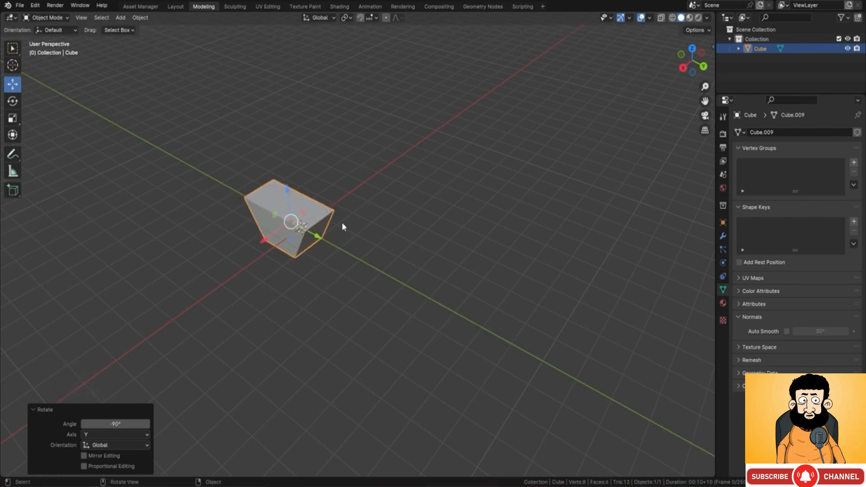
pyautogui.scroll(2, 338, 228)
pyautogui.moveTo(333, 234); pyautogui.dragTo(355, 234, button='middle')
pyautogui.keyDown('shift'); pyautogui.moveTo(339, 202); pyautogui.dragTo(246, 133, button='middle'); pyautogui.keyUp('shift')
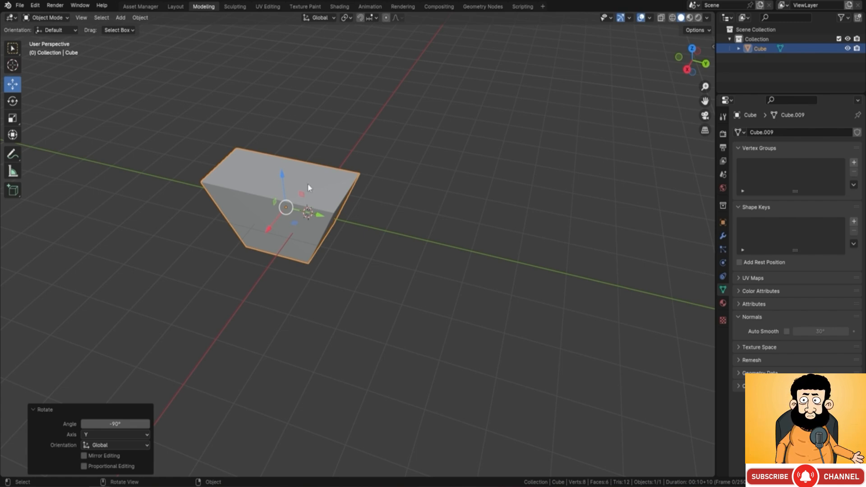
pyautogui.moveTo(242, 217); pyautogui.dragTo(234, 182, button='middle')
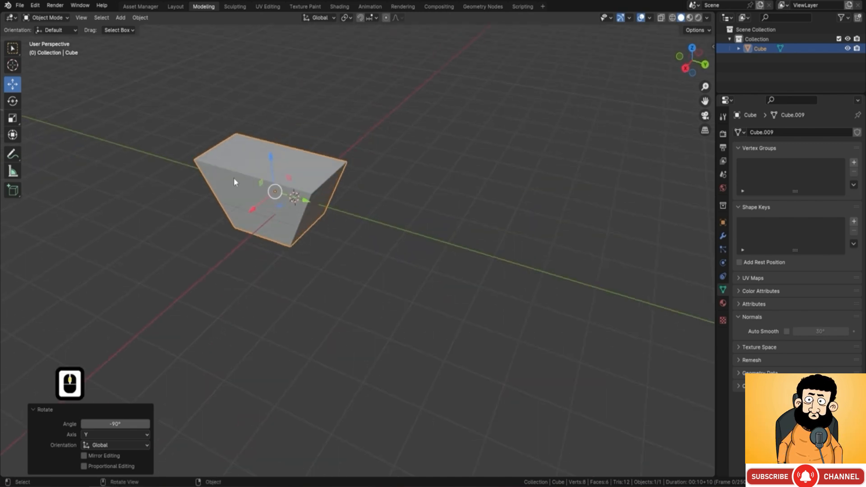
# Step: Apply all transforms to the block and set its origin to its geometry
pyautogui.hotkey('ctrl', 'a')
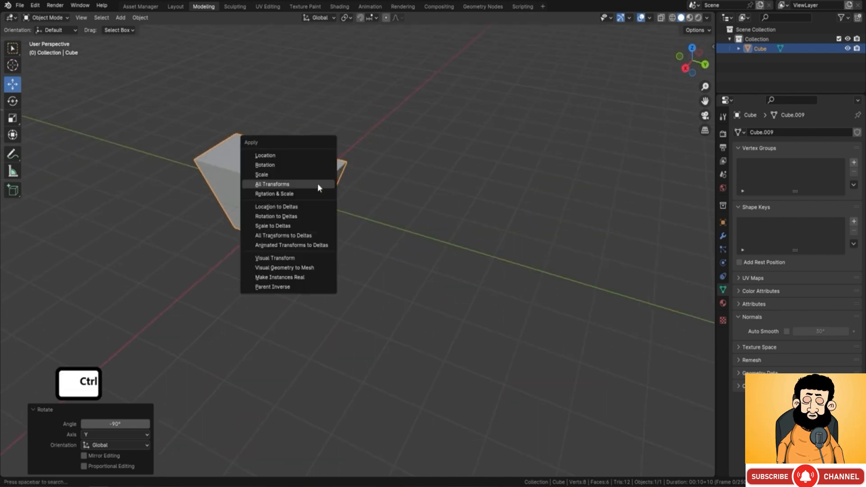
pyautogui.click(292, 183)
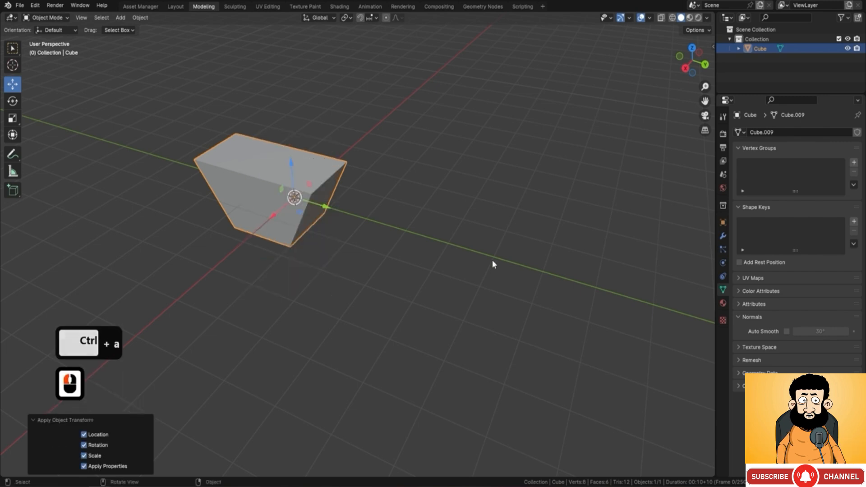
pyautogui.moveTo(460, 236); pyautogui.dragTo(374, 201, button='middle')
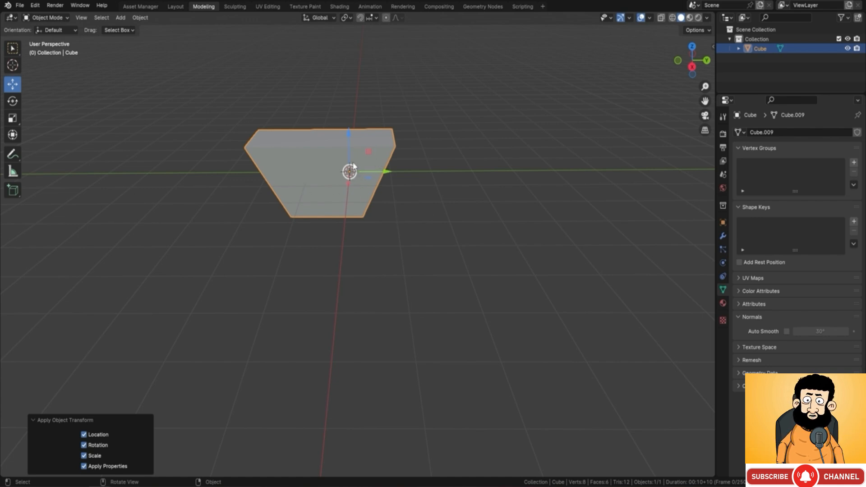
pyautogui.rightClick(432, 121)
pyautogui.moveTo(432, 117)
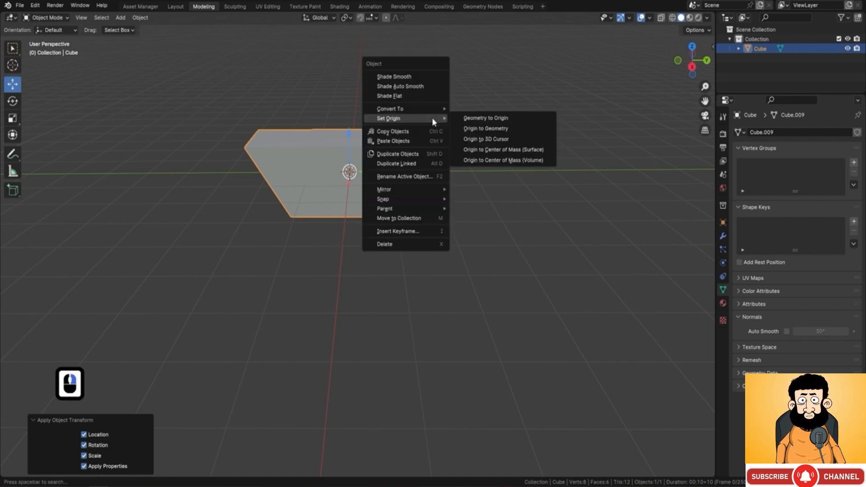
pyautogui.click(505, 128)
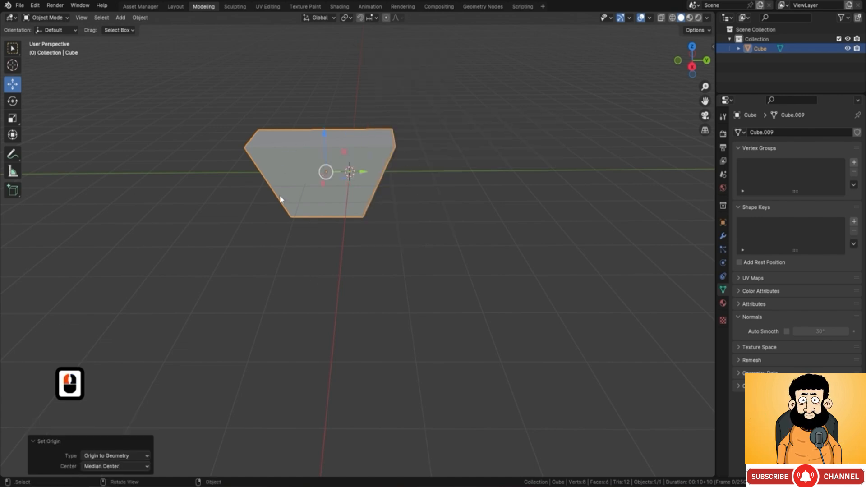
# Step: Scale the block uniformly to about 0.237 and rotate it about -141° around the global Z axis
pyautogui.moveTo(387, 191)
pyautogui.mouseDown(button='middle')
pyautogui.moveTo(350, 199)
pyautogui.moveTo(429, 193)
pyautogui.moveTo(386, 175)
pyautogui.mouseUp(button='middle')
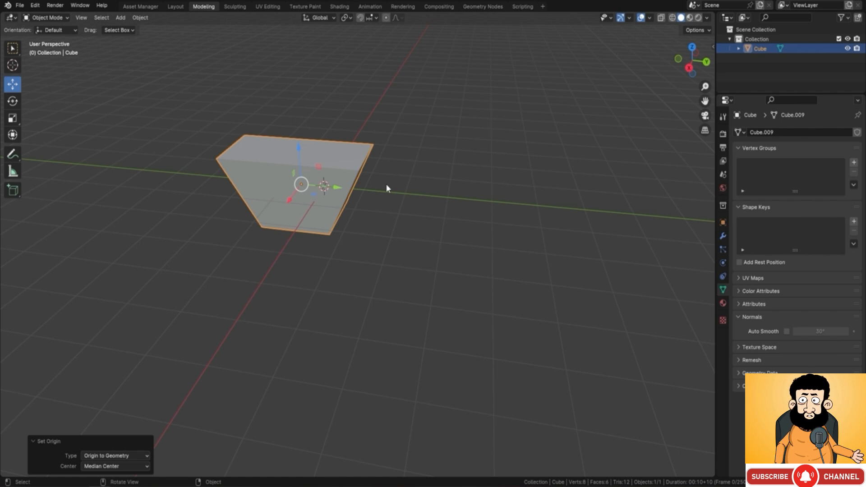
pyautogui.press('s')
pyautogui.click(461, 211)
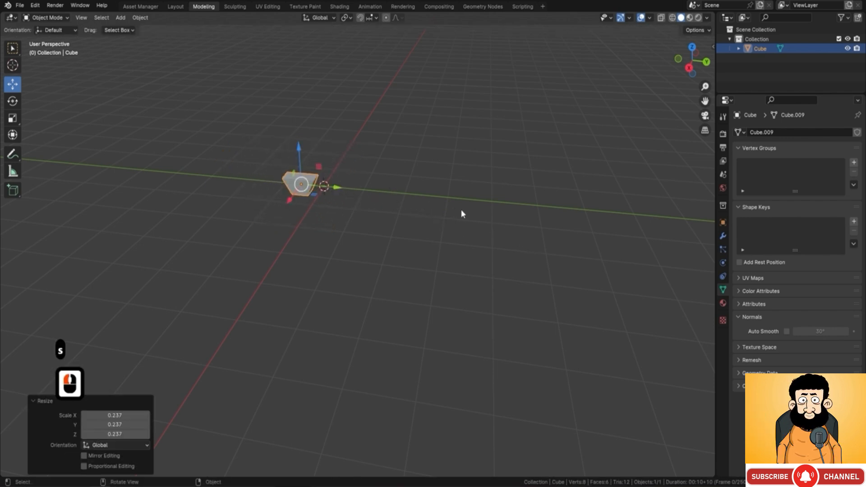
pyautogui.press('r')
pyautogui.press('z')
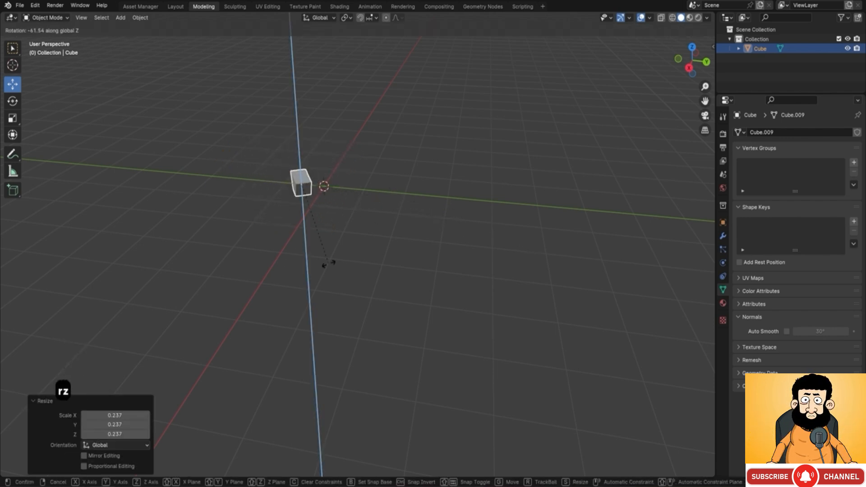
pyautogui.click(219, 233)
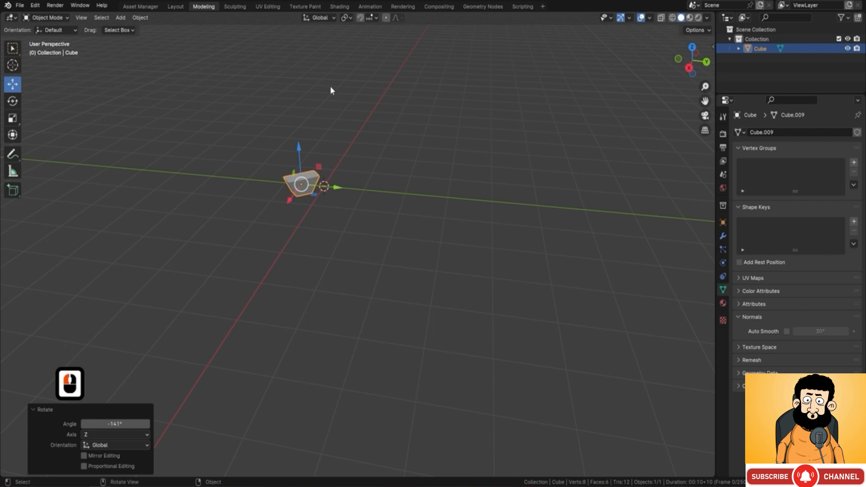
# Step: Clear the block's scale and rotation
pyautogui.scroll(4, 299, 210)
pyautogui.keyDown('shift'); pyautogui.moveTo(267, 41); pyautogui.dragTo(331, 112, button='middle'); pyautogui.keyUp('shift')
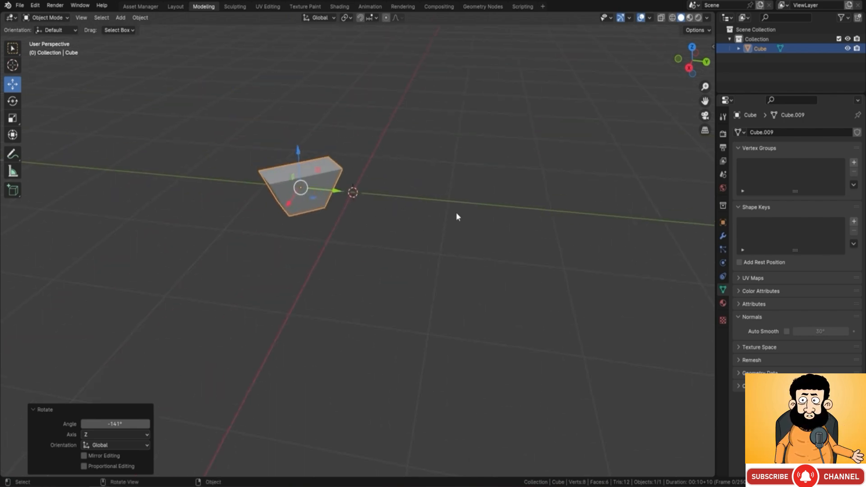
pyautogui.hotkey('alt', 's')
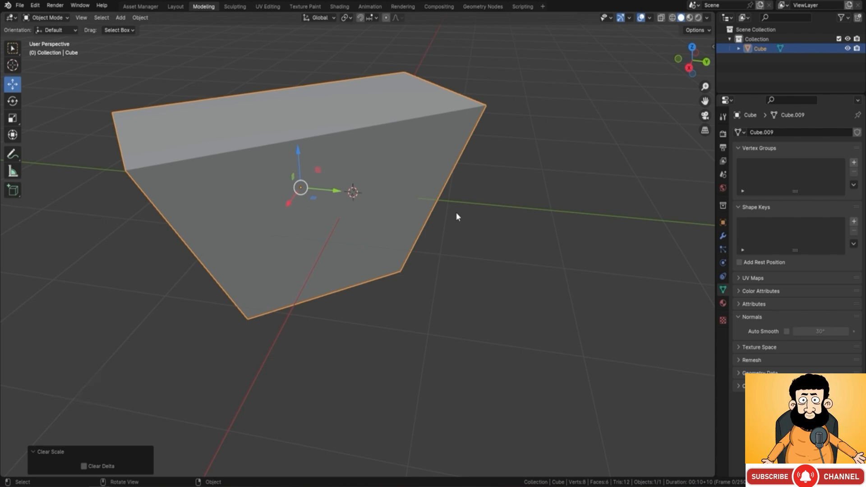
pyautogui.hotkey('alt', 'r')
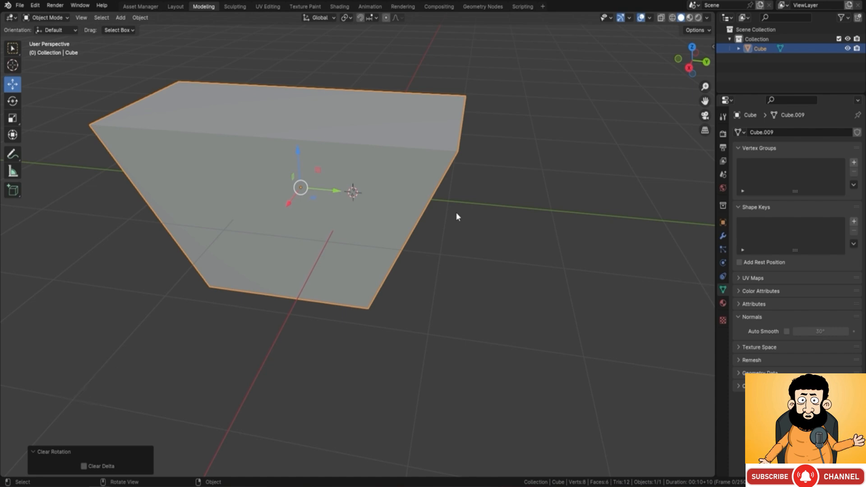
pyautogui.scroll(-4, 456, 217)
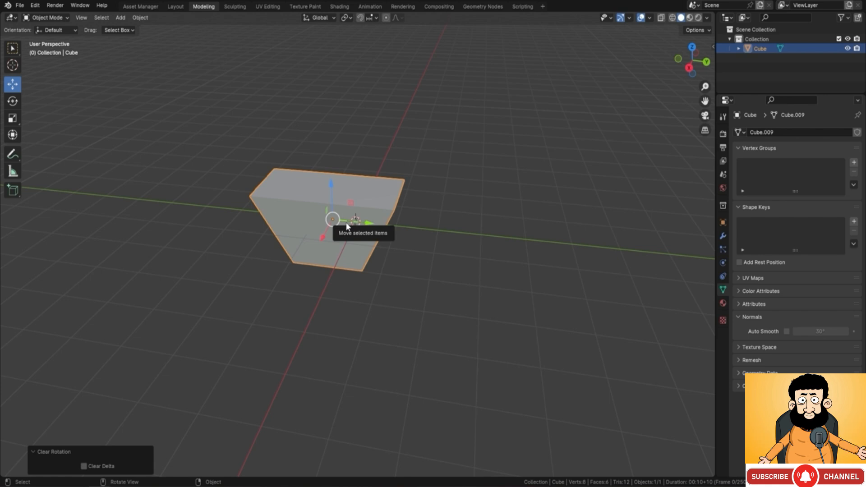
# Step: Duplicate the block in Object Mode and move the copy about -4 m along the X axis
pyautogui.press('F9')
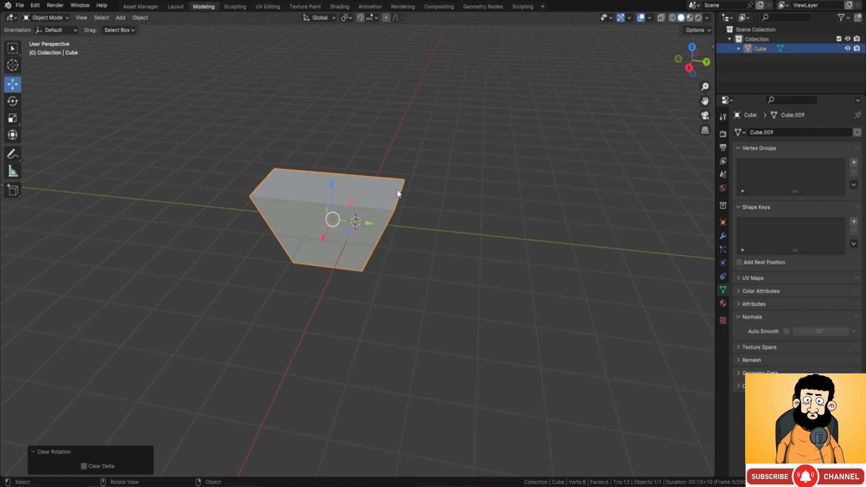
pyautogui.moveTo(385, 160); pyautogui.dragTo(314, 170, button='middle')
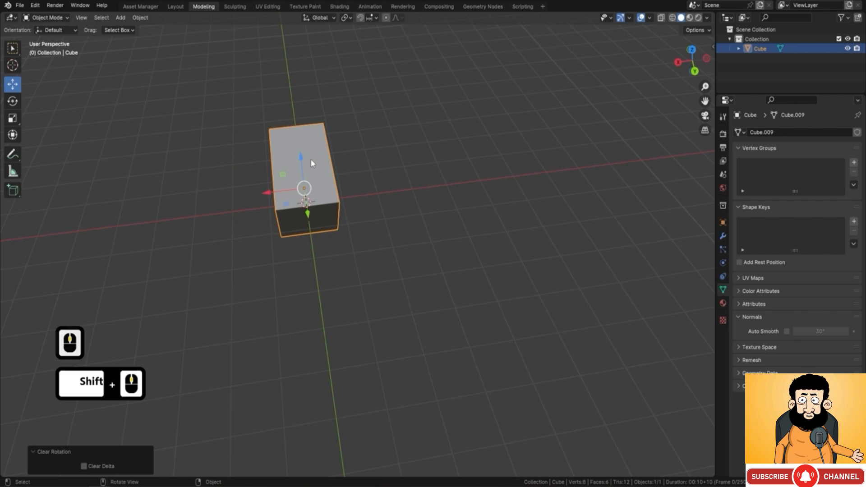
pyautogui.hotkey('shift', 'd')
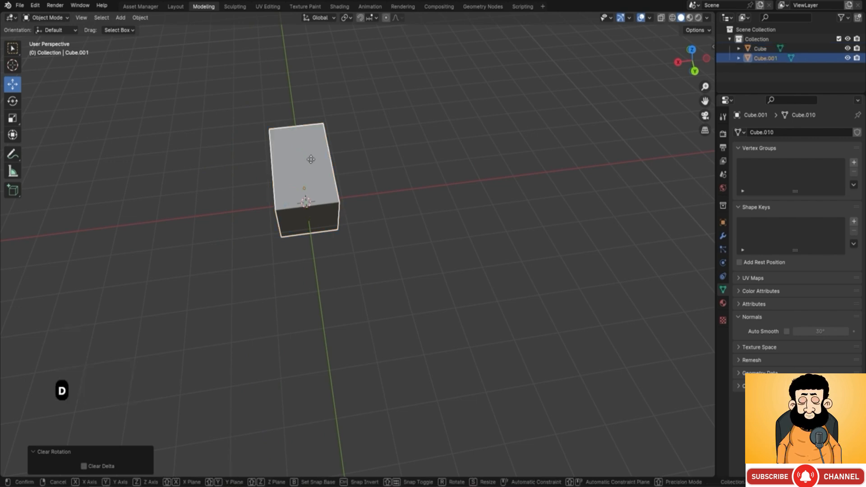
pyautogui.press('Return')
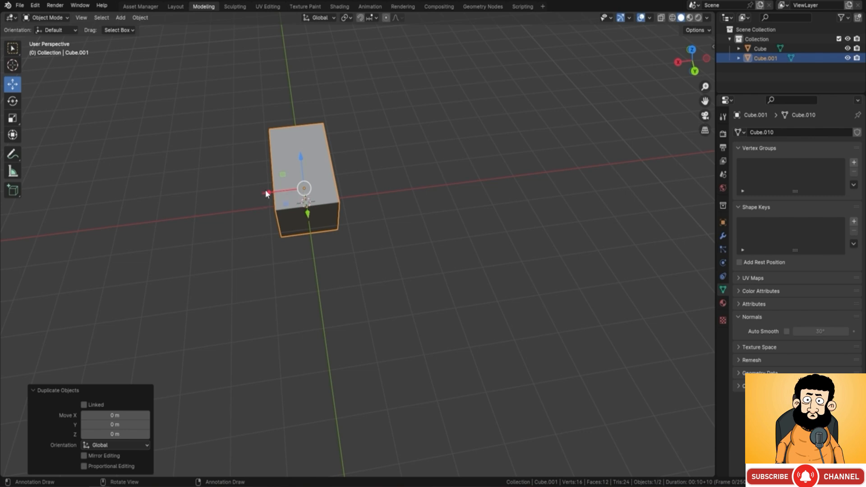
pyautogui.moveTo(266, 193); pyautogui.dragTo(405, 187)
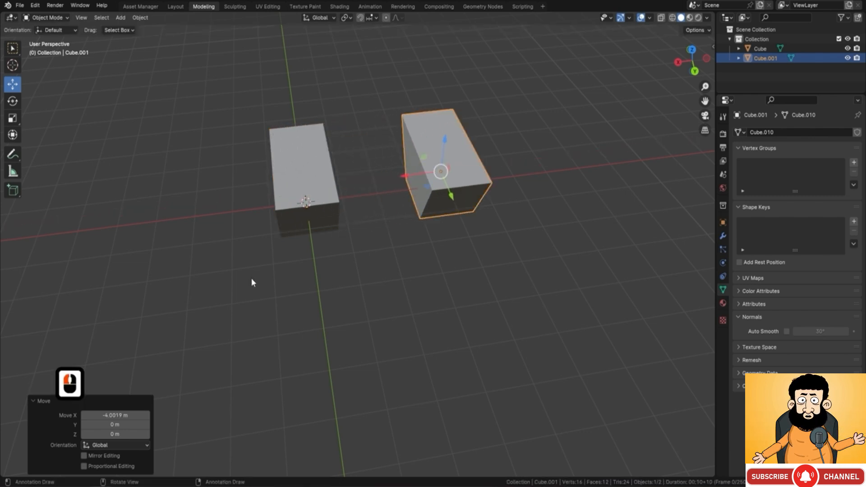
# Step: Join the original block and its copy into a single object, with the copy as the active object
pyautogui.click(325, 191)
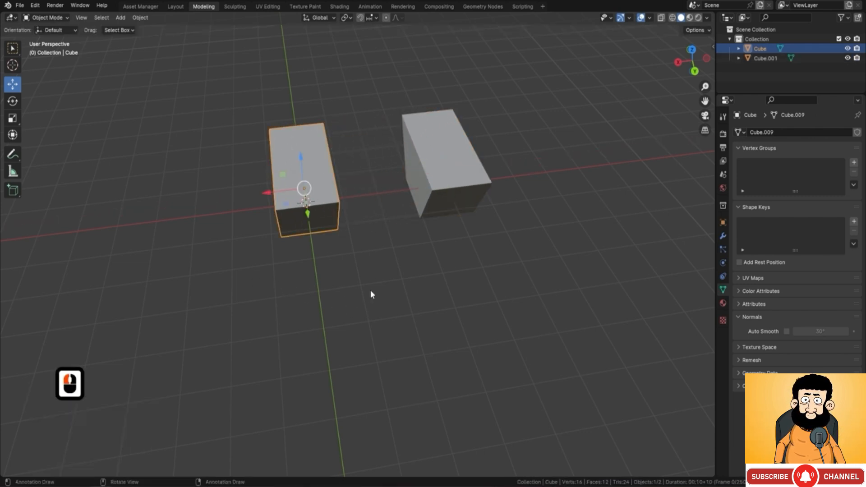
pyautogui.click(454, 152)
pyautogui.click(315, 201)
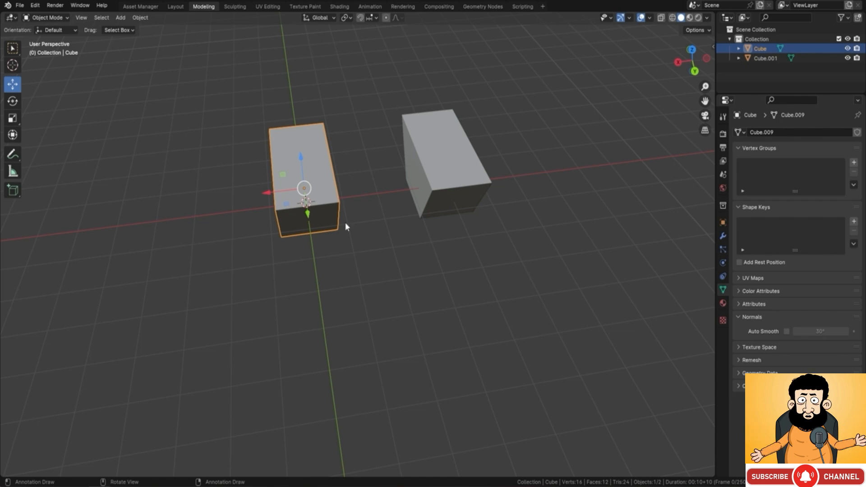
pyautogui.keyDown('shift'); pyautogui.click(441, 197); pyautogui.keyUp('shift')
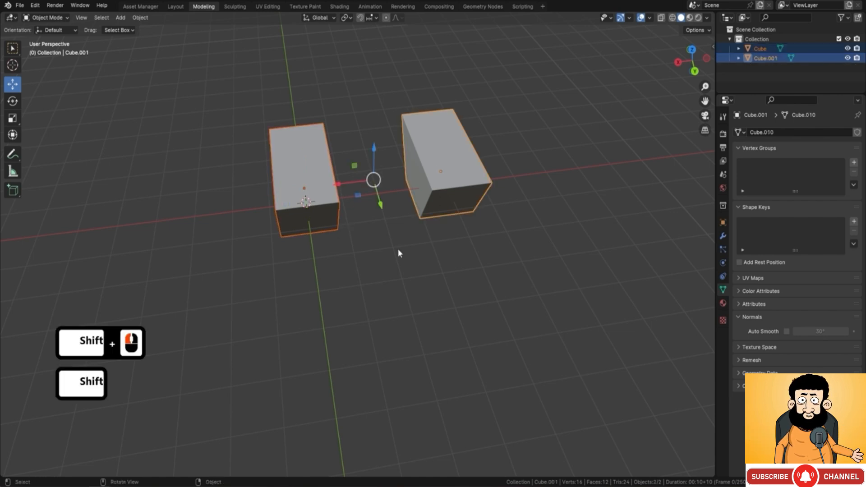
pyautogui.hotkey('ctrl', 'j')
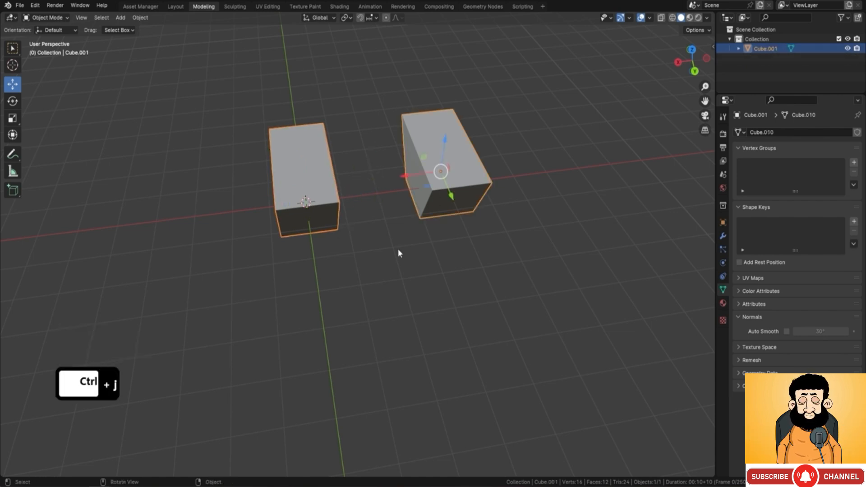
# Step: In Edit Mode, select all linked geometry of the copied block and separate it into its own object
pyautogui.moveTo(283, 160); pyautogui.dragTo(307, 150, button='middle')
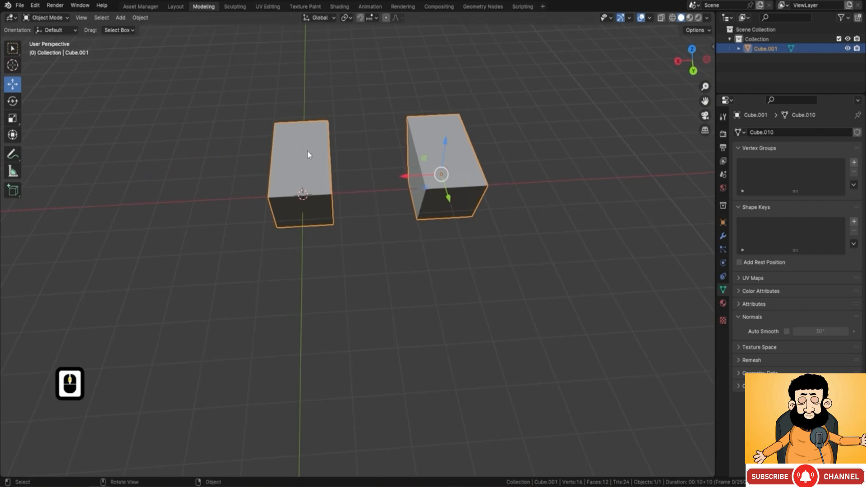
pyautogui.press('Tab')
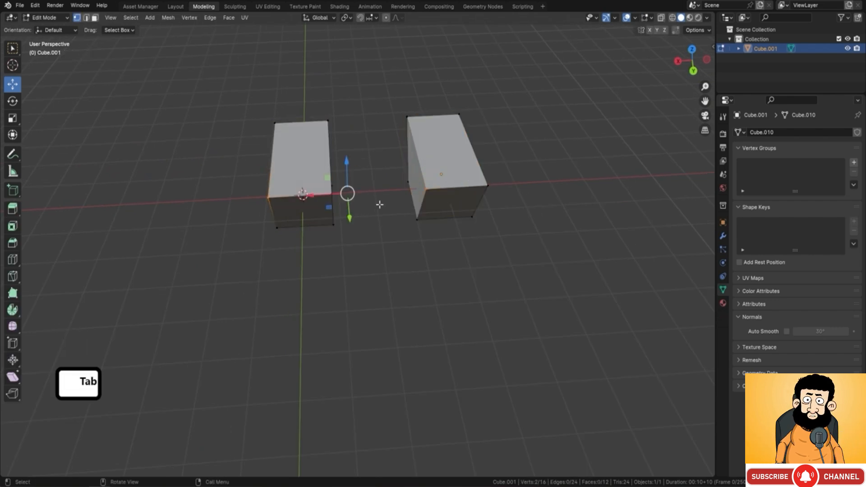
pyautogui.moveTo(381, 203); pyautogui.dragTo(338, 175, button='middle')
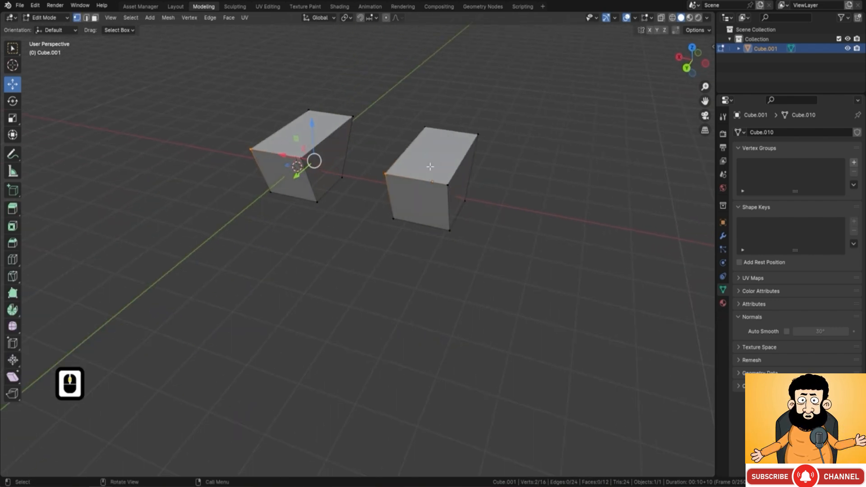
pyautogui.moveTo(430, 166); pyautogui.dragTo(451, 101, button='middle')
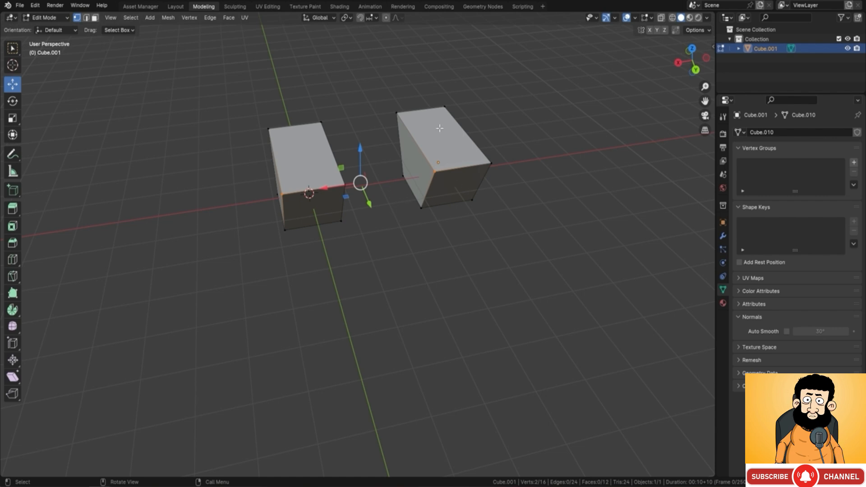
pyautogui.click(435, 172)
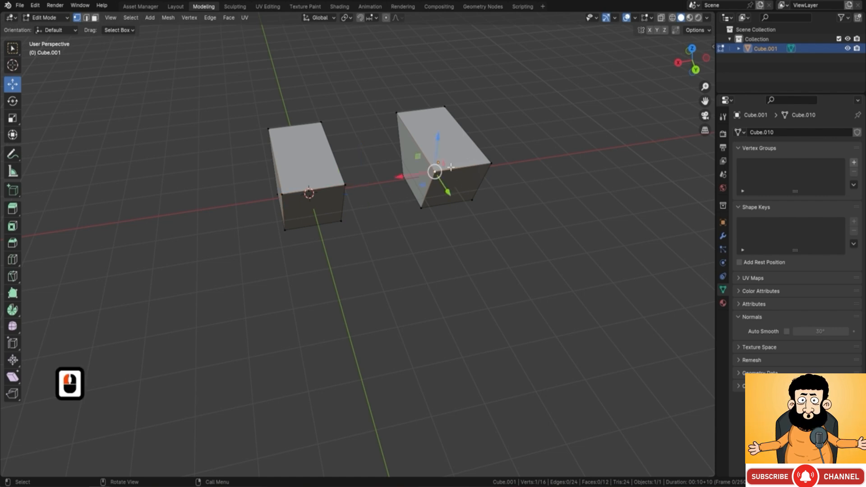
pyautogui.press('l')
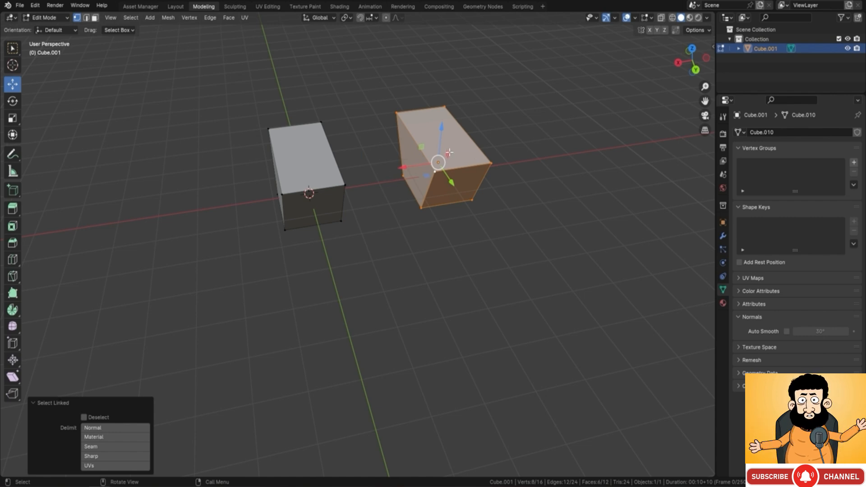
pyautogui.press('p')
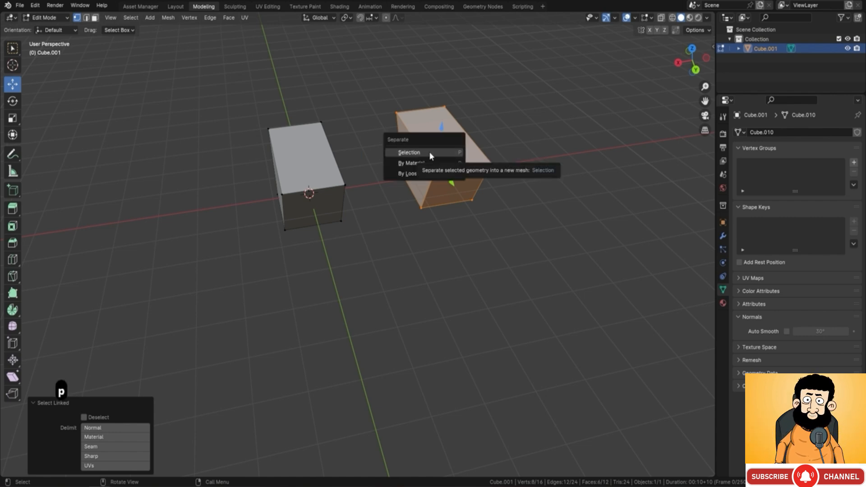
pyautogui.click(429, 151)
pyautogui.press('Tab')
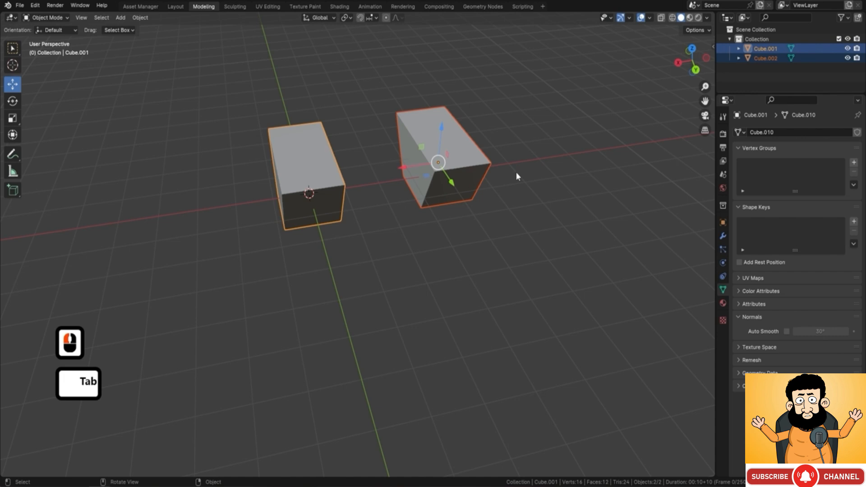
pyautogui.click(463, 148)
pyautogui.click(297, 176)
# Step: In Edit Mode, duplicate the top face of the separated block and raise the copy about 1.39 m along Z
pyautogui.click(460, 161)
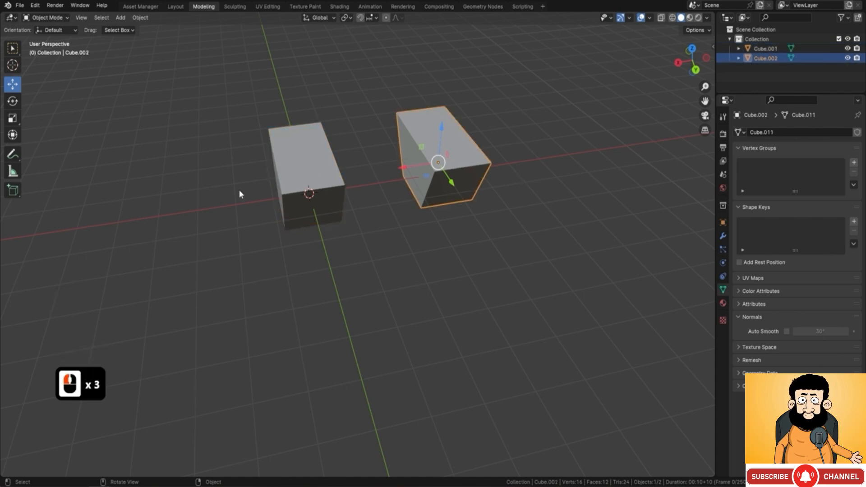
pyautogui.press('F9')
pyautogui.press('Tab')
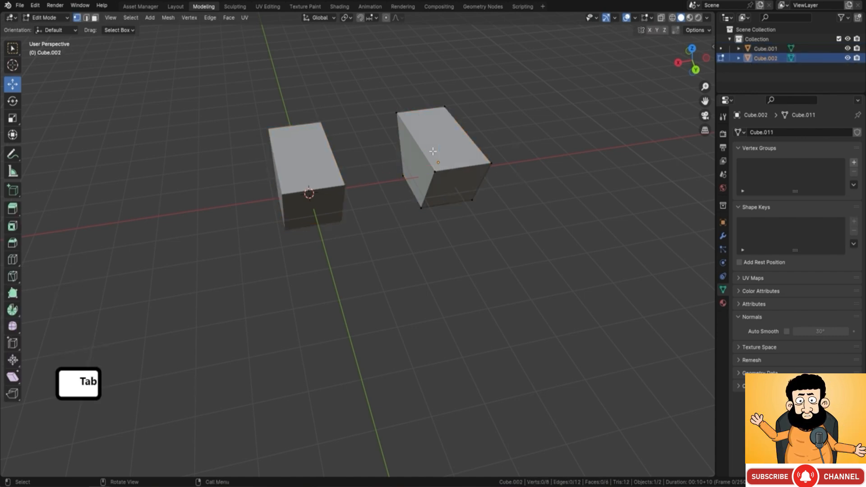
pyautogui.keyDown('shift'); pyautogui.moveTo(434, 155); pyautogui.dragTo(435, 155, button='middle'); pyautogui.keyUp('shift')
pyautogui.click(95, 18)
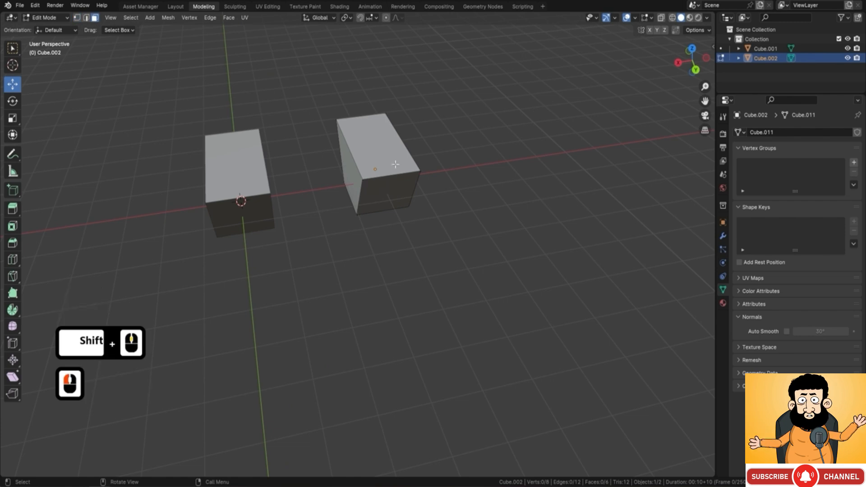
pyautogui.click(396, 139)
pyautogui.hotkey('shift', 'd')
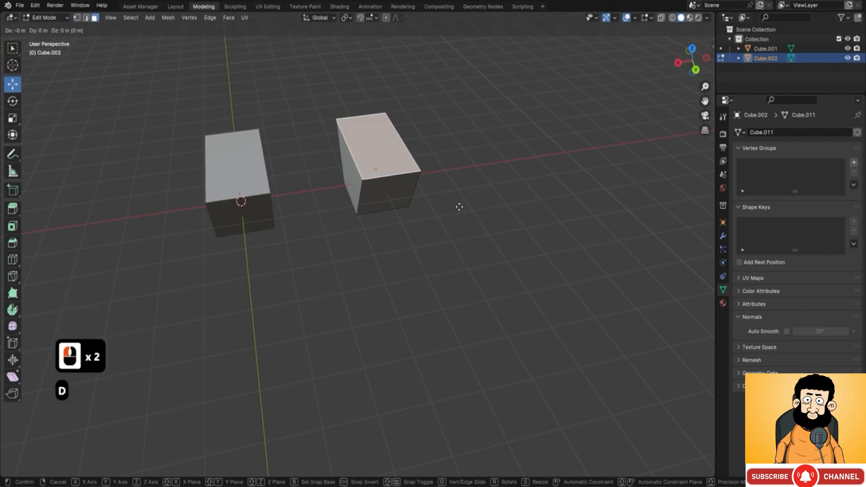
pyautogui.press('z')
pyautogui.moveTo(380, 83); pyautogui.dragTo(379, 51)
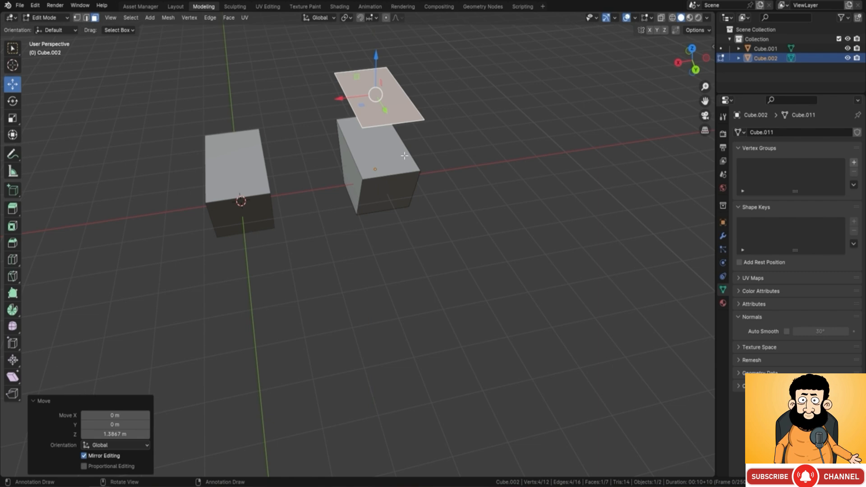
# Step: Duplicate the middle block's top face and two adjacent side faces, move the copy about -3.26 m along X, and return to Object Mode
pyautogui.moveTo(417, 163); pyautogui.dragTo(442, 165, button='middle')
pyautogui.click(364, 175)
pyautogui.keyDown('shift'); pyautogui.click(392, 191); pyautogui.keyUp('shift')
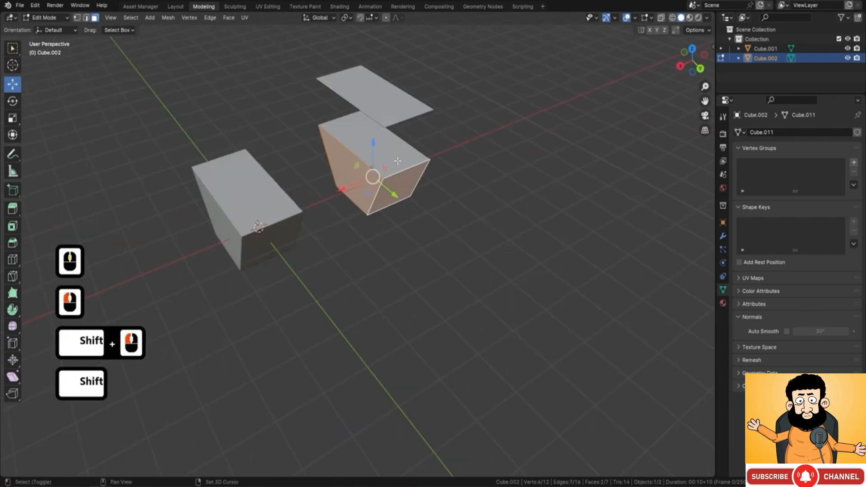
pyautogui.keyDown('shift'); pyautogui.click(398, 162); pyautogui.keyUp('shift')
pyautogui.hotkey('shift', 'd')
pyautogui.press('Return')
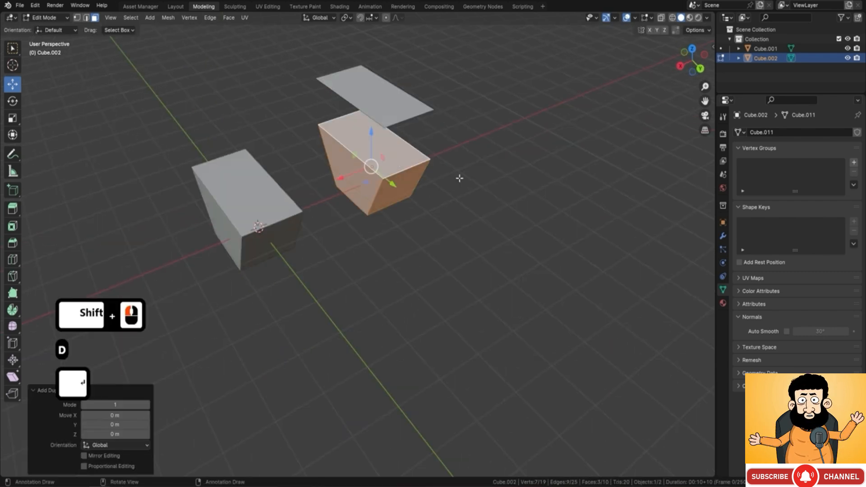
pyautogui.moveTo(345, 178); pyautogui.dragTo(443, 156)
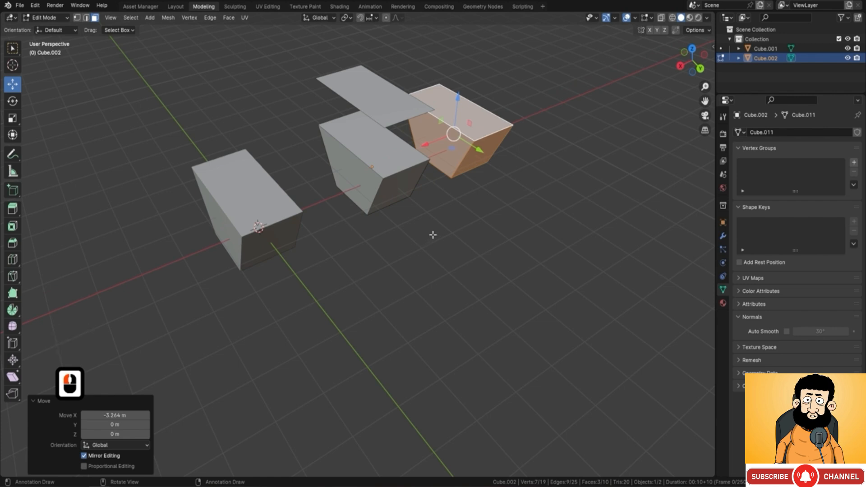
pyautogui.moveTo(434, 235); pyautogui.dragTo(392, 217, button='middle')
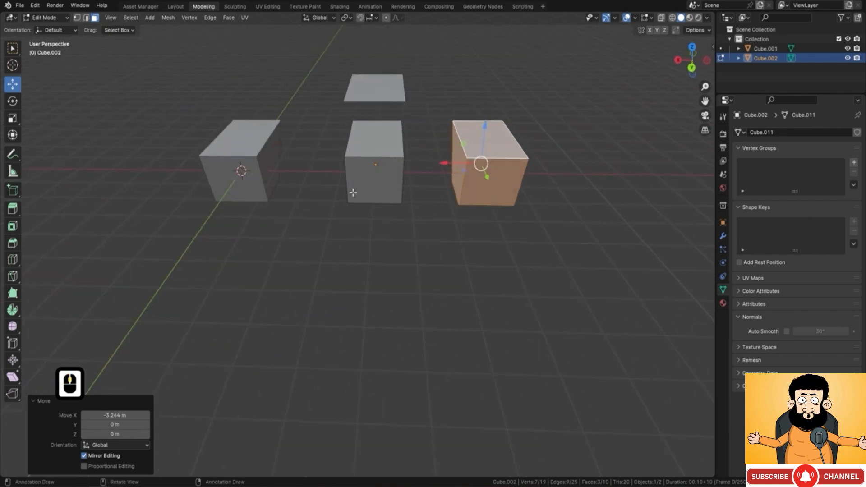
pyautogui.press('Tab')
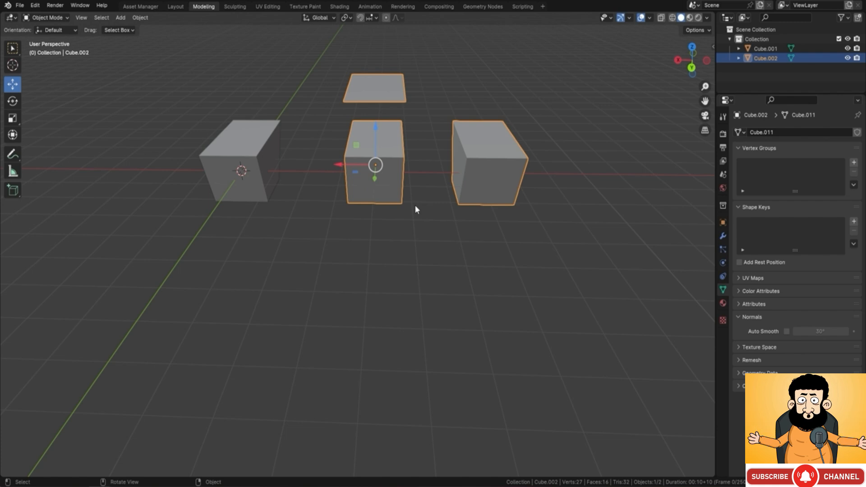
# Step: Start over with a fresh 2 m cube and, in Edit Mode, extrude its top face upward about 1.08 m
pyautogui.press('F9')
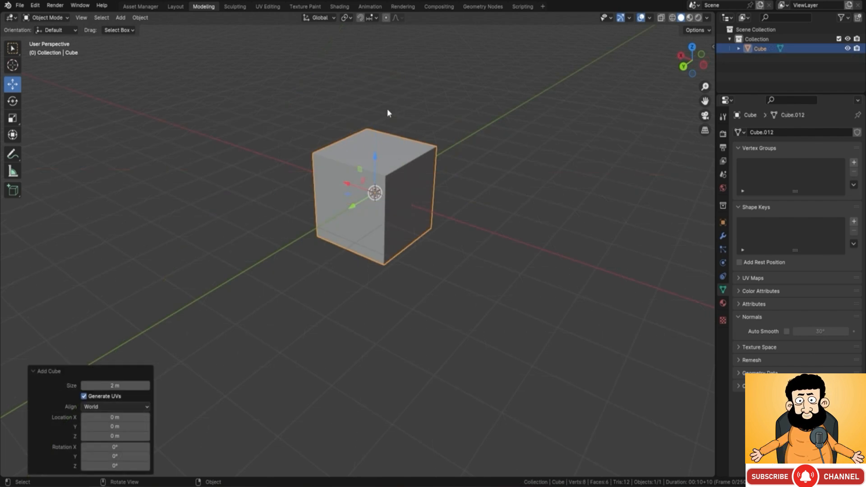
pyautogui.press('Tab')
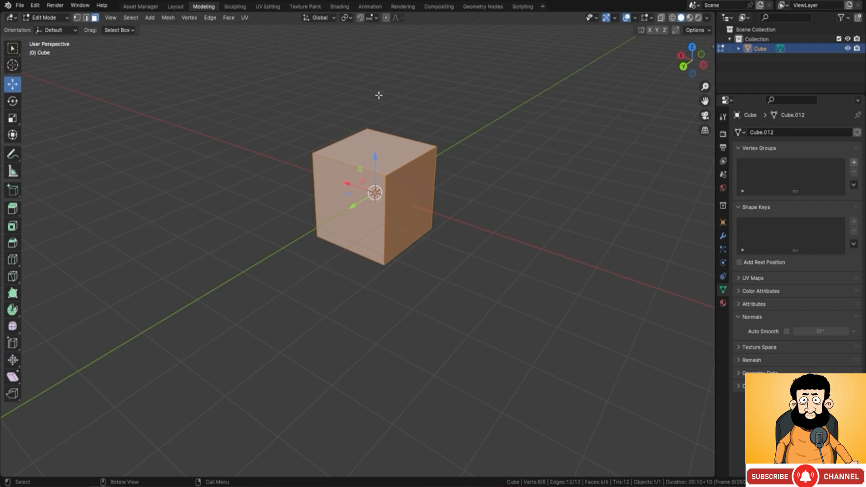
pyautogui.click(384, 136)
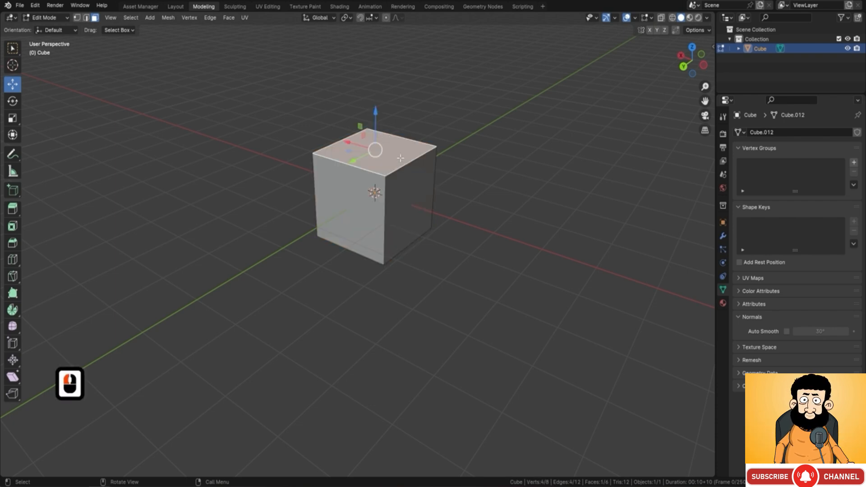
pyautogui.press('e')
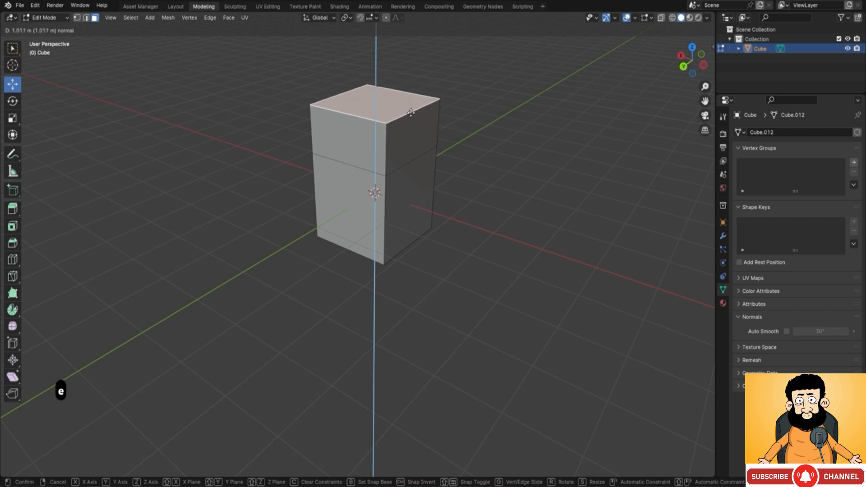
pyautogui.click(412, 107)
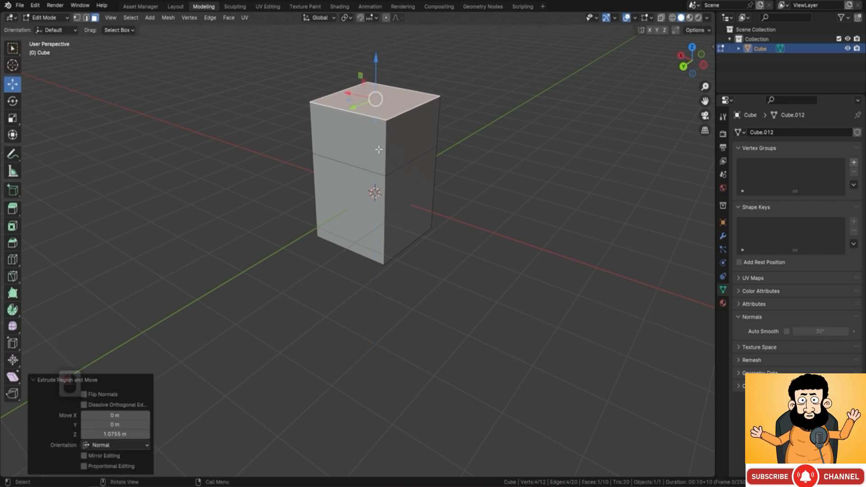
# Step: In edge selection, extrude the block's top edge on the -X side about -2.91 m along X and lower the new edge along Z
pyautogui.moveTo(379, 150); pyautogui.dragTo(462, 122, button='middle')
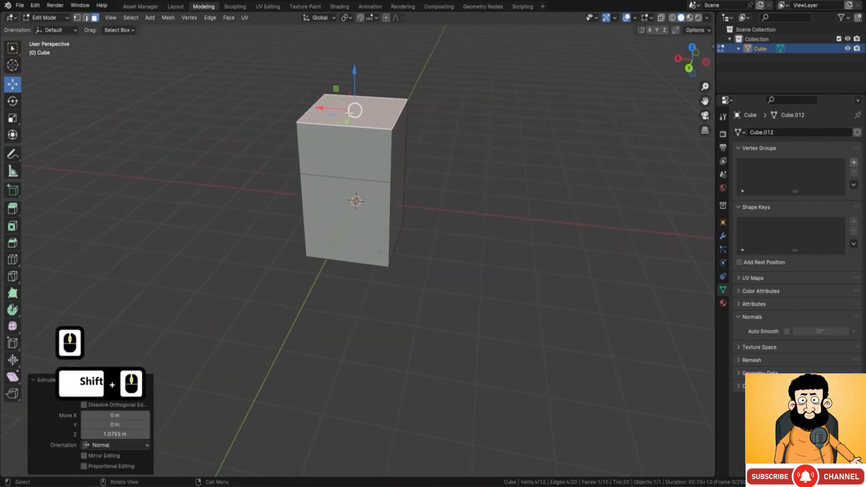
pyautogui.moveTo(409, 135); pyautogui.dragTo(401, 131, button='middle')
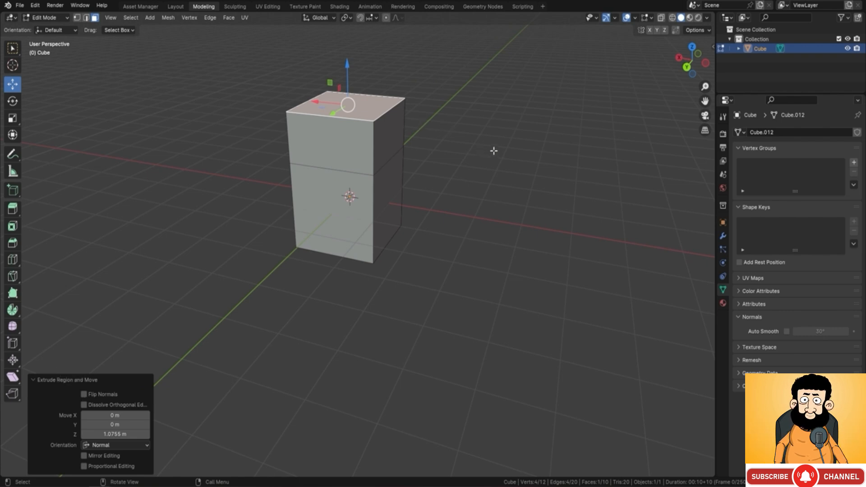
pyautogui.click(86, 18)
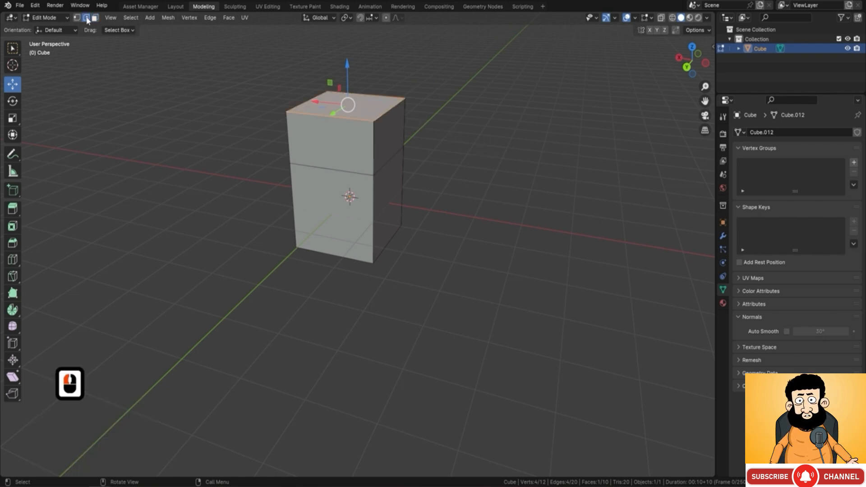
pyautogui.click(388, 114)
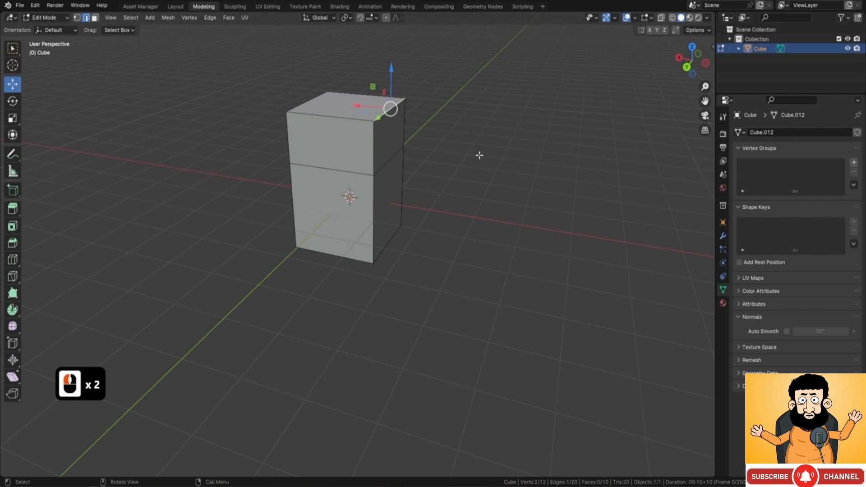
pyautogui.press('e')
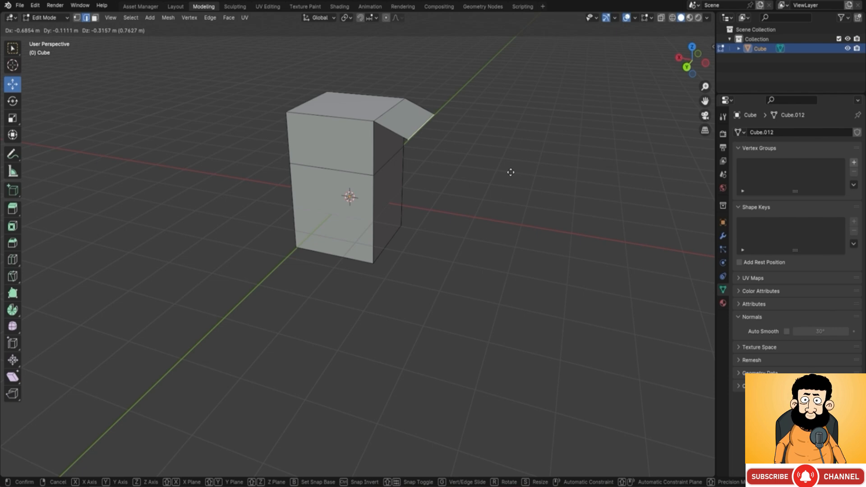
pyautogui.press('x')
pyautogui.click(615, 186)
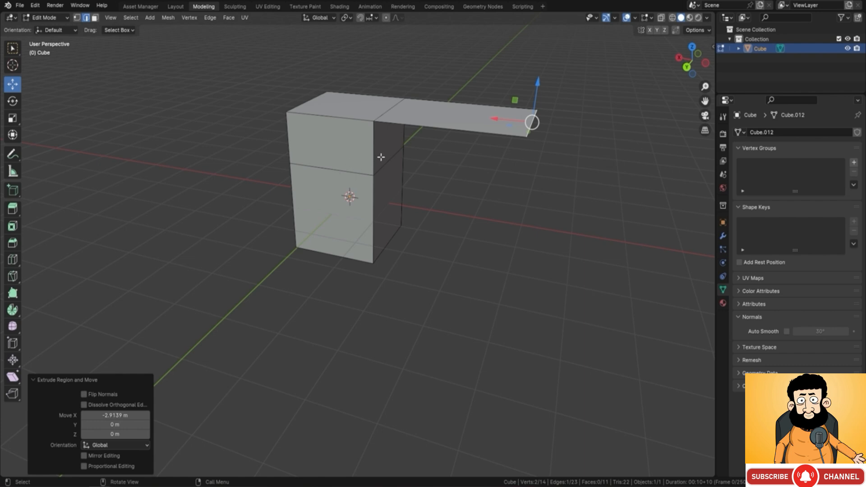
pyautogui.moveTo(567, 123); pyautogui.dragTo(532, 60, button='middle')
pyautogui.moveTo(514, 43); pyautogui.dragTo(510, 131)
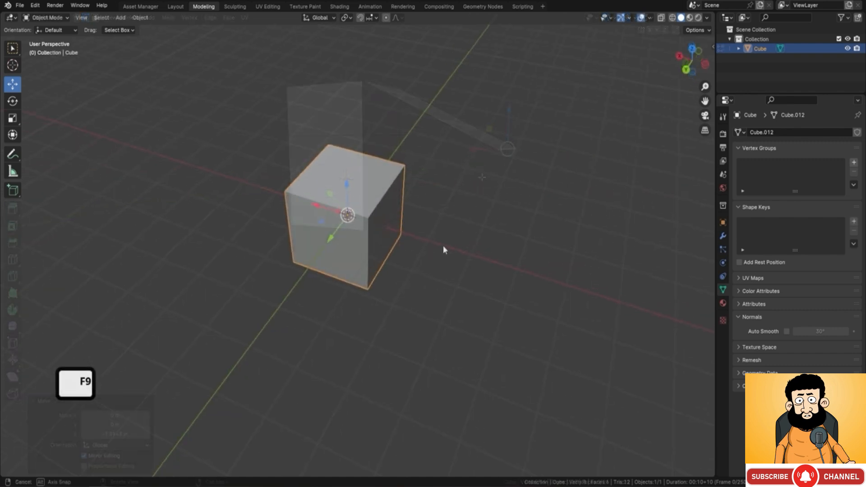
# Step: On a fresh cube in Edit Mode, bevel the top edge on the -X side with a width of about 0.855 m and 2 segments
pyautogui.moveTo(443, 249); pyautogui.dragTo(442, 213, button='middle')
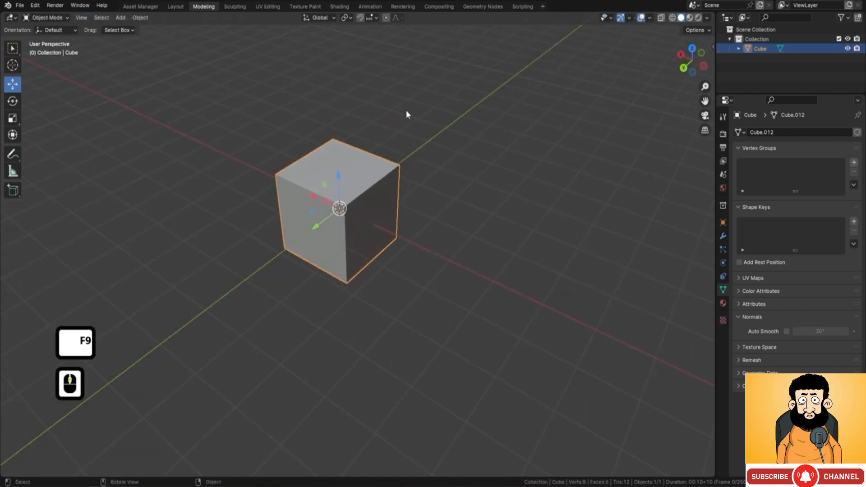
pyautogui.press('Tab')
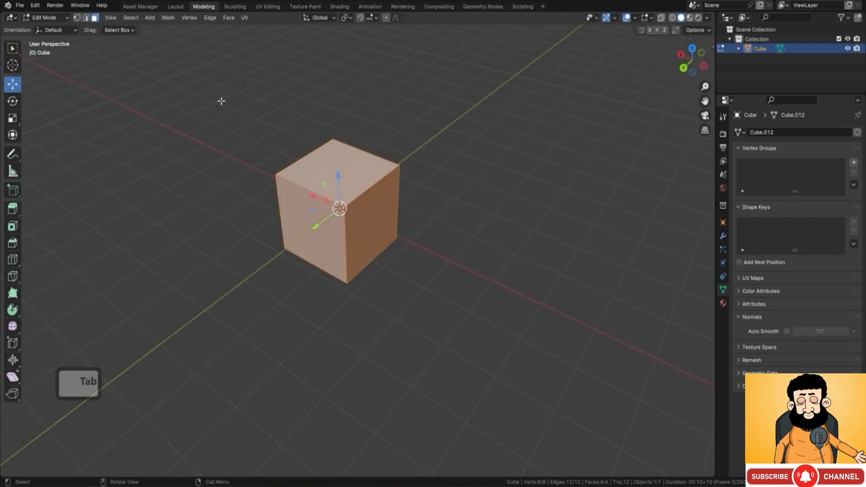
pyautogui.press('2')
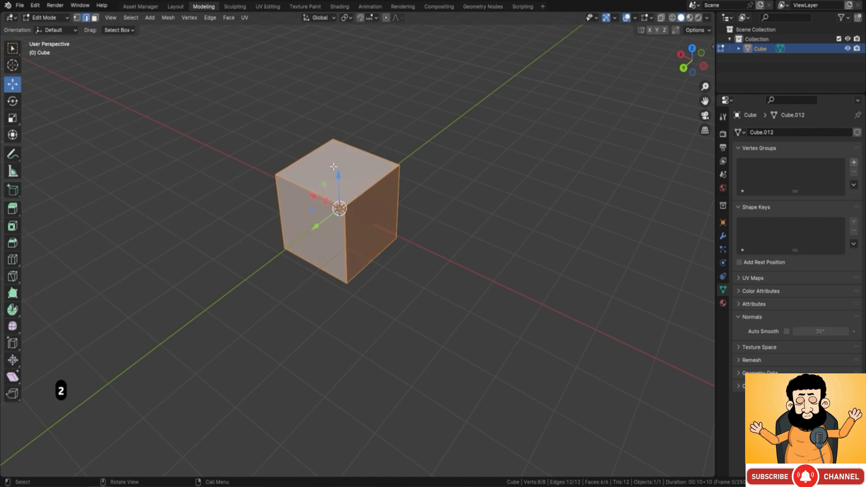
pyautogui.click(366, 188)
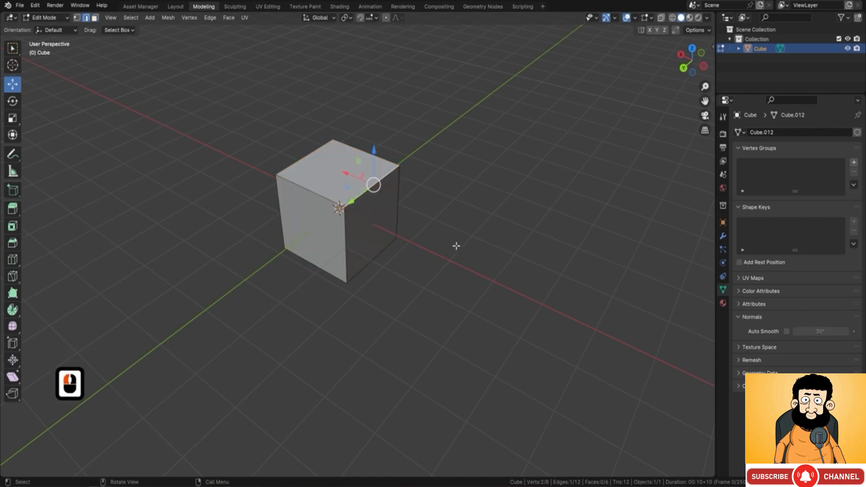
pyautogui.hotkey('ctrl', 'b')
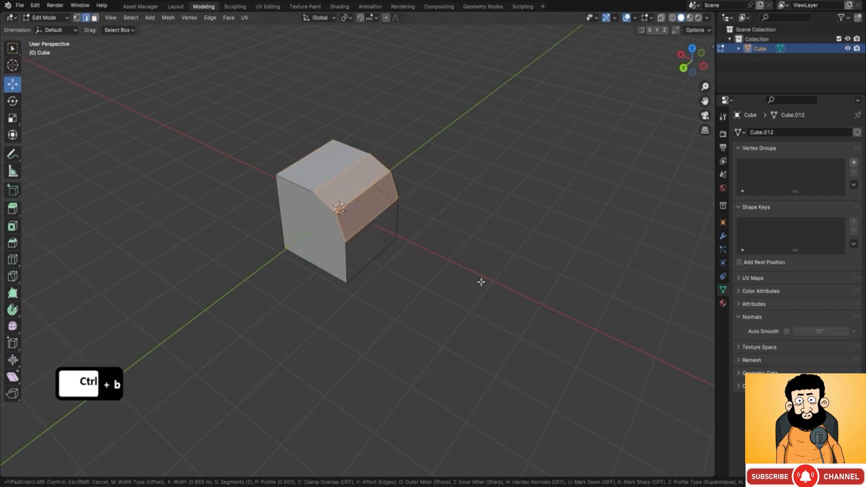
pyautogui.click(481, 282)
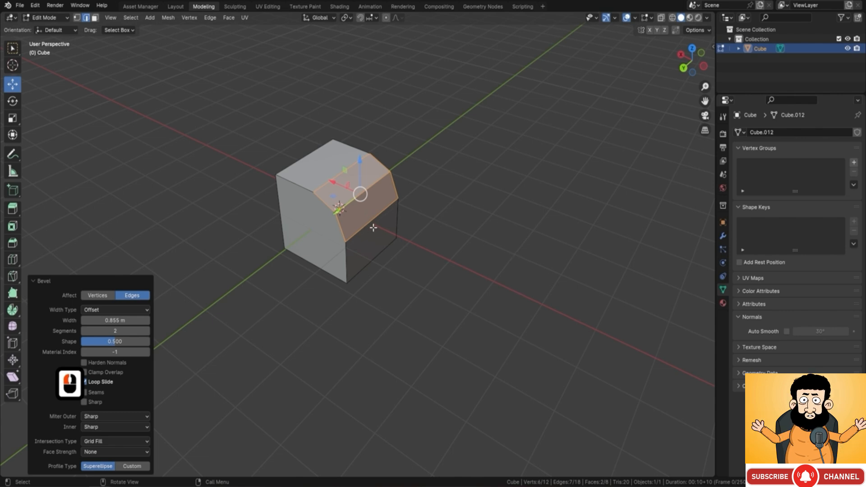
# Step: Set the bevel to 4 segments with a shape of about 0.071 for a concave profile, and return to Object Mode
pyautogui.moveTo(373, 228); pyautogui.dragTo(394, 179, button='middle')
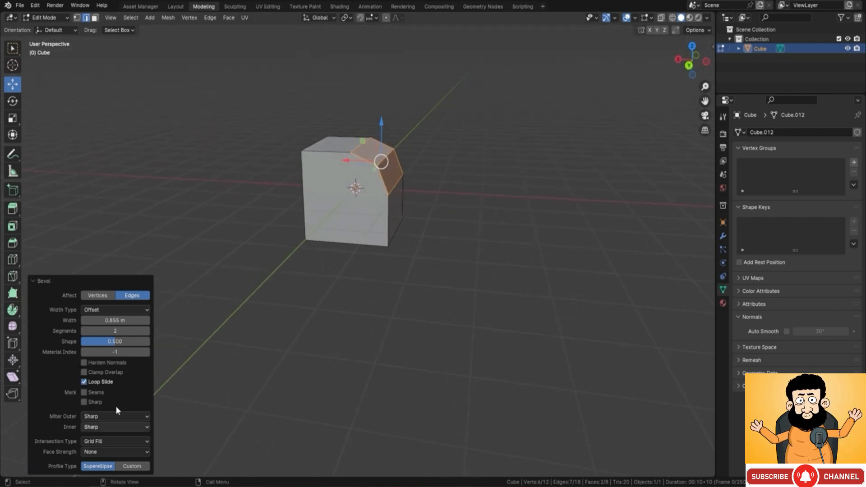
pyautogui.click(37, 282)
pyautogui.click(36, 471)
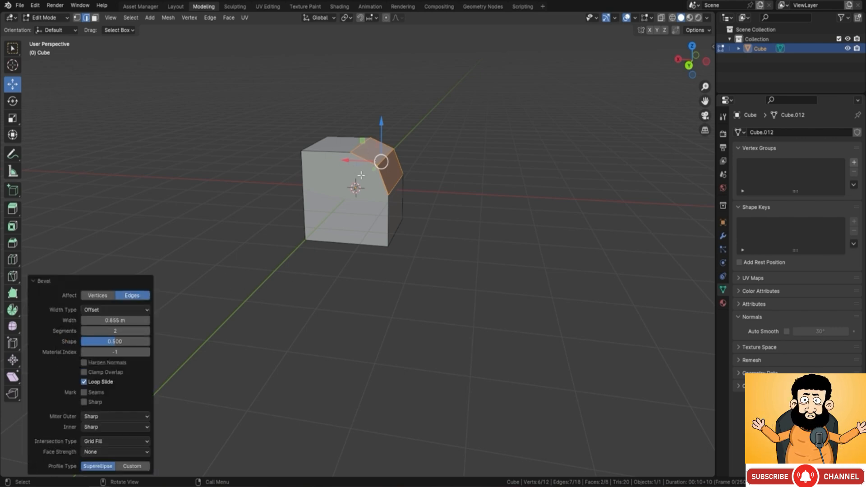
pyautogui.click(84, 331)
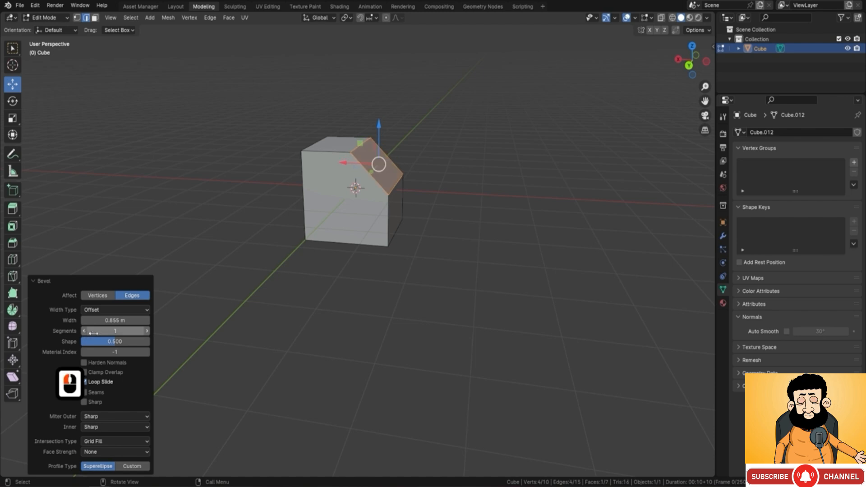
pyautogui.click(147, 331)
pyautogui.click(146, 332)
pyautogui.click(147, 331)
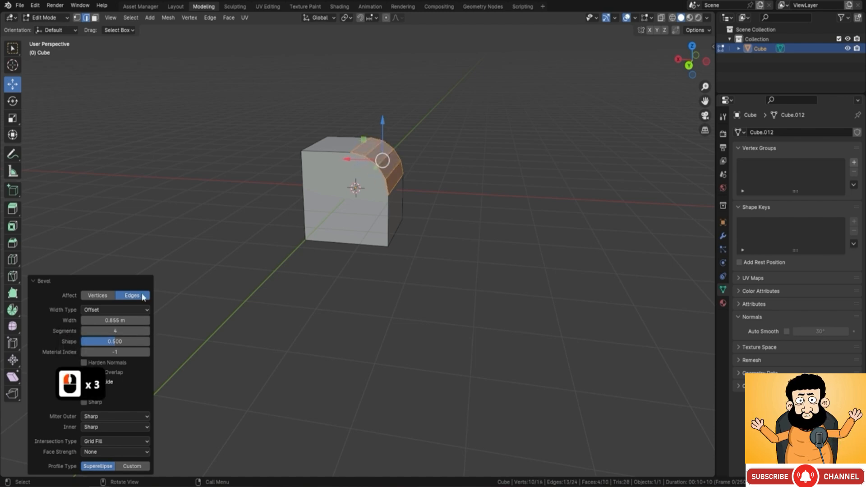
pyautogui.moveTo(114, 346); pyautogui.dragTo(86, 346)
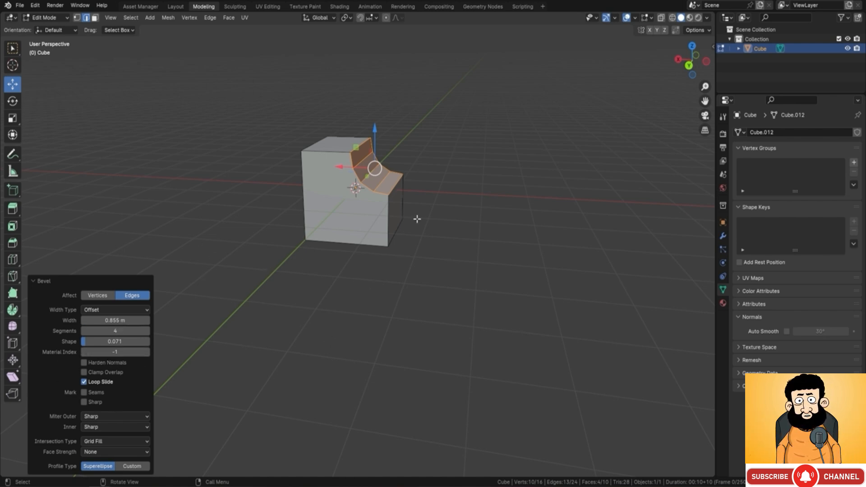
pyautogui.moveTo(417, 219); pyautogui.dragTo(399, 185, button='middle')
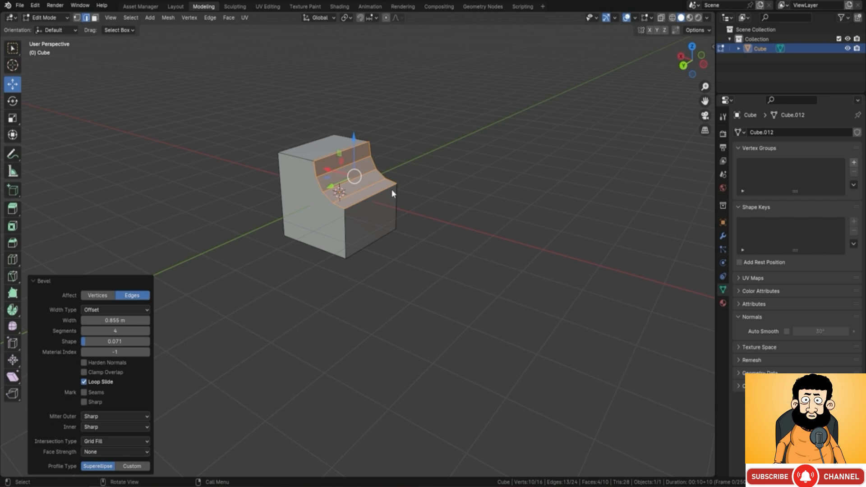
pyautogui.press('Tab')
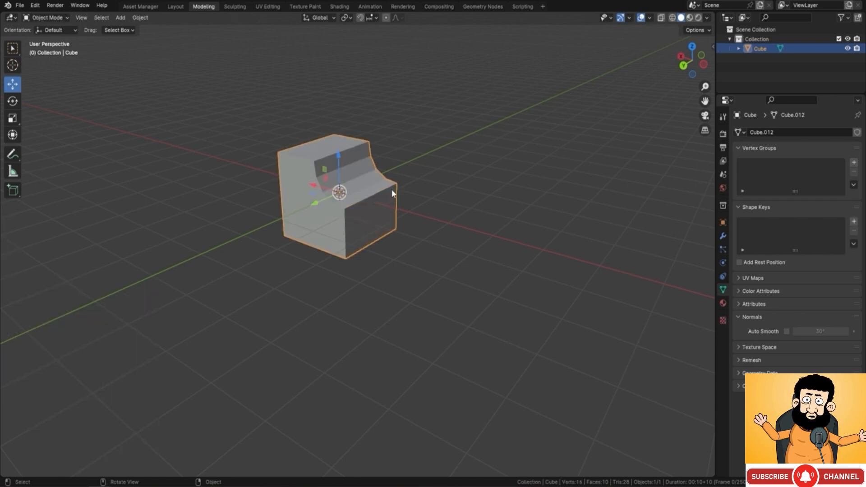
# Step: Start over with a fresh cube and enter Edit Mode with vertex selection
pyautogui.press('F9')
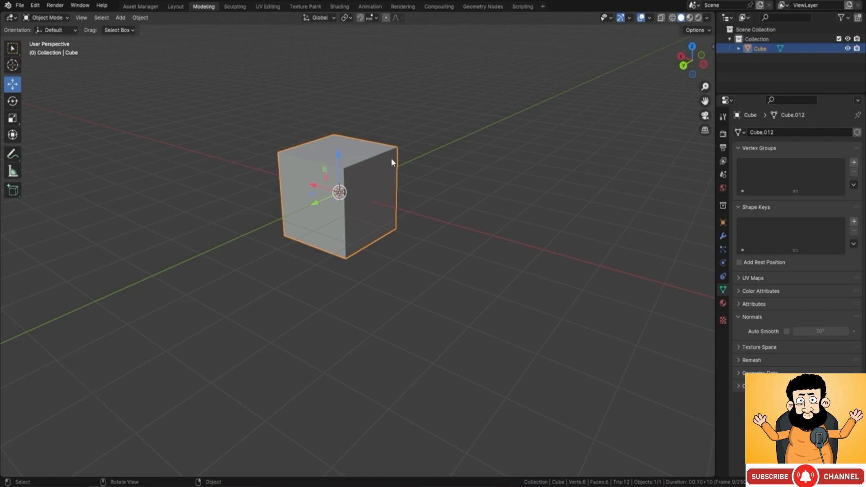
pyautogui.press('Tab')
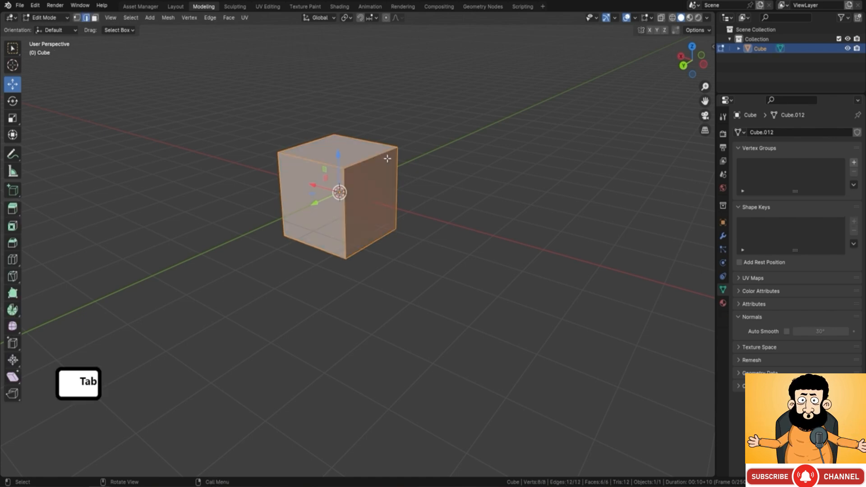
pyautogui.click(78, 17)
# Step: Try to bevel the cube's front top edge by selecting its two end vertices
pyautogui.click(345, 169)
pyautogui.keyDown('shift'); pyautogui.click(284, 155); pyautogui.keyUp('shift')
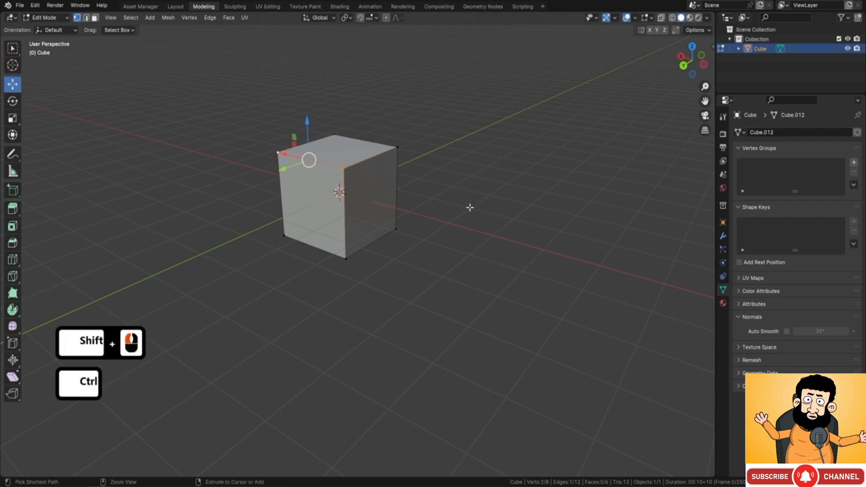
pyautogui.hotkey('ctrl', 'b')
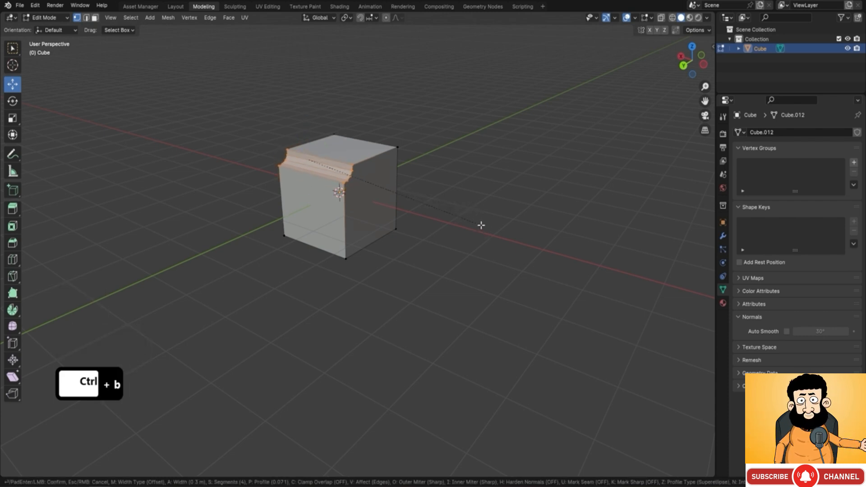
pyautogui.rightClick(481, 225)
# Step: Select two diagonally opposite top vertices of the cube and try an edge bevel on them
pyautogui.moveTo(404, 122); pyautogui.dragTo(381, 187, button='middle')
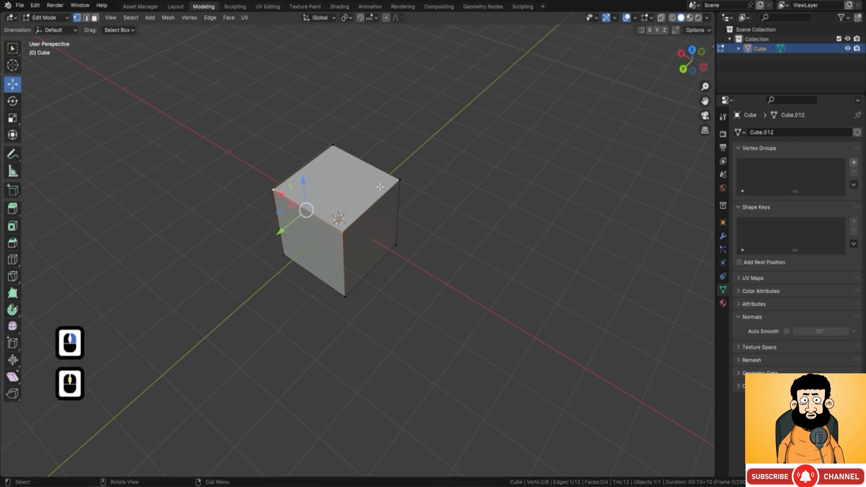
pyautogui.click(345, 231)
pyautogui.keyDown('shift'); pyautogui.click(334, 145); pyautogui.keyUp('shift')
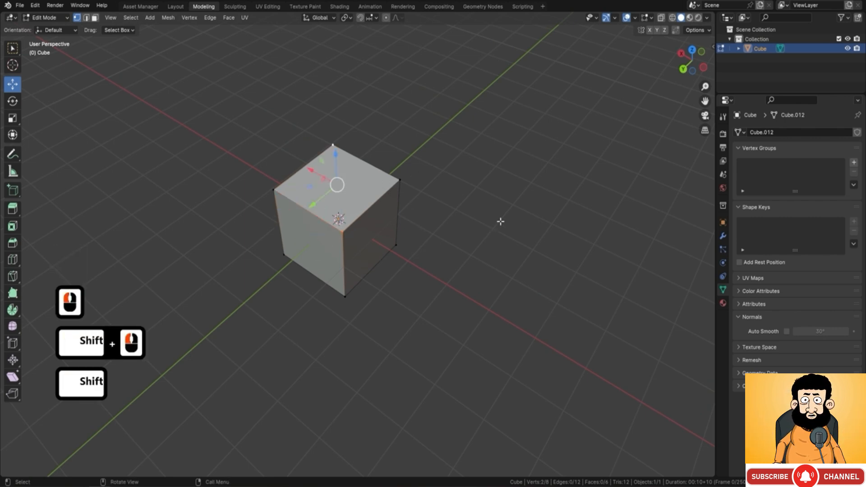
pyautogui.hotkey('ctrl', 'b')
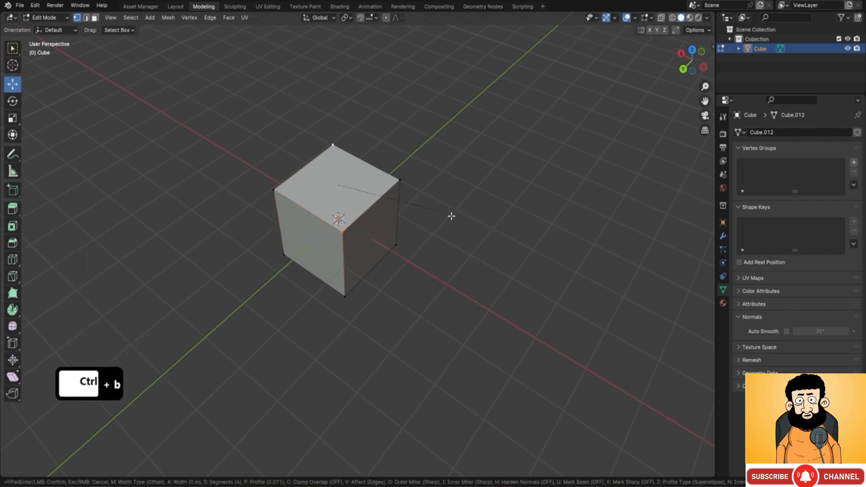
pyautogui.rightClick(470, 212)
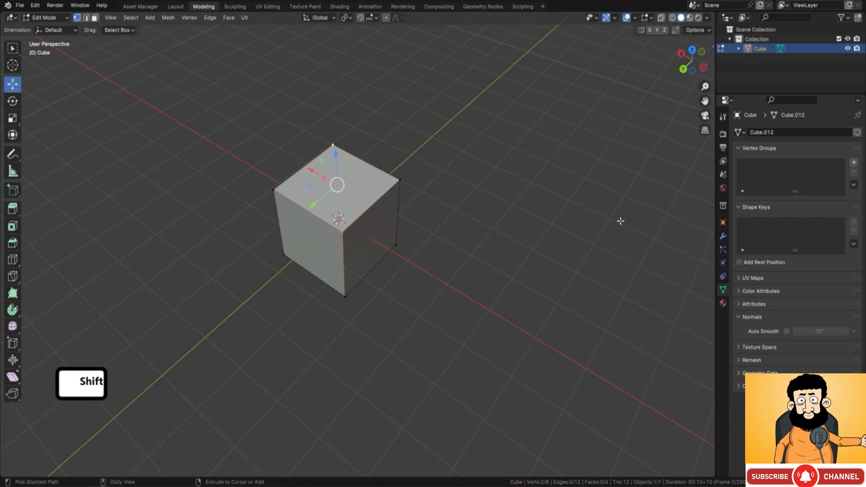
# Step: Apply a vertex bevel to the two selected corners with a width of about 0.73 m and 4 segments
pyautogui.hotkey('ctrl', 'shift', 'b')
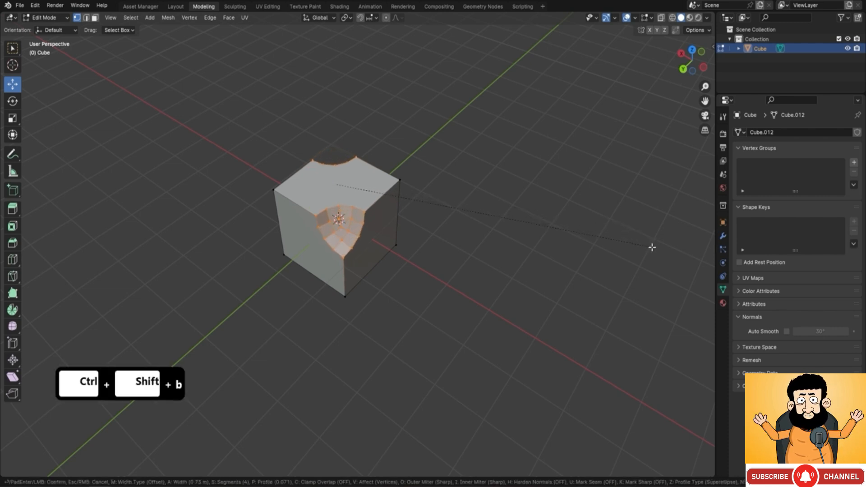
pyautogui.click(518, 254)
pyautogui.moveTo(491, 265); pyautogui.dragTo(442, 236, button='middle')
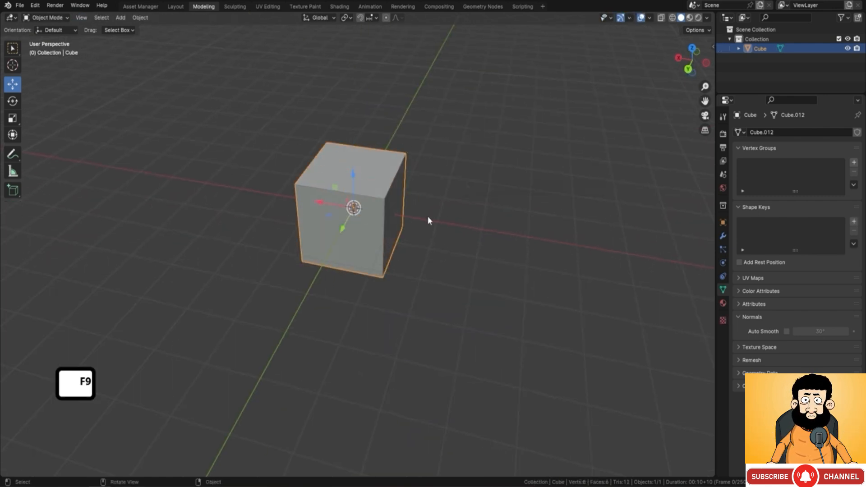
pyautogui.moveTo(429, 218); pyautogui.dragTo(454, 219, button='middle')
# Step: On a fresh cube in Edit Mode, add a single centred loop cut that divides it across the X axis
pyautogui.press('Tab')
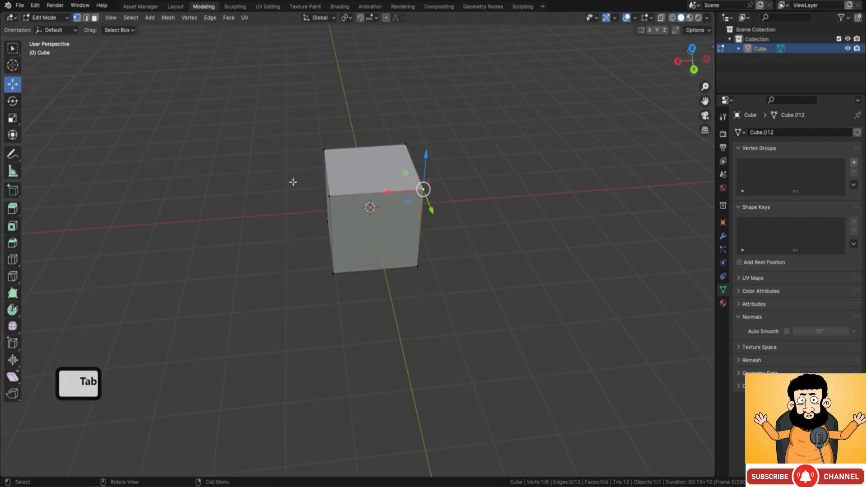
pyautogui.moveTo(292, 182); pyautogui.dragTo(388, 218, button='middle')
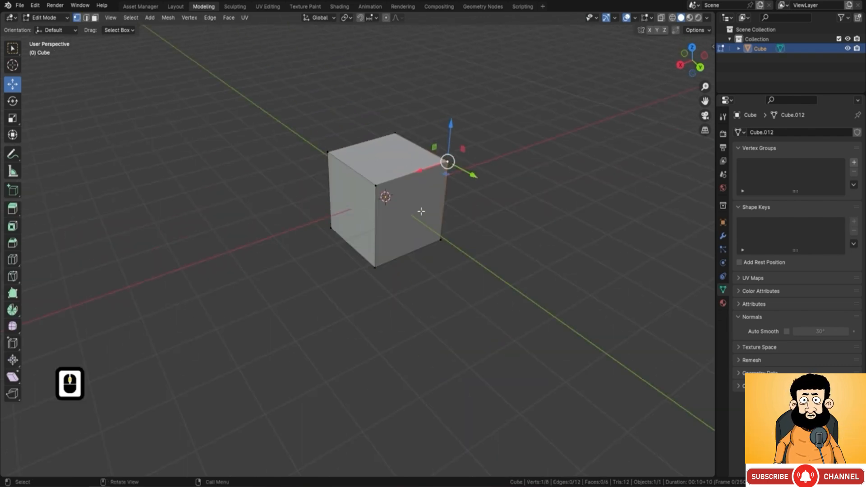
pyautogui.moveTo(421, 212); pyautogui.dragTo(377, 205, button='middle')
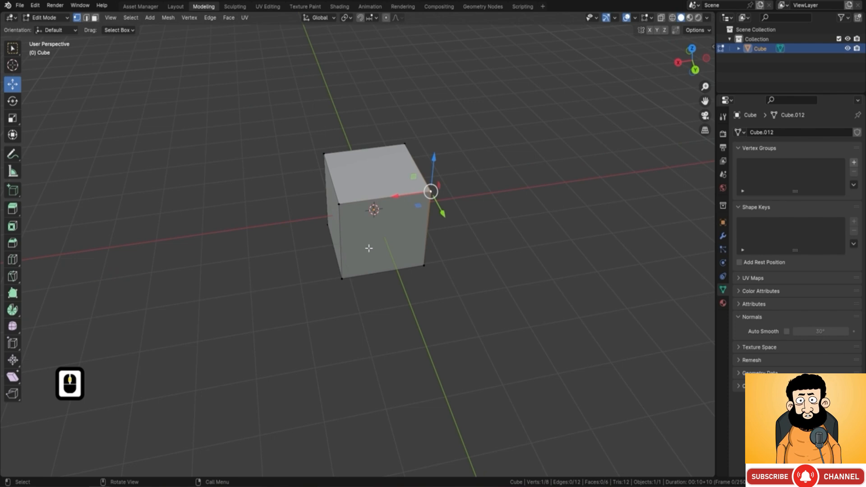
pyautogui.hotkey('ctrl', 'r')
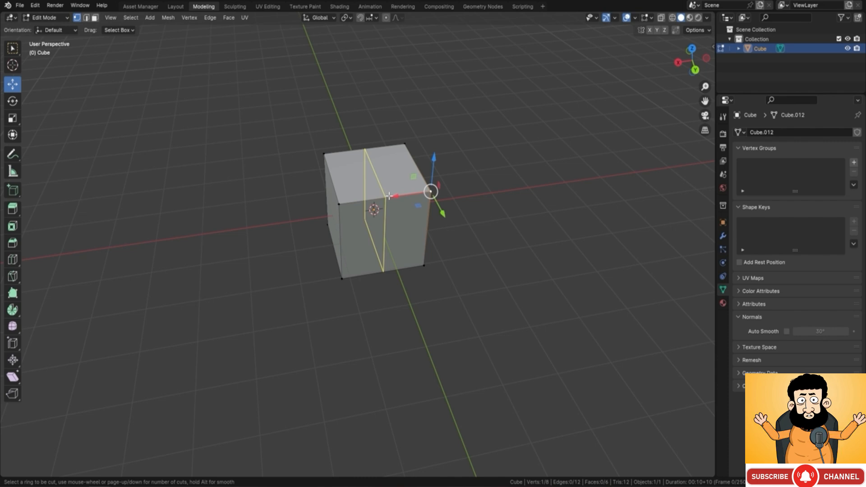
pyautogui.moveTo(389, 196); pyautogui.dragTo(365, 212)
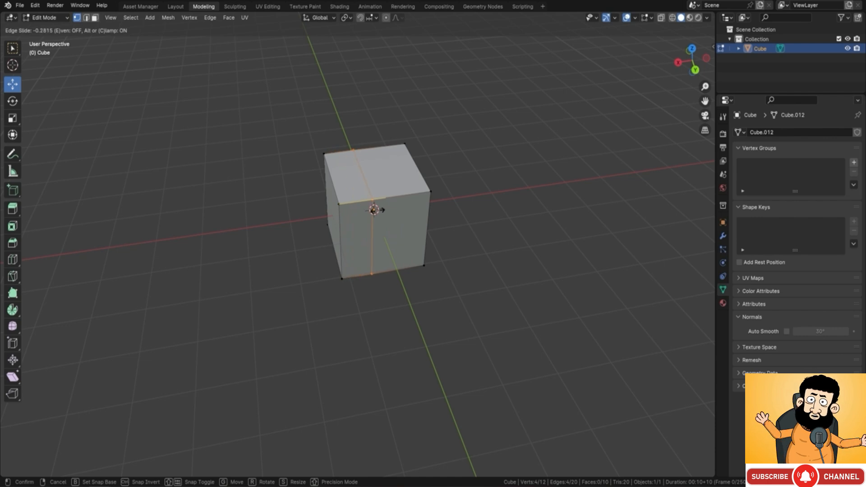
pyautogui.rightClick(391, 211)
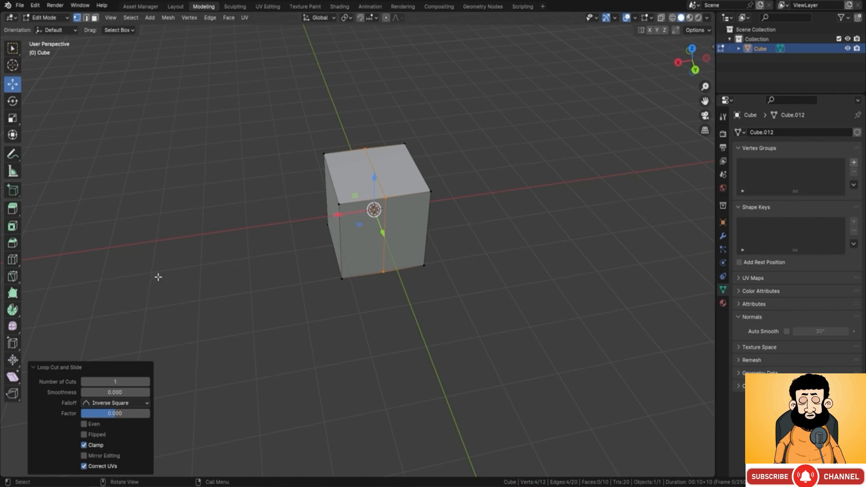
# Step: Set the loop cut to 5 cuts with a factor of -1, and undo the whole loop cut
pyautogui.click(148, 382)
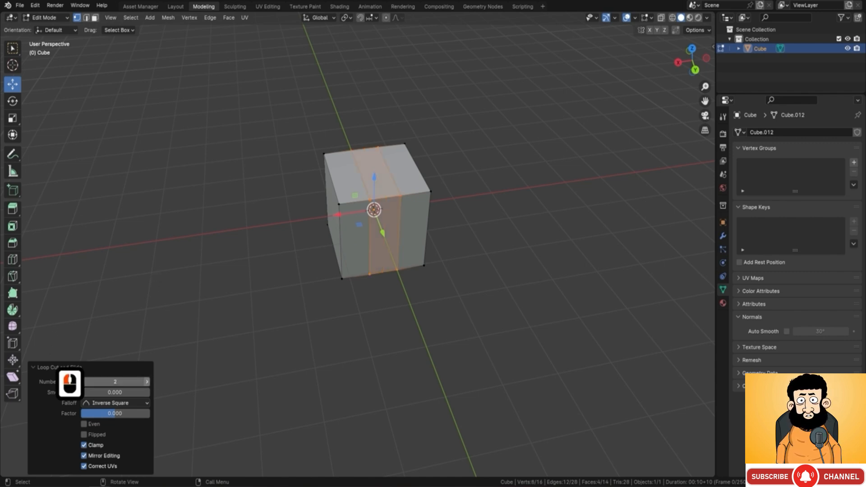
pyautogui.click(147, 383)
pyautogui.click(147, 382)
pyautogui.click(147, 382)
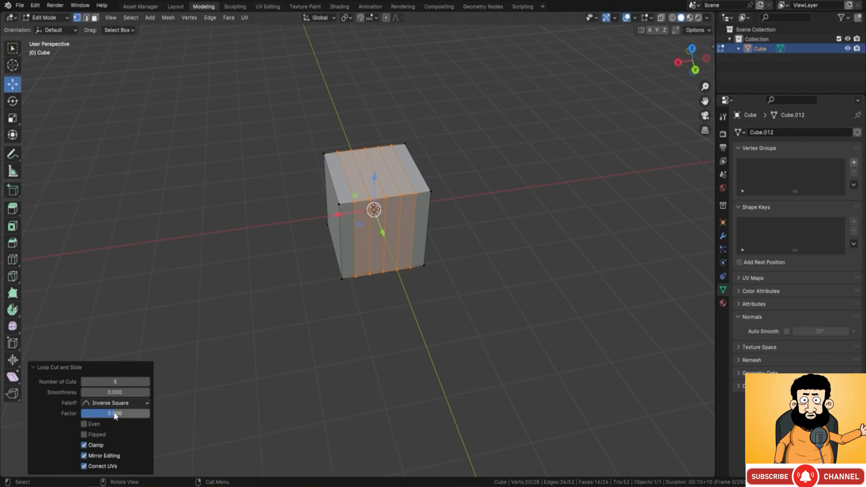
pyautogui.moveTo(115, 414); pyautogui.dragTo(82, 413)
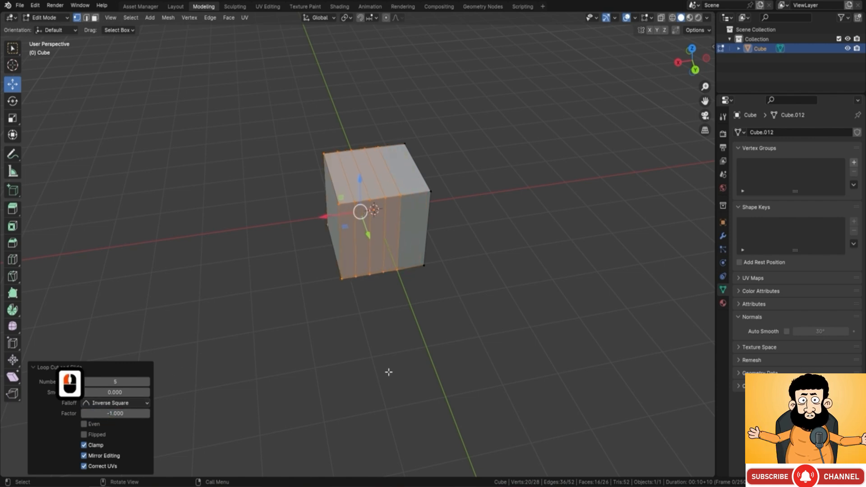
pyautogui.hotkey('ctrl', 'z')
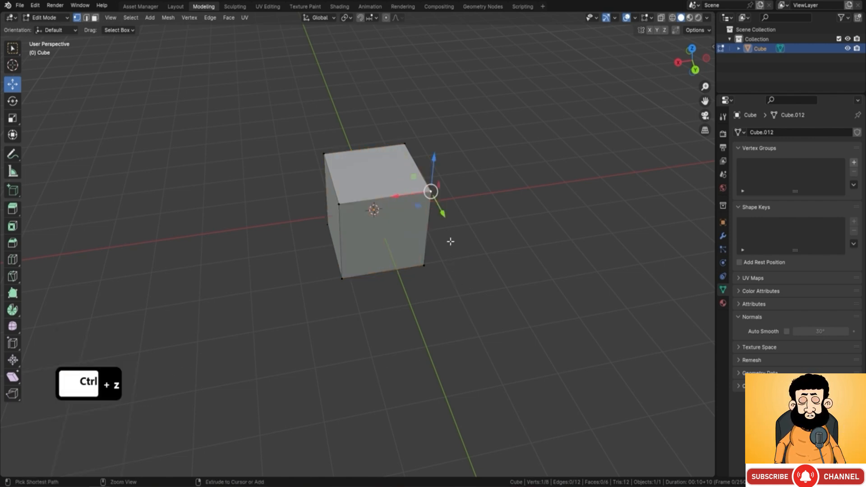
# Step: Preview a new loop cut across the X axis with varying cut counts up to 120, and cancel it
pyautogui.hotkey('ctrl', 'r')
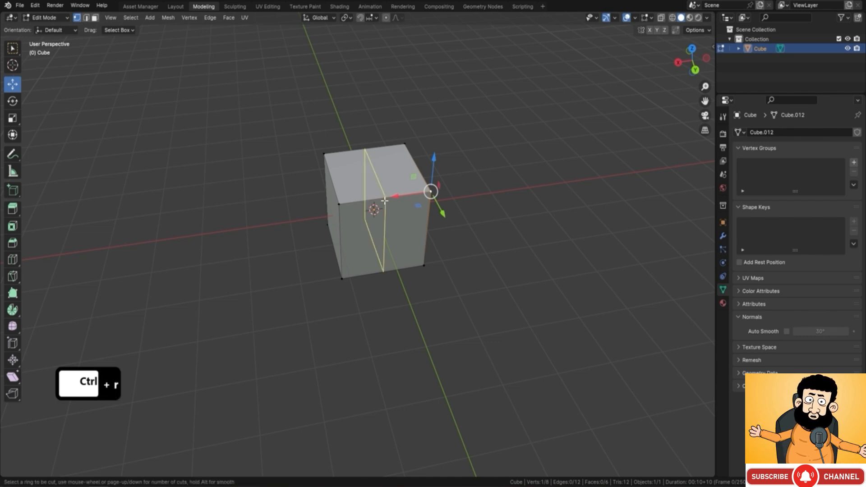
pyautogui.scroll(6, 384, 201)
pyautogui.scroll(-4, 385, 201)
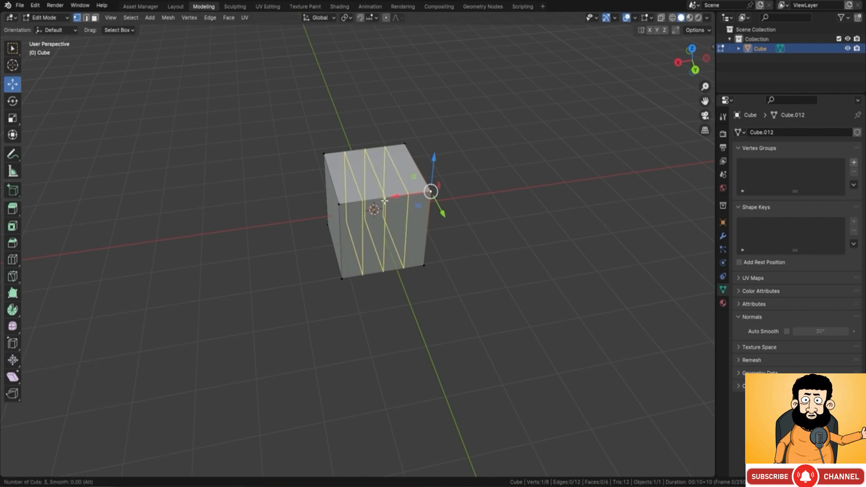
pyautogui.scroll(8, 384, 200)
pyautogui.scroll(-8, 384, 201)
pyautogui.scroll(2, 384, 200)
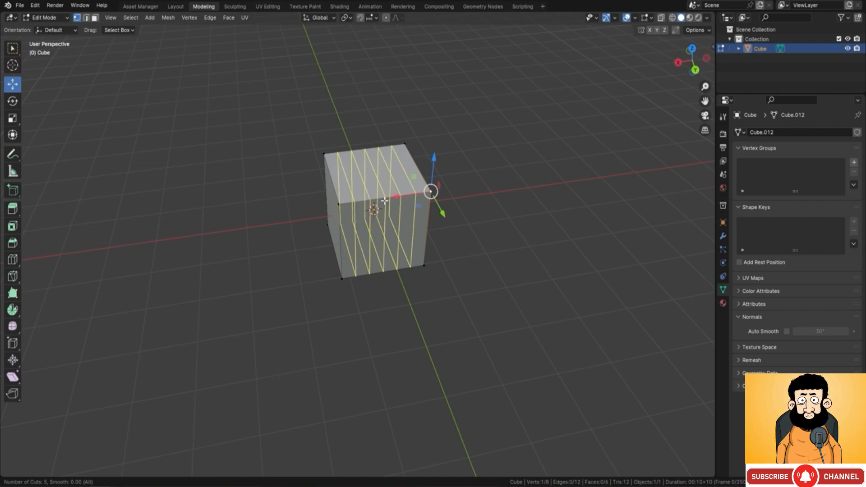
pyautogui.write('120')
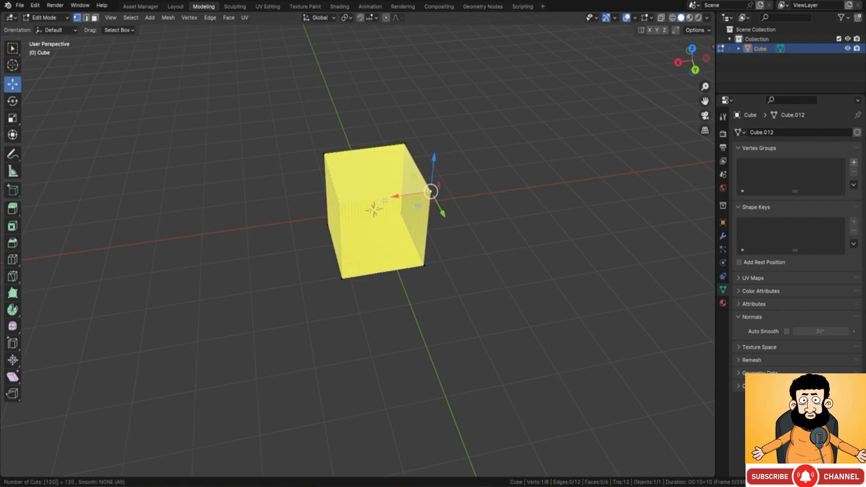
pyautogui.press('Escape')
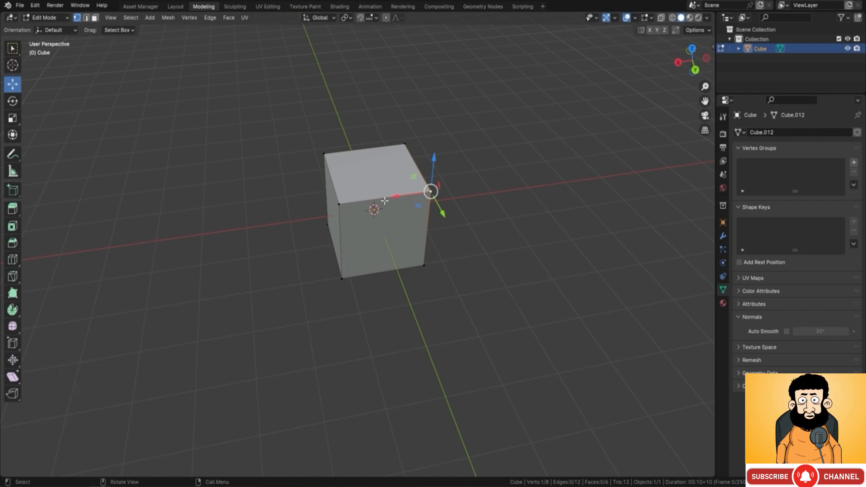
pyautogui.press('F9')
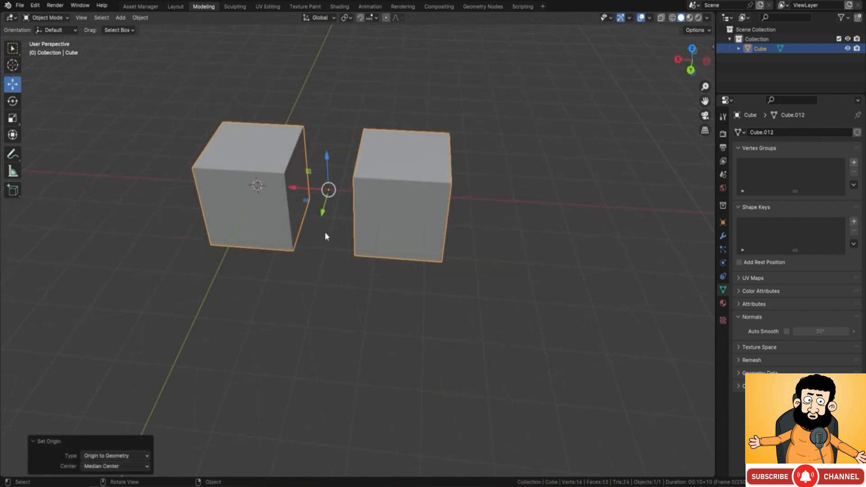
# Step: Enter Edit Mode on the object made of two separated cubes and switch to face selection
pyautogui.moveTo(283, 211); pyautogui.dragTo(290, 189, button='middle')
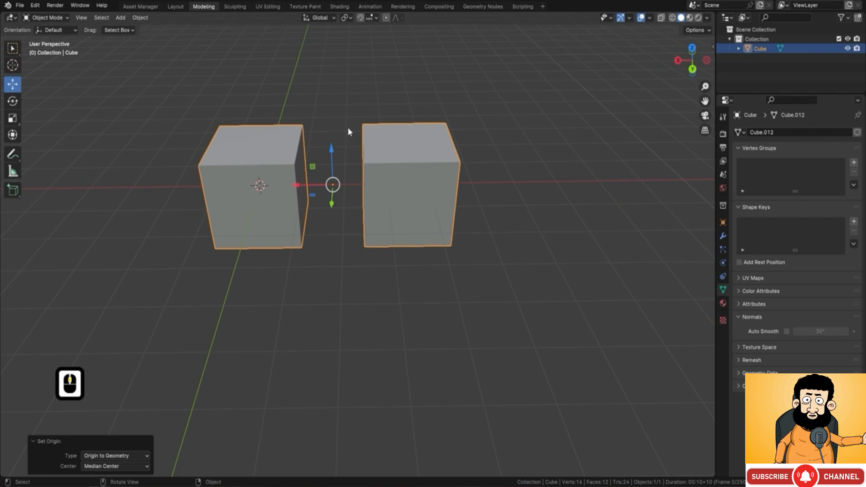
pyautogui.moveTo(384, 207); pyautogui.dragTo(282, 174, button='middle')
pyautogui.press('Tab')
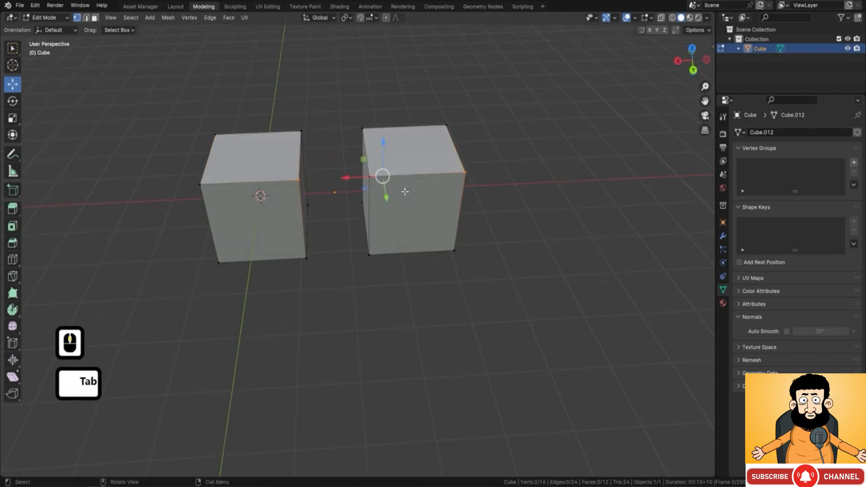
pyautogui.click(179, 70)
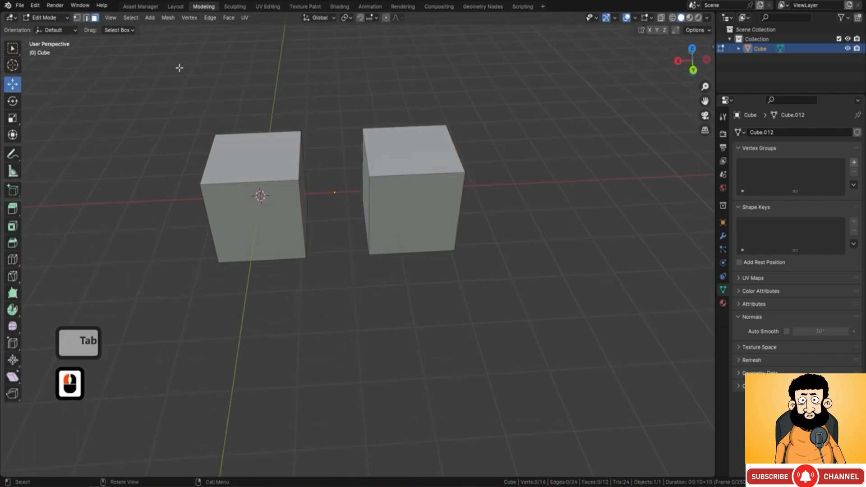
# Step: Bridge the two facing inner faces of the cubes with Bridge Faces, and undo the bridge
pyautogui.moveTo(180, 69); pyautogui.dragTo(343, 189, button='middle')
pyautogui.click(301, 168)
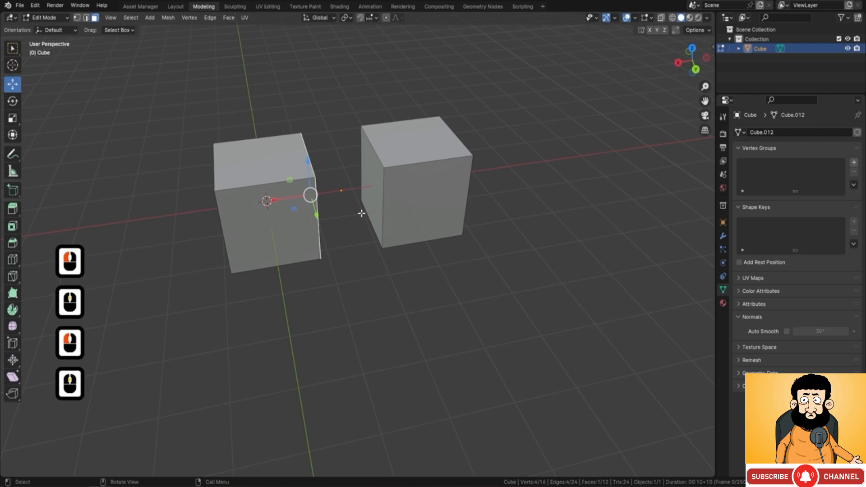
pyautogui.keyDown('shift'); pyautogui.click(376, 174); pyautogui.keyUp('shift')
pyautogui.moveTo(432, 109); pyautogui.dragTo(391, 94, button='middle')
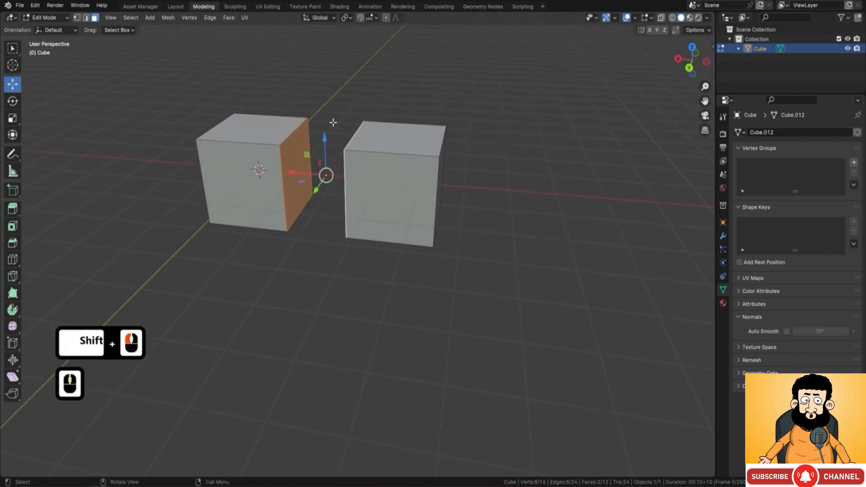
pyautogui.moveTo(295, 131); pyautogui.dragTo(279, 158, button='middle')
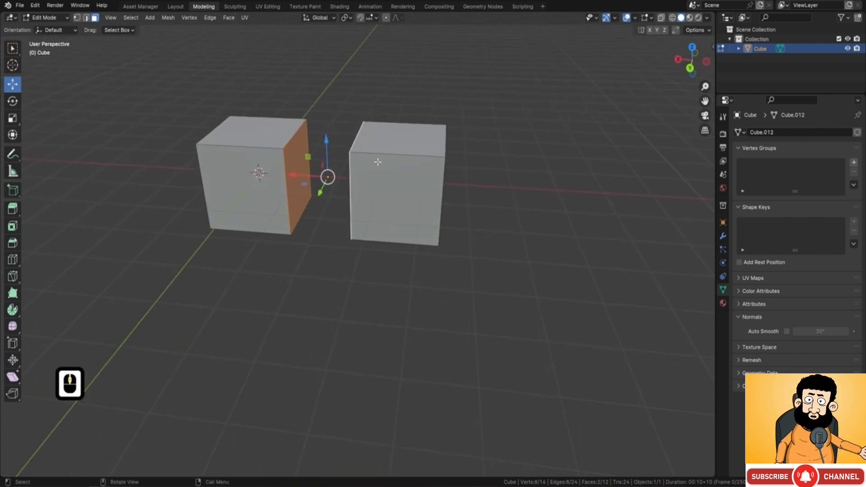
pyautogui.moveTo(363, 134); pyautogui.dragTo(373, 117, button='middle')
pyautogui.rightClick(374, 115)
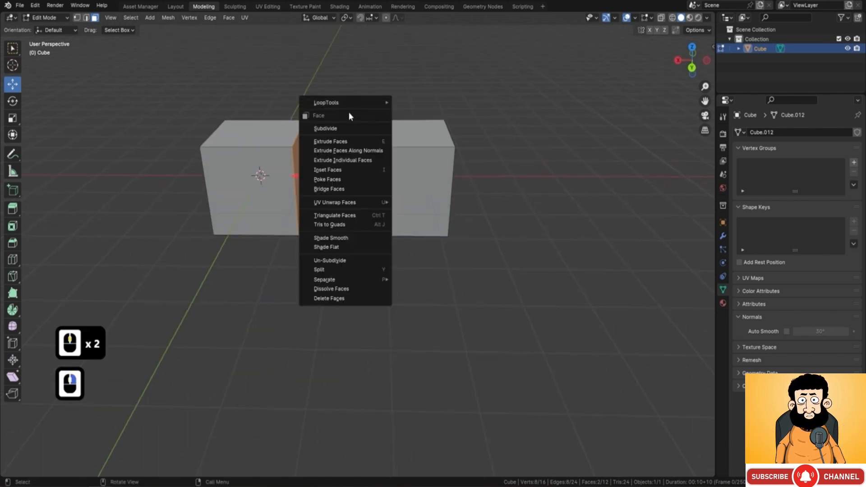
pyautogui.click(338, 190)
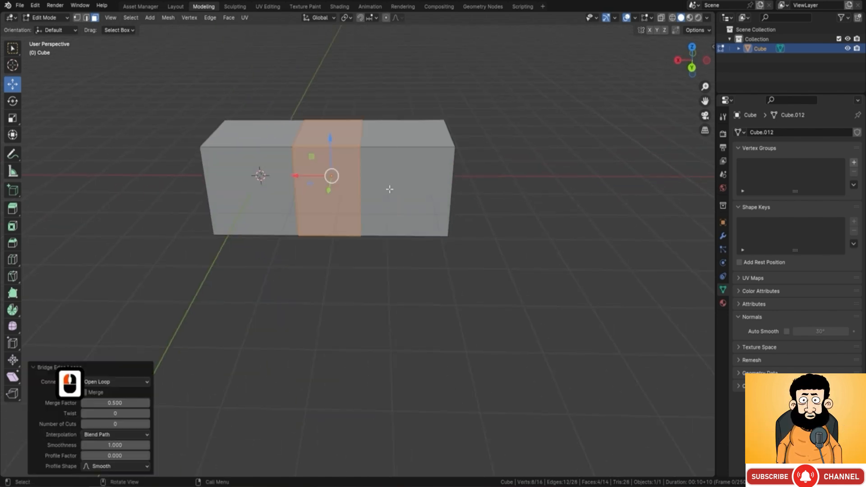
pyautogui.moveTo(425, 178)
pyautogui.mouseDown(button='middle')
pyautogui.moveTo(371, 182)
pyautogui.moveTo(437, 176)
pyautogui.mouseUp(button='middle')
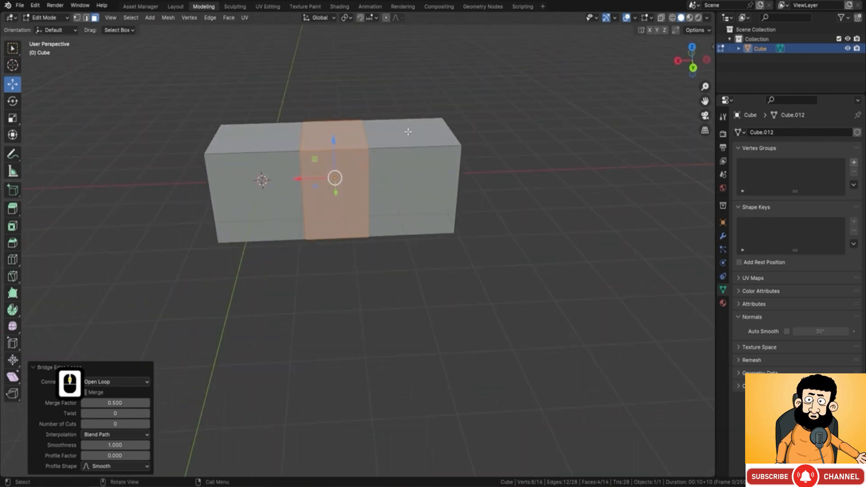
pyautogui.hotkey('ctrl', 'z')
# Step: In edge selection, fill a face between the facing rear vertical edges of the two cubes
pyautogui.moveTo(408, 132); pyautogui.dragTo(399, 147, button='middle')
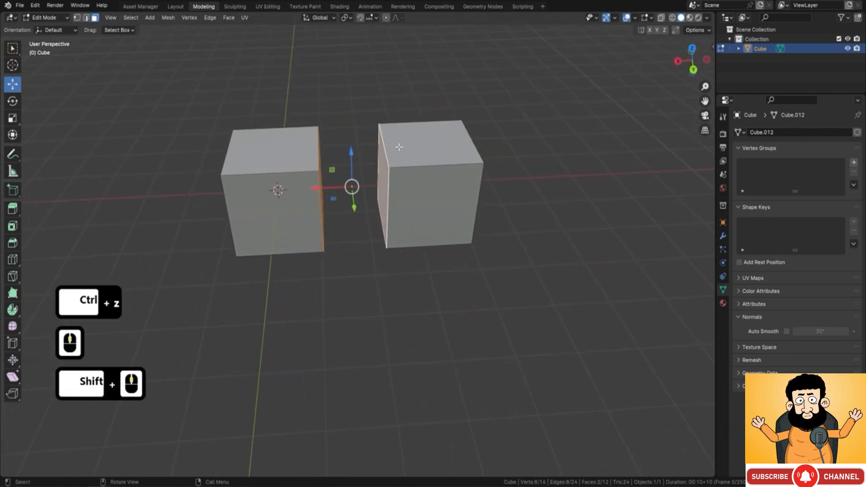
pyautogui.click(87, 21)
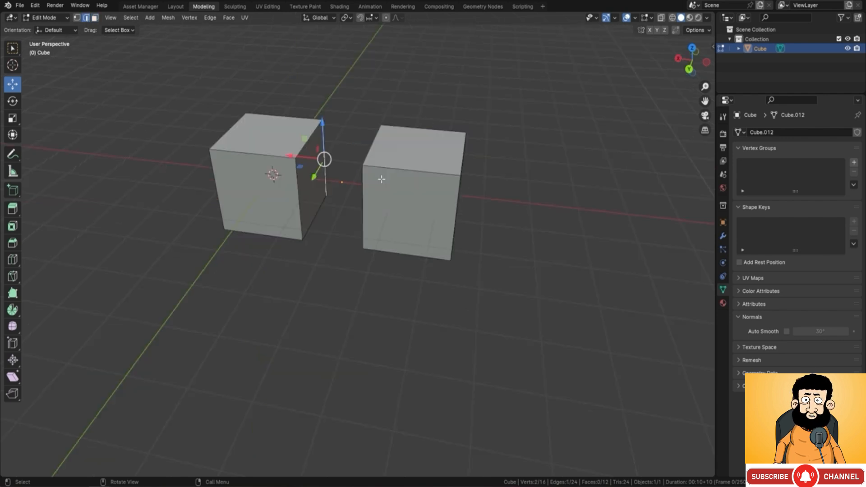
pyautogui.moveTo(337, 159); pyautogui.dragTo(375, 170, button='middle')
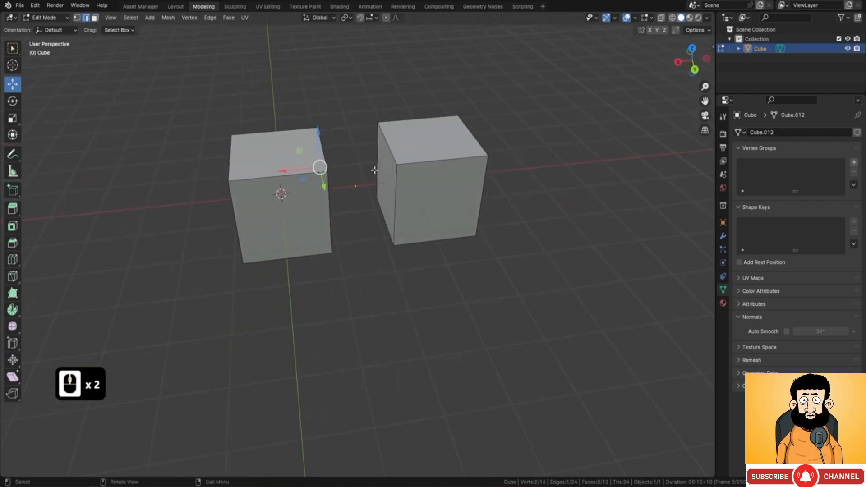
pyautogui.keyDown('shift'); pyautogui.click(381, 156); pyautogui.keyUp('shift')
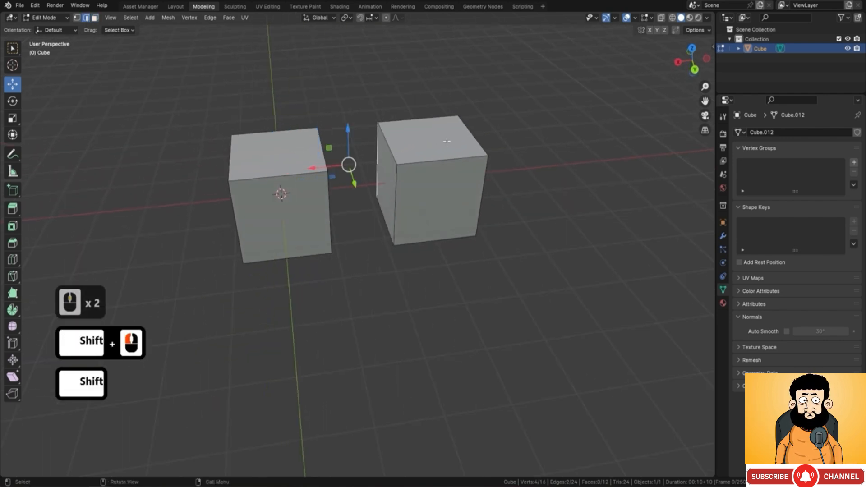
pyautogui.press('f')
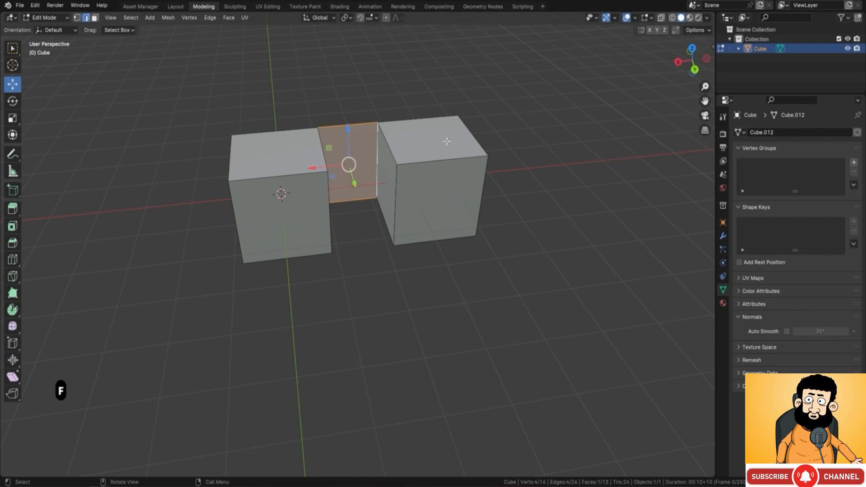
# Step: Fill a face between the facing bottom edges of the two cubes, closing the floor of the gap
pyautogui.click(380, 217)
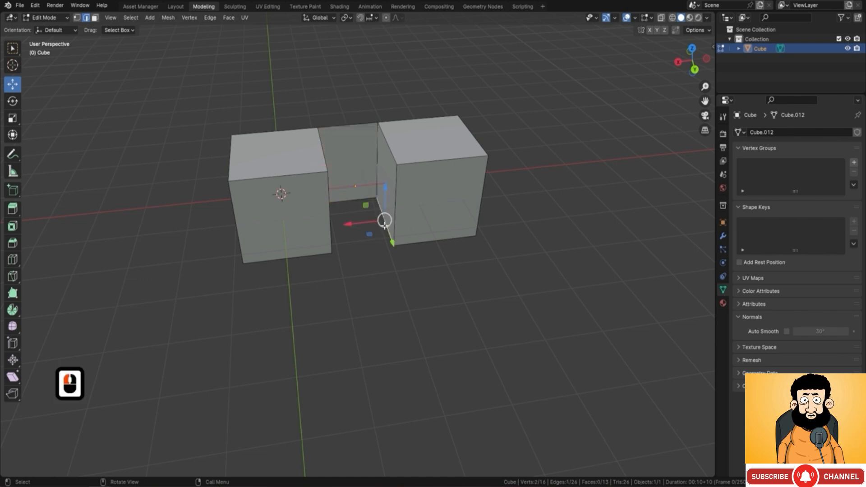
pyautogui.moveTo(381, 217); pyautogui.dragTo(370, 226, button='middle')
pyautogui.keyDown('shift'); pyautogui.click(312, 216); pyautogui.keyUp('shift')
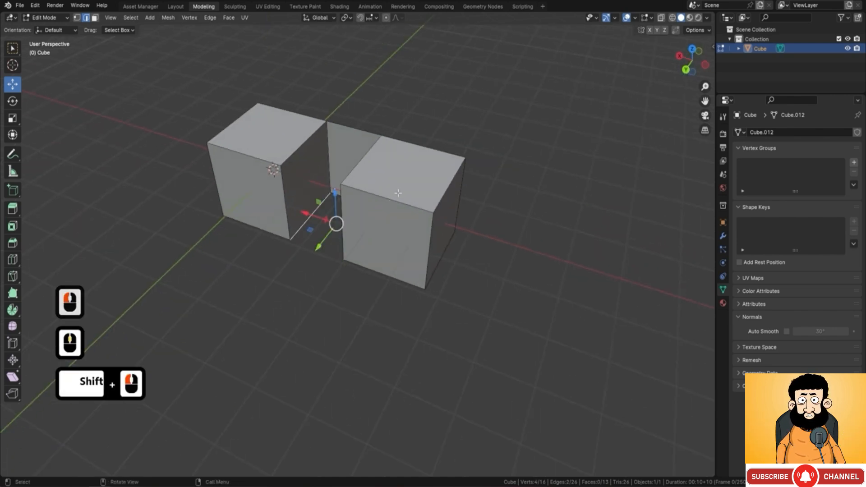
pyautogui.press('f')
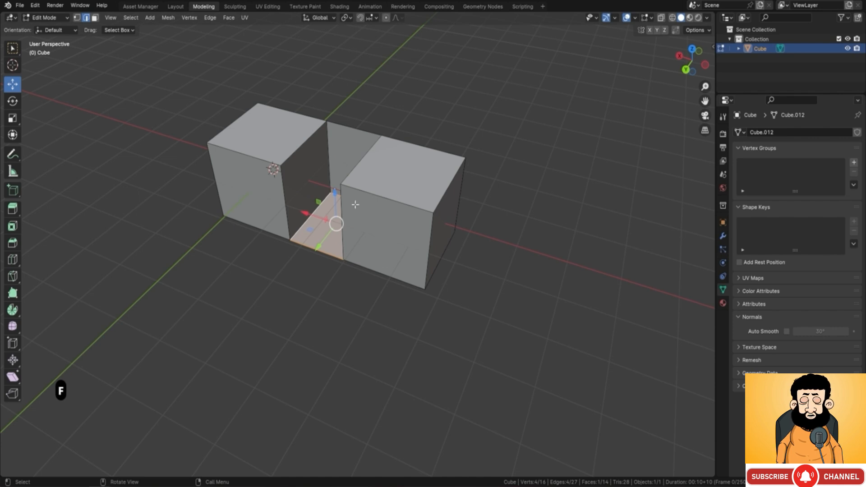
pyautogui.moveTo(355, 204); pyautogui.dragTo(475, 238, button='middle')
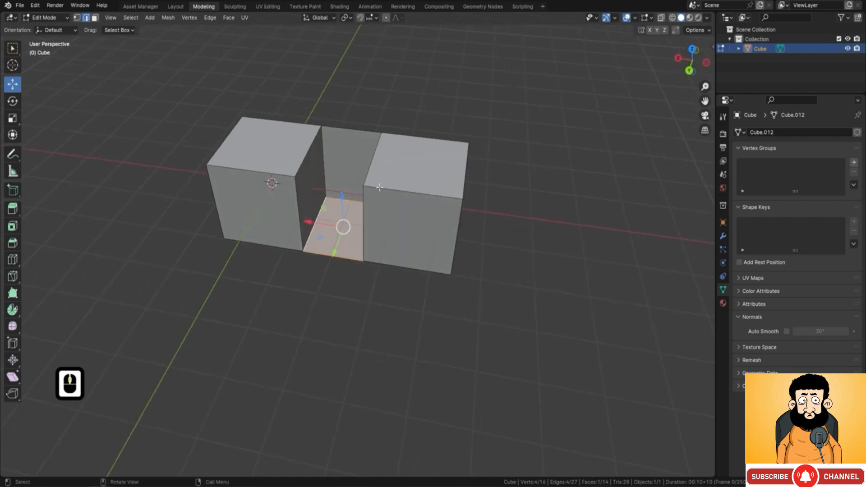
# Step: Try Bridge Edge Loops on the cubes' facing top edges together with the rear top edge that connects them
pyautogui.moveTo(380, 187); pyautogui.dragTo(404, 159, button='middle')
pyautogui.click(382, 166)
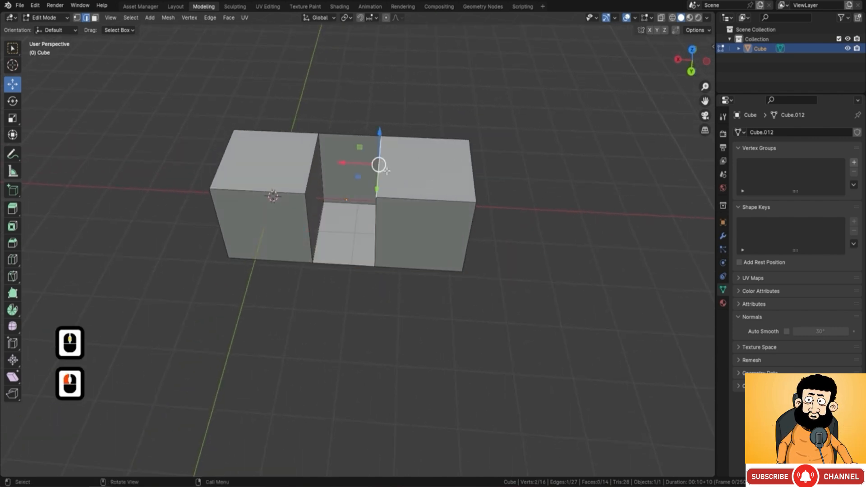
pyautogui.keyDown('shift'); pyautogui.click(315, 159); pyautogui.keyUp('shift')
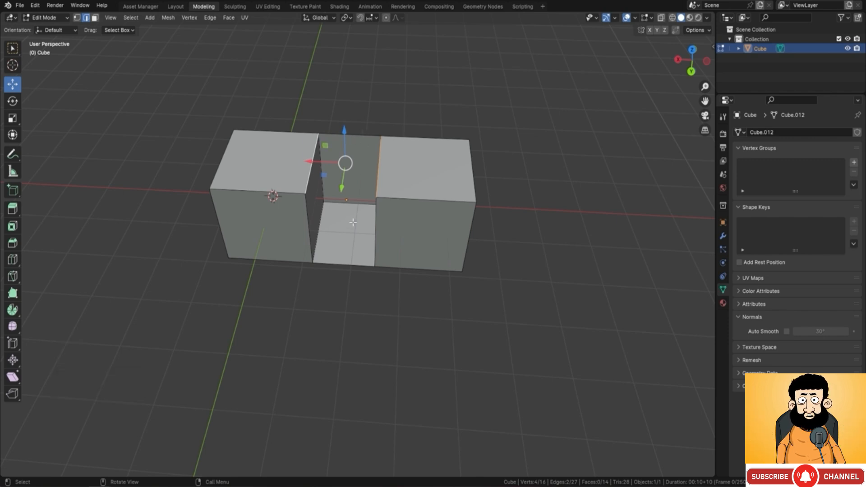
pyautogui.keyDown('shift'); pyautogui.click(321, 140); pyautogui.keyUp('shift')
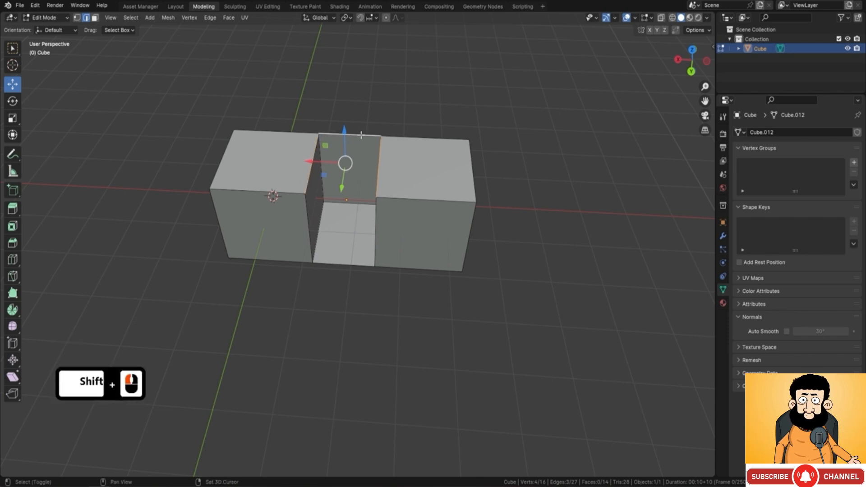
pyautogui.rightClick(367, 97)
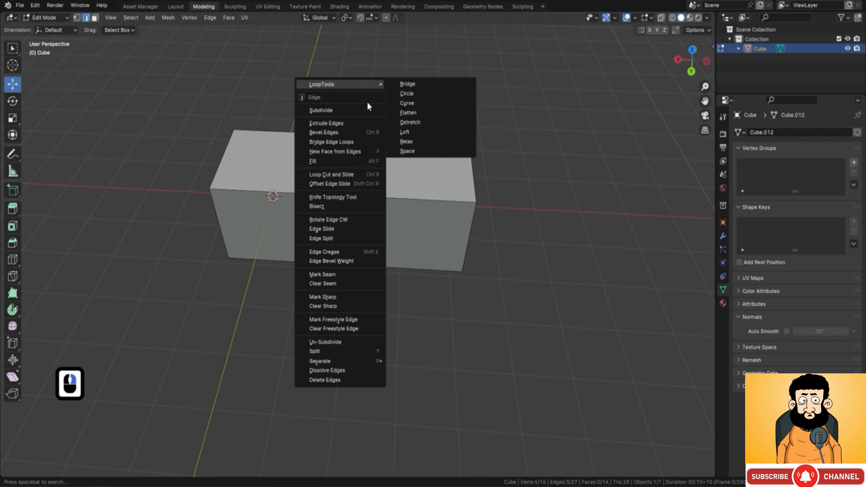
pyautogui.click(342, 142)
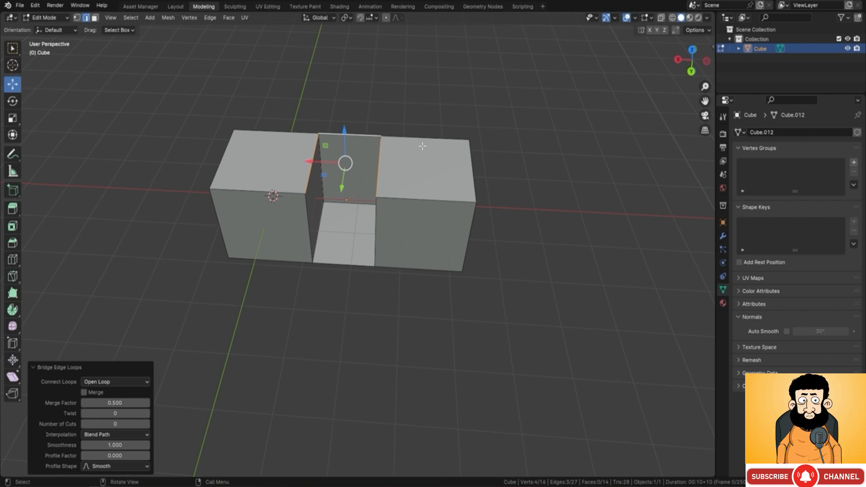
pyautogui.press('F9')
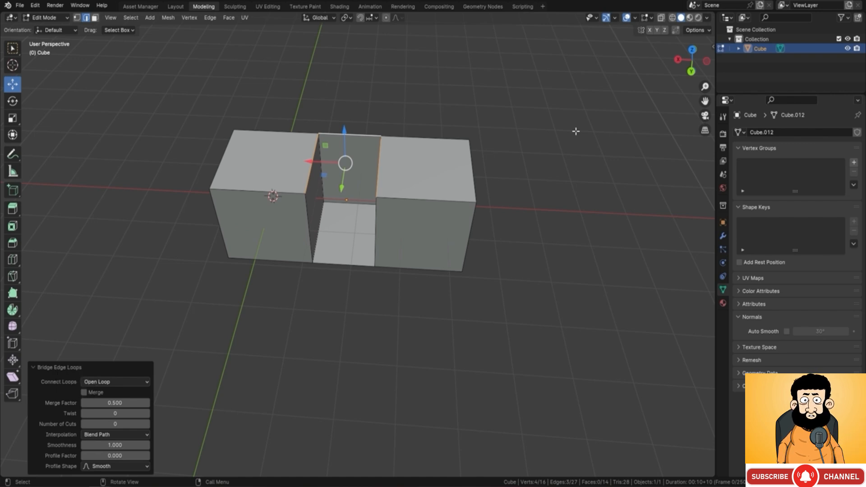
# Step: In face selection, inset the front face of the cube at the 3D cursor by about 0.47 m
pyautogui.click(99, 126)
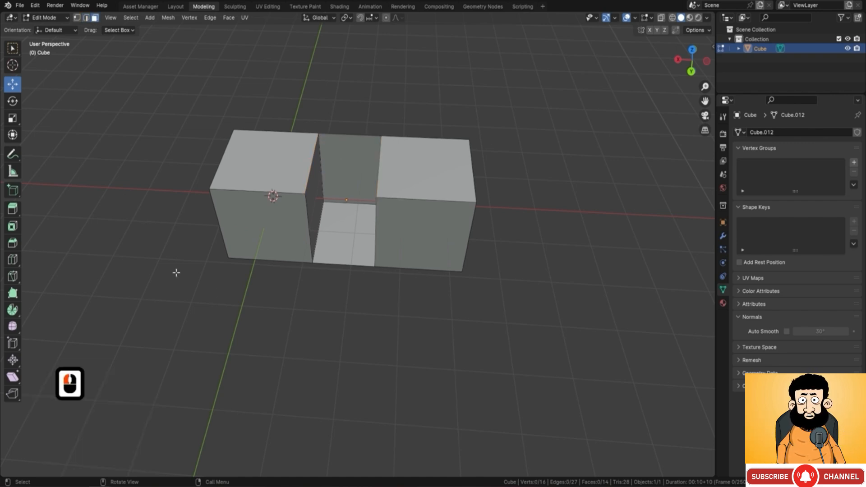
pyautogui.click(250, 218)
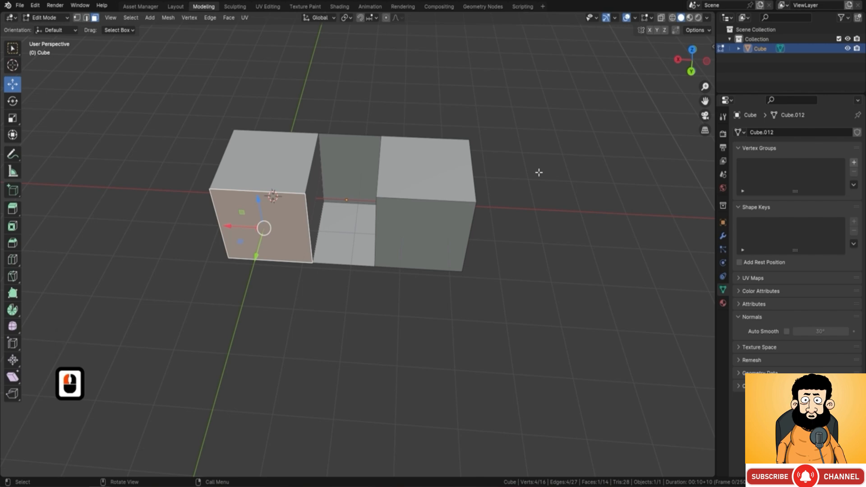
pyautogui.press('i')
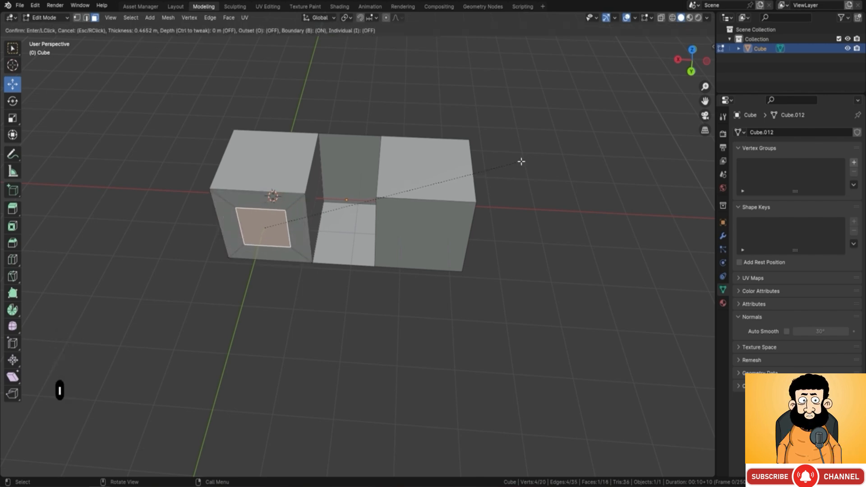
pyautogui.click(522, 162)
# Step: Extrude the inset face outward about 1.03 m and bevel its edges about 0.23 m wide with 4 segments
pyautogui.moveTo(496, 189); pyautogui.dragTo(362, 261, button='middle')
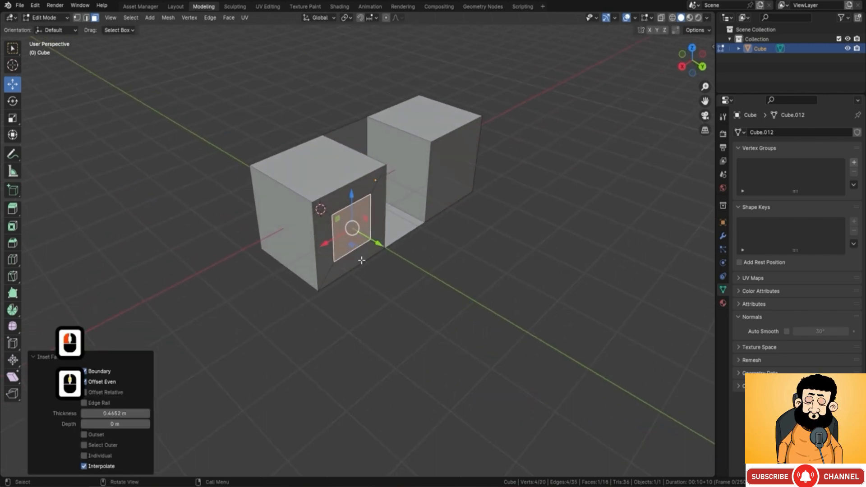
pyautogui.press('e')
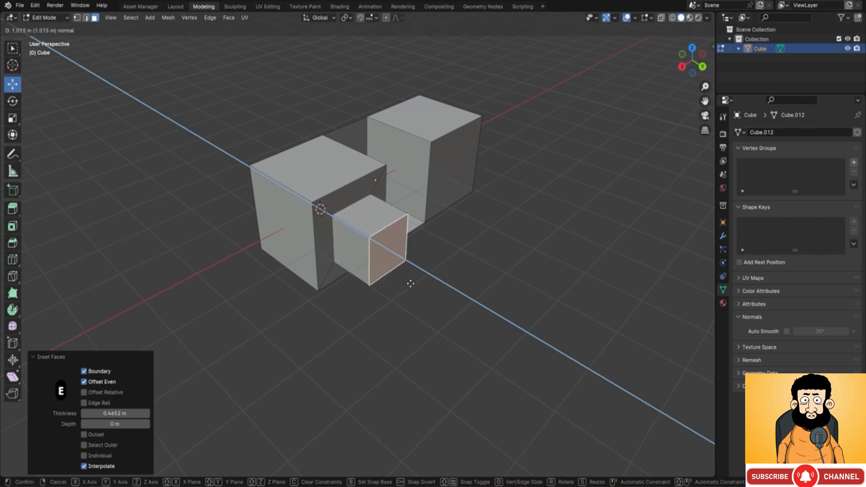
pyautogui.click(582, 284)
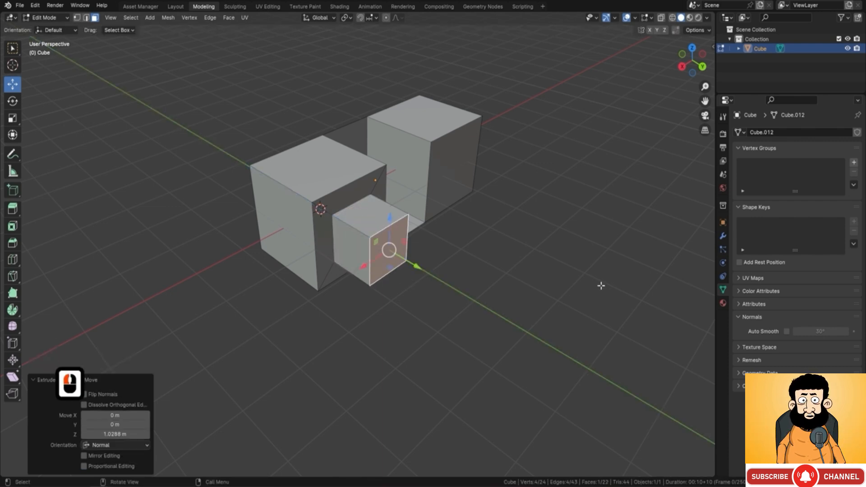
pyautogui.hotkey('ctrl', 'b')
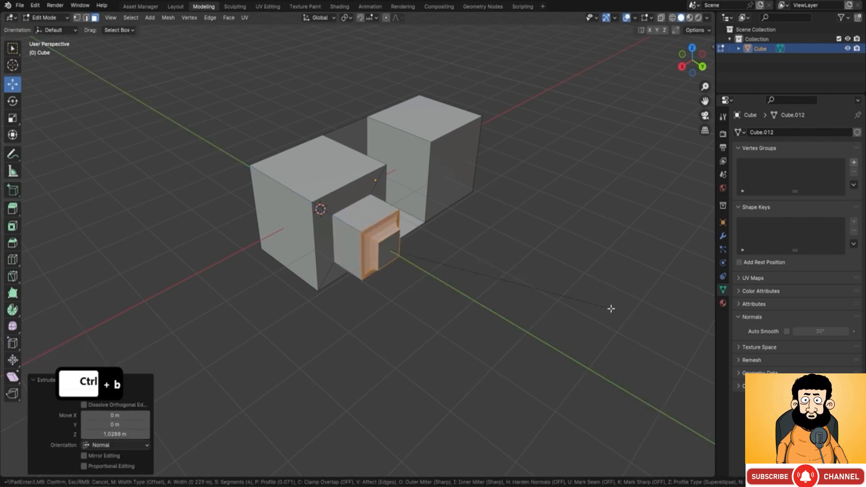
pyautogui.click(612, 306)
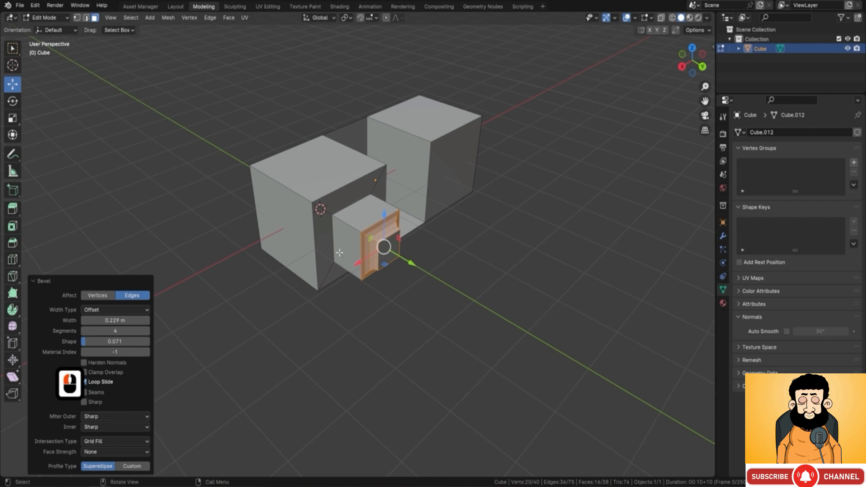
pyautogui.press('F9')
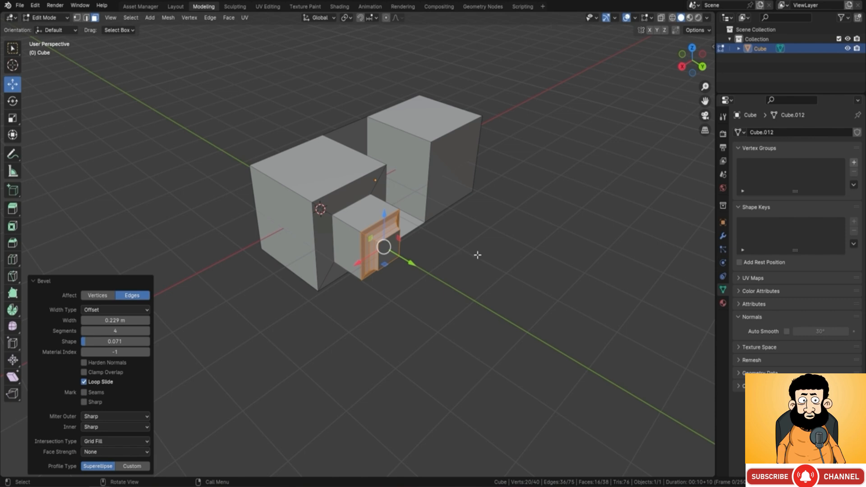
# Step: Select the other cube's top and front faces and inset them by about 0.71 m with the Individual option
pyautogui.moveTo(469, 251); pyautogui.dragTo(257, 204, button='middle')
pyautogui.keyDown('shift'); pyautogui.moveTo(342, 240); pyautogui.dragTo(290, 241, button='middle'); pyautogui.keyUp('shift')
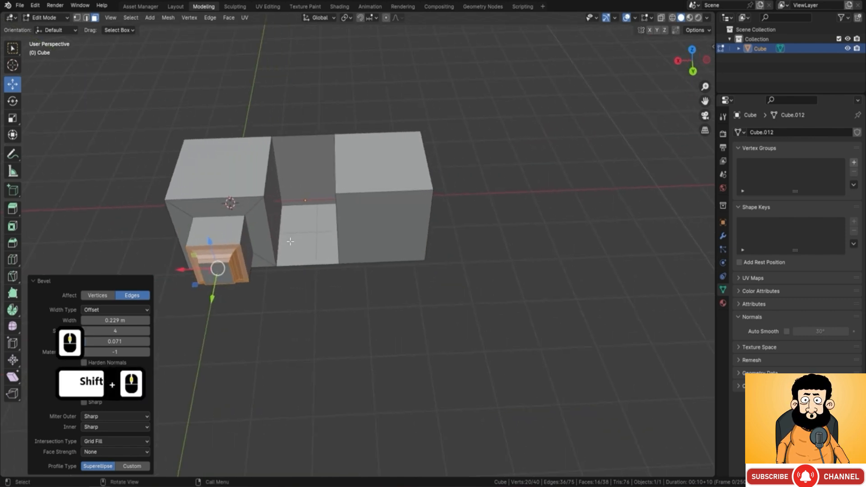
pyautogui.moveTo(340, 222); pyautogui.dragTo(383, 221, button='middle')
pyautogui.click(413, 173)
pyautogui.keyDown('shift'); pyautogui.click(419, 194); pyautogui.keyUp('shift')
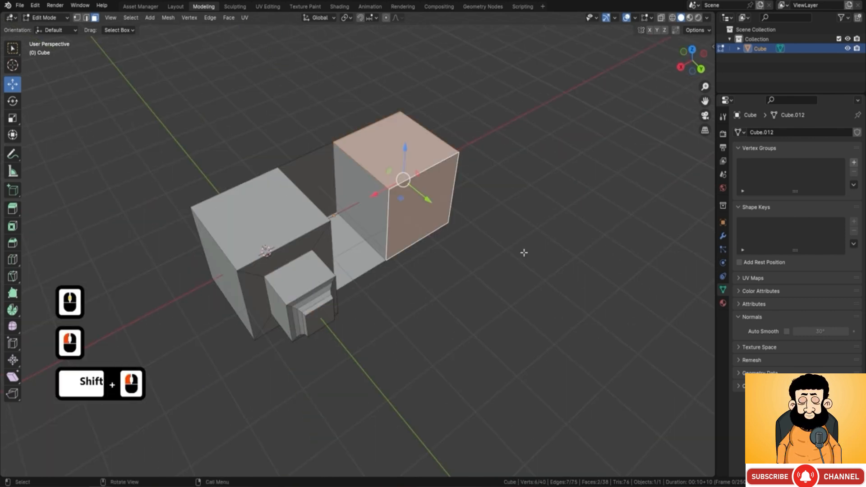
pyautogui.press('i')
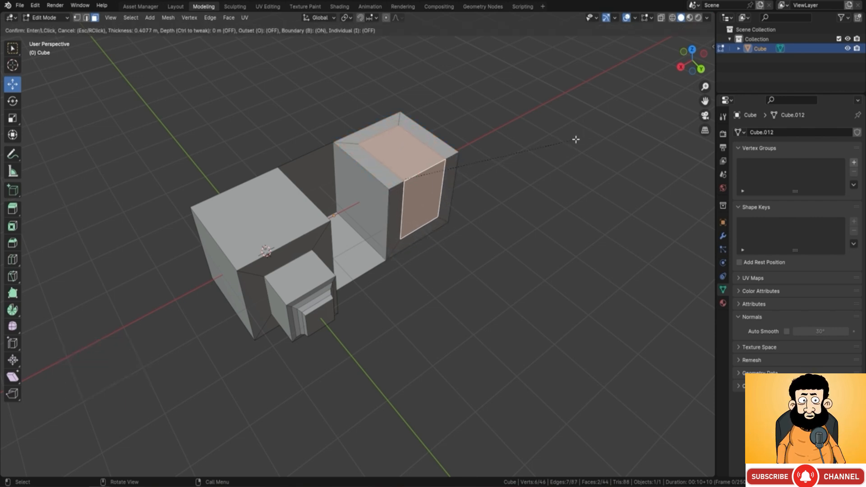
pyautogui.rightClick(576, 139)
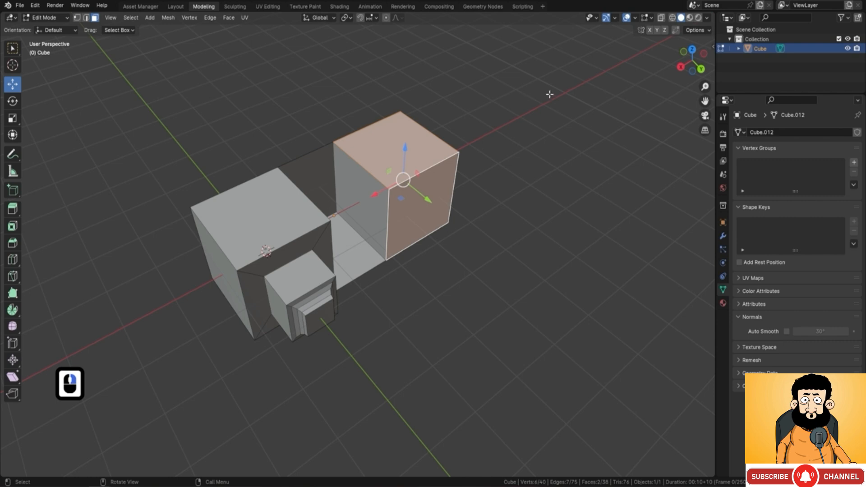
pyautogui.press('i')
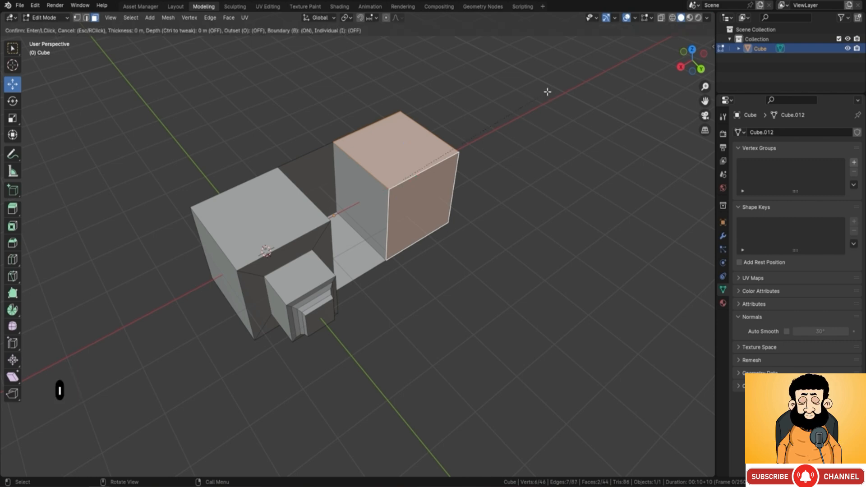
pyautogui.press('i')
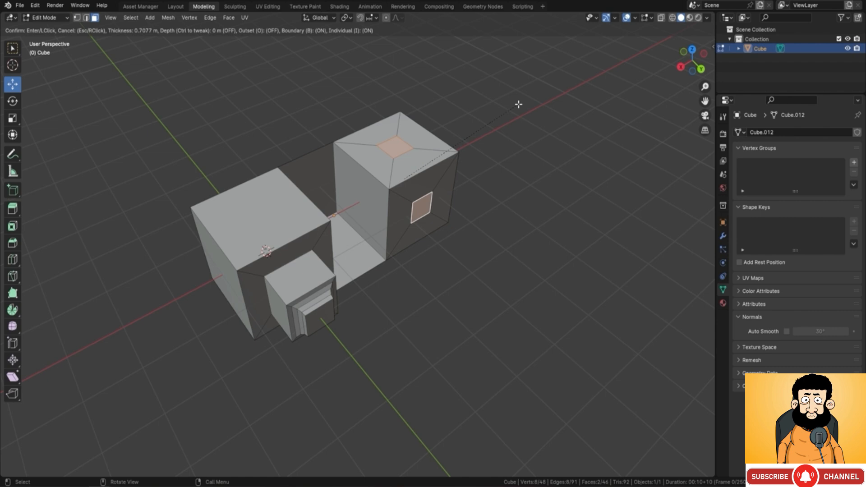
pyautogui.click(519, 104)
pyautogui.moveTo(625, 212); pyautogui.dragTo(561, 189, button='middle')
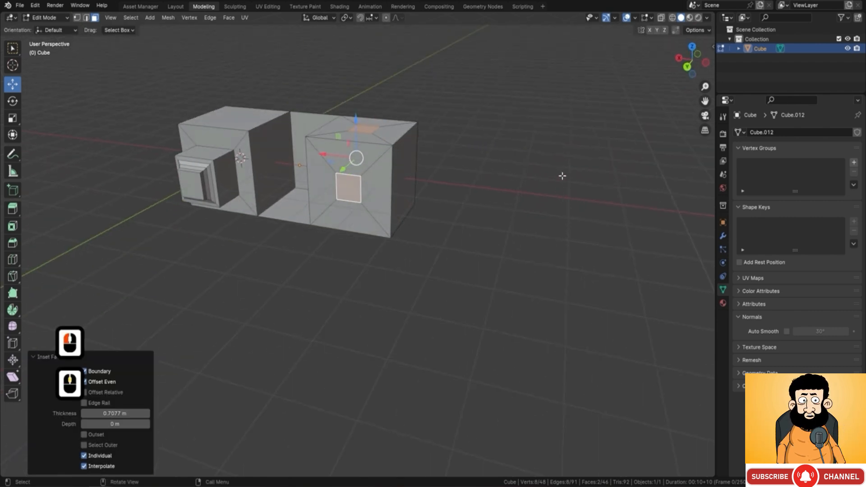
pyautogui.press('F9')
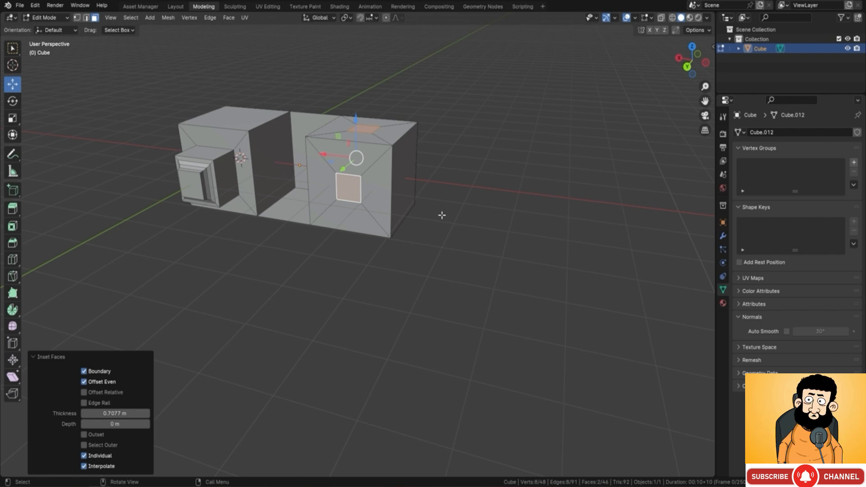
# Step: Return to Object Mode and apply Shade Auto Smooth with a 30° angle to the object
pyautogui.moveTo(301, 217); pyautogui.dragTo(347, 215, button='middle')
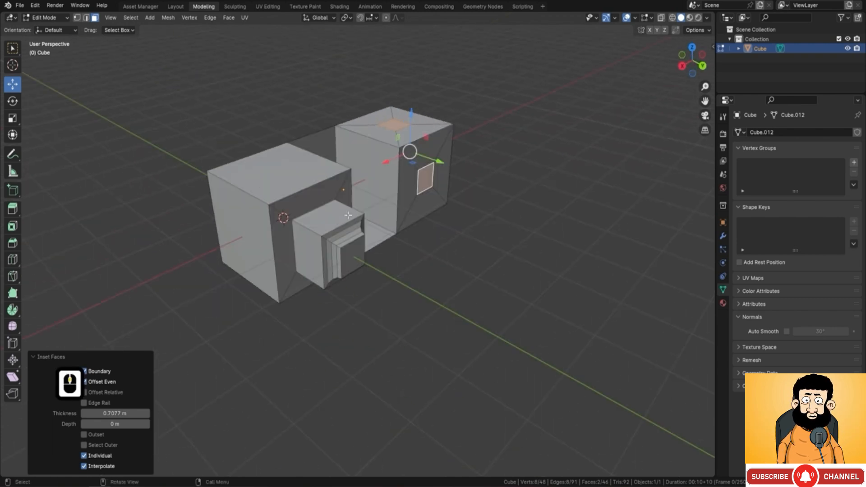
pyautogui.press('Tab')
pyautogui.keyDown('shift'); pyautogui.moveTo(398, 232); pyautogui.dragTo(414, 228, button='middle'); pyautogui.keyUp('shift')
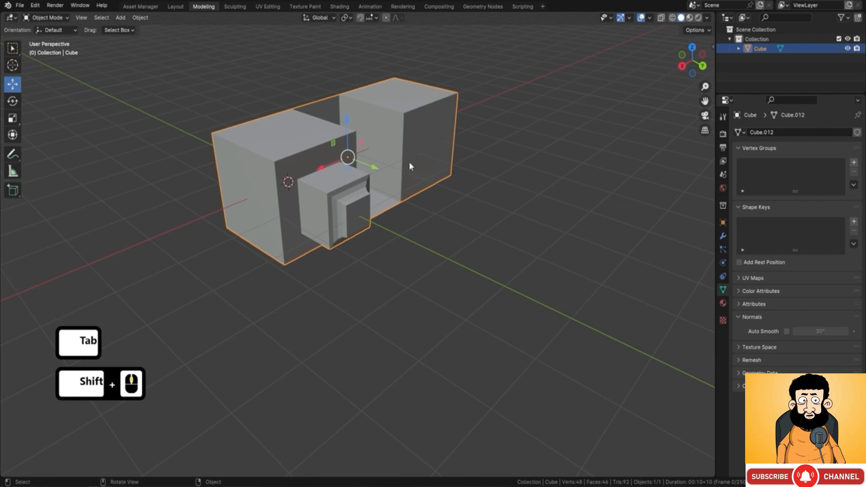
pyautogui.moveTo(409, 162); pyautogui.dragTo(387, 219, button='middle')
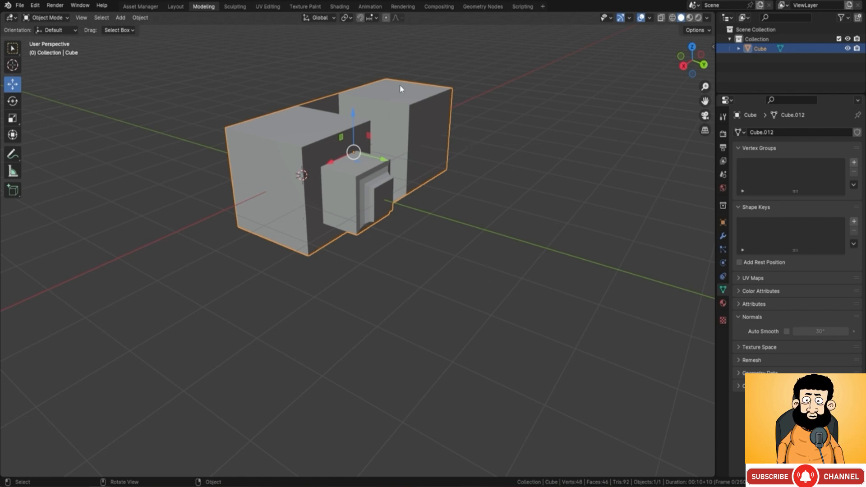
pyautogui.rightClick(447, 145)
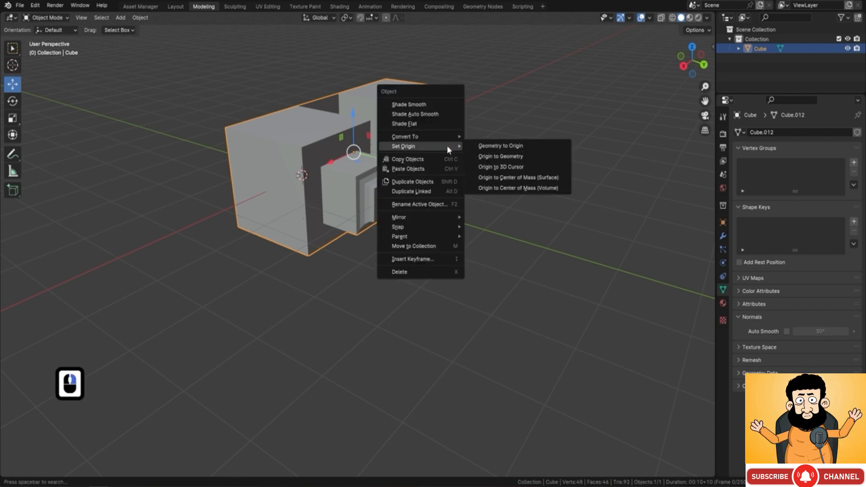
pyautogui.click(431, 114)
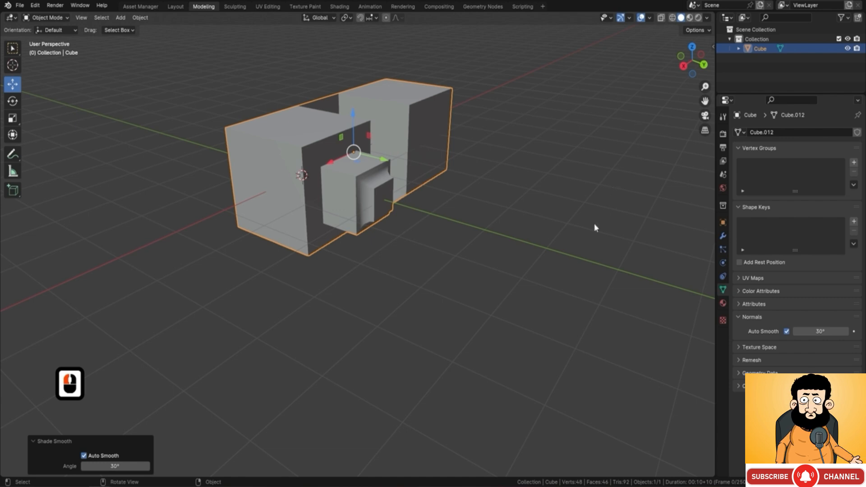
pyautogui.moveTo(454, 198); pyautogui.dragTo(464, 181, button='middle')
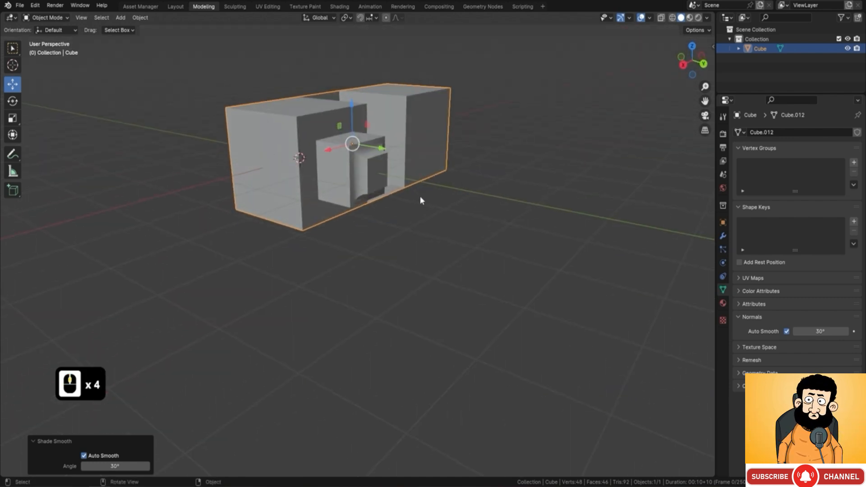
# Step: Apply Shade Flat to the object, and switch it to Shade Smooth to compare the shading
pyautogui.rightClick(456, 131)
pyautogui.click(429, 137)
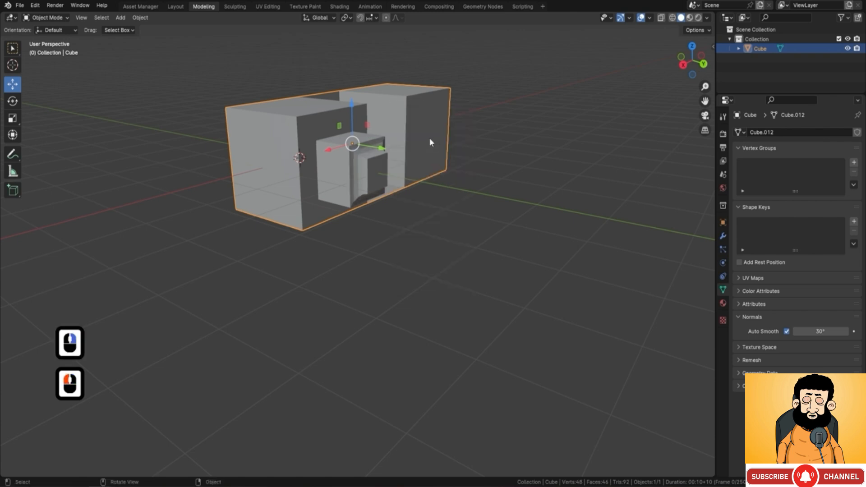
pyautogui.rightClick(486, 163)
pyautogui.click(465, 143)
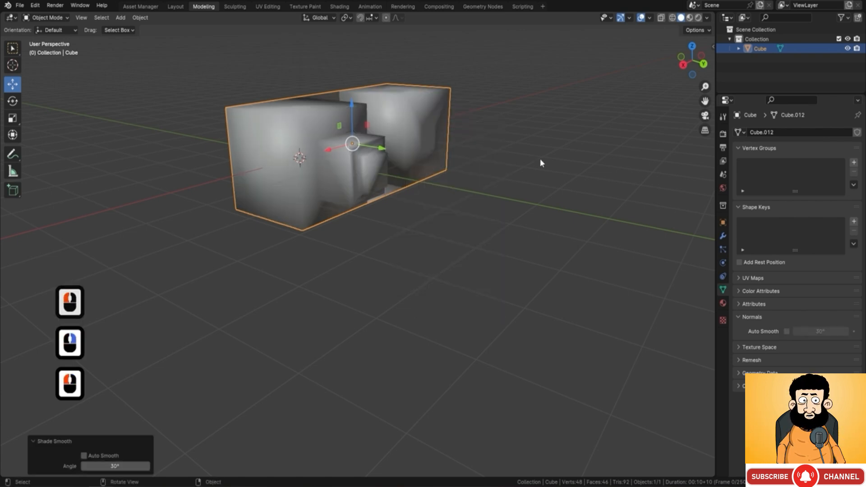
# Step: Set the object's shading back to Shade Auto Smooth at 30°
pyautogui.rightClick(469, 133)
pyautogui.click(447, 143)
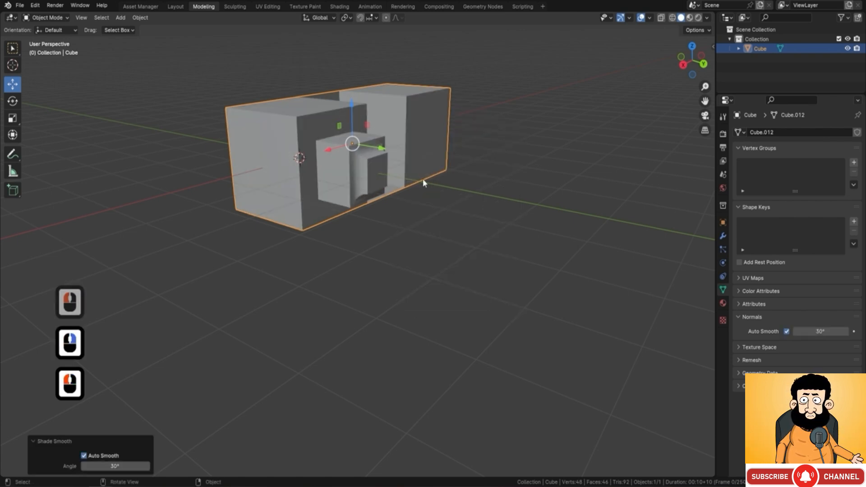
pyautogui.moveTo(470, 206); pyautogui.dragTo(391, 194, button='middle')
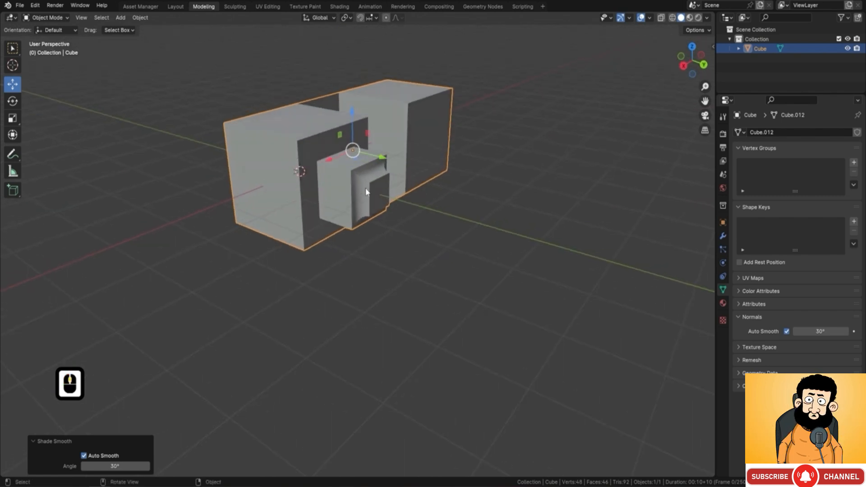
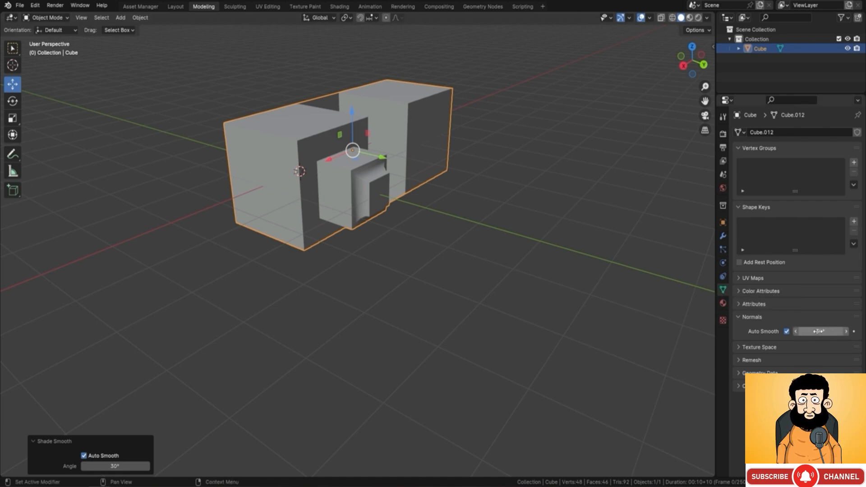
# Step: Raise the object's Auto Smooth angle to about 79.8° to compare the shading, and reset it to 30°
pyautogui.moveTo(807, 333)
pyautogui.mouseDown()
pyautogui.moveTo(863, 332)
pyautogui.moveTo(805, 312)
pyautogui.mouseUp()
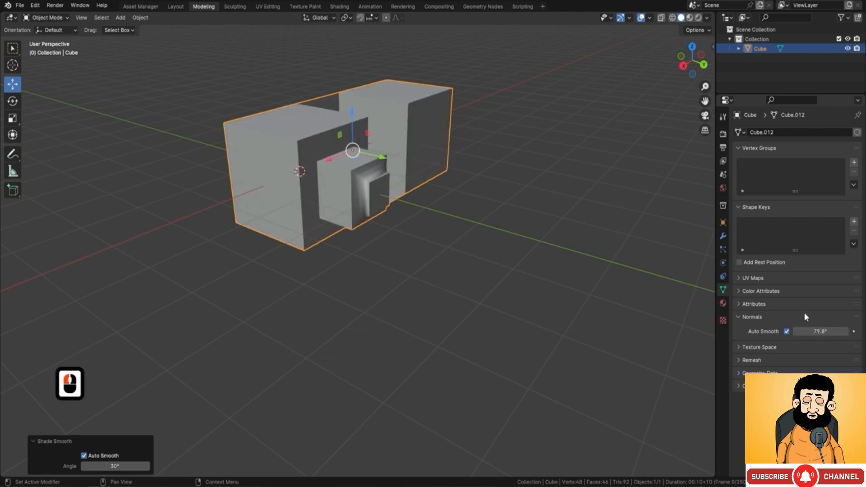
pyautogui.click(812, 332)
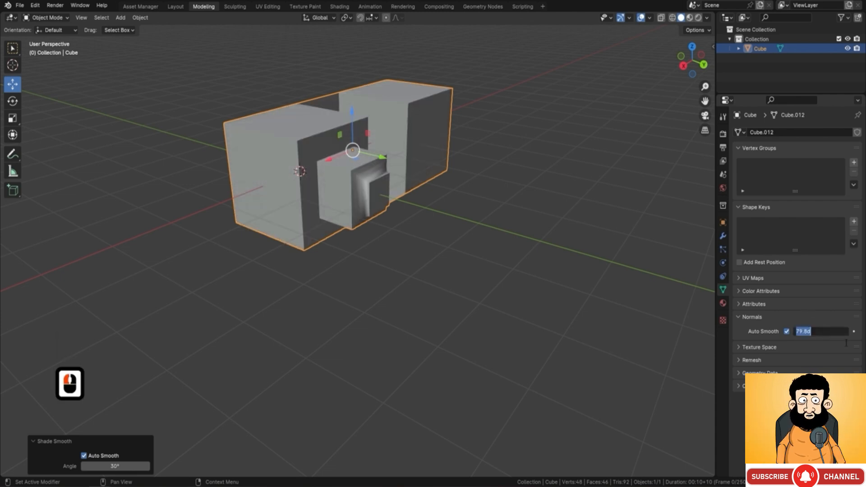
pyautogui.write('30')
pyautogui.press('Return')
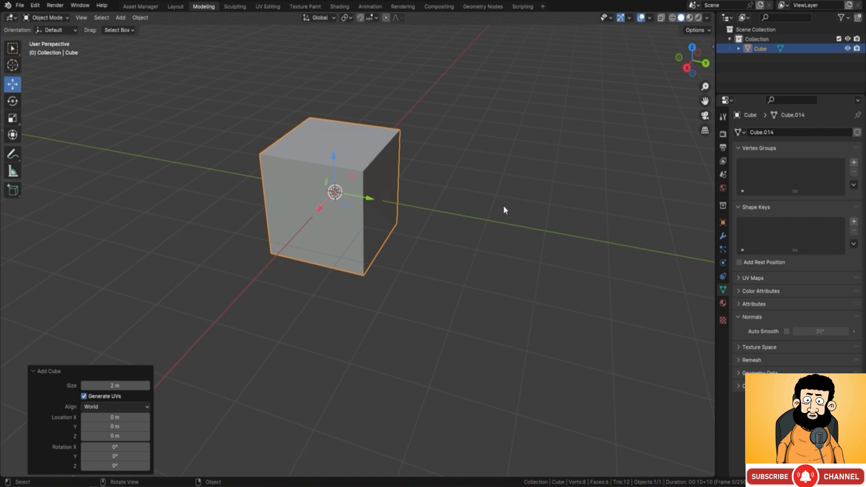
# Step: Duplicate the cube and move the copy about 5.5 m along the Y axis
pyautogui.scroll(-3, 348, 192)
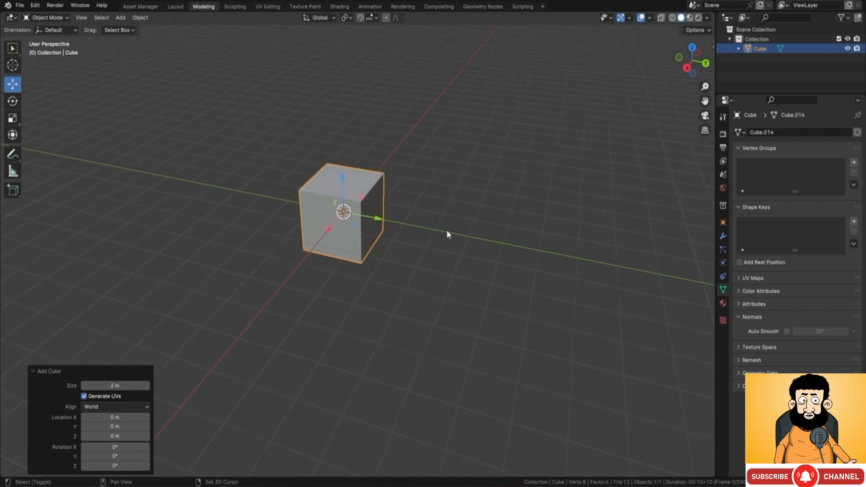
pyautogui.keyDown('shift'); pyautogui.moveTo(447, 230); pyautogui.dragTo(270, 132, button='middle'); pyautogui.keyUp('shift')
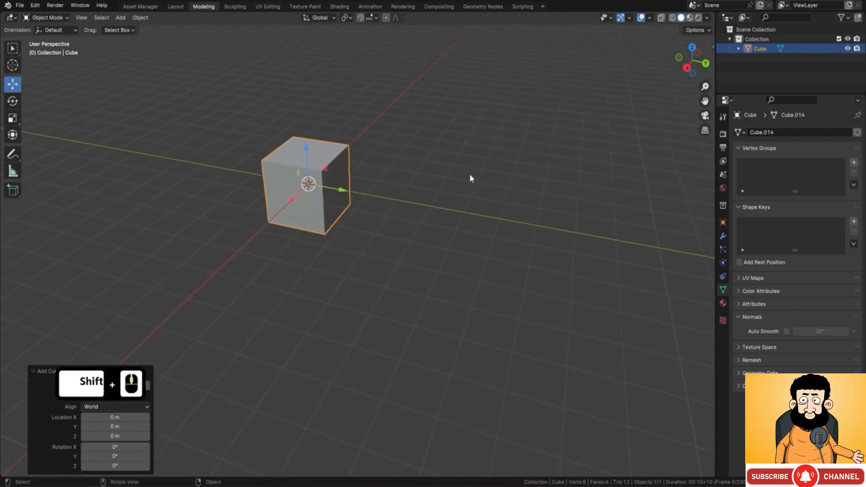
pyautogui.moveTo(470, 176); pyautogui.dragTo(423, 163, button='middle')
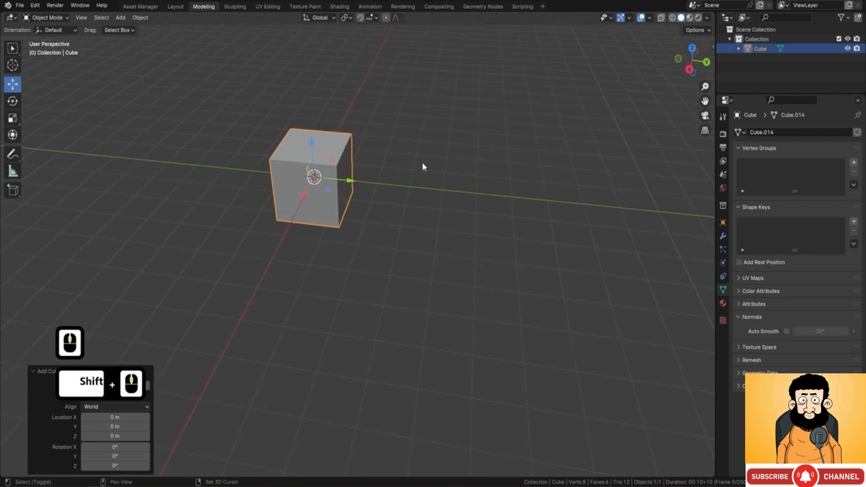
pyautogui.hotkey('shift', 'd')
pyautogui.press('y')
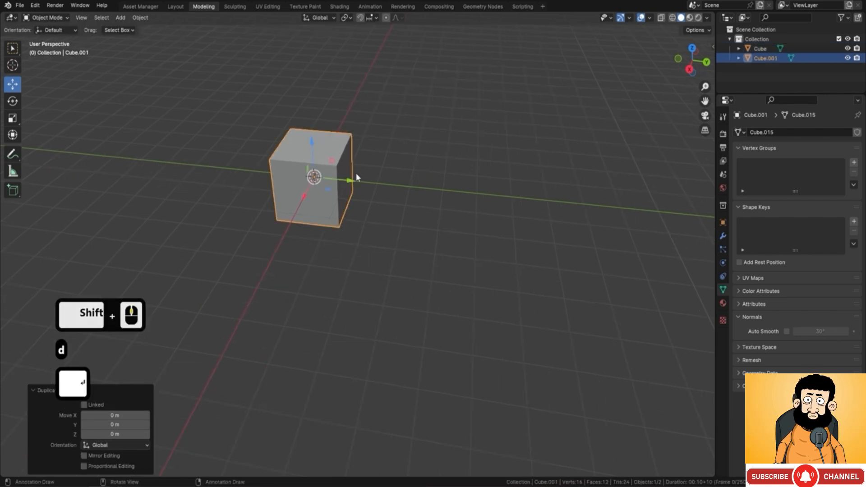
pyautogui.press('Return')
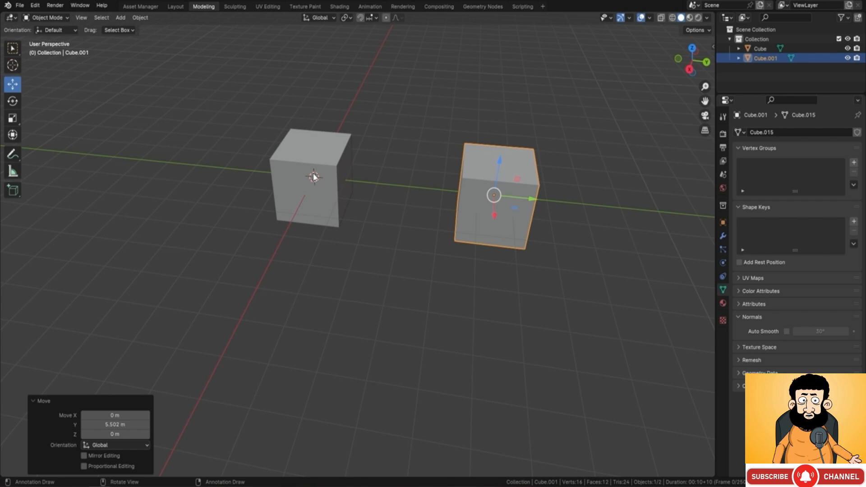
# Step: Place the 3D cursor behind the two cubes and snap the original cube to it with Selection to Cursor (Keep Offset)
pyautogui.keyDown('shift'); pyautogui.rightClick(387, 88); pyautogui.keyUp('shift')
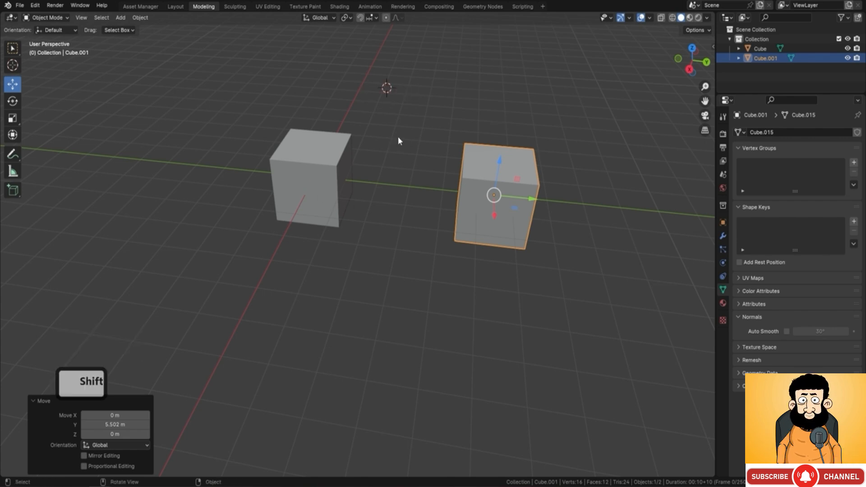
pyautogui.click(337, 166)
pyautogui.hotkey('shift', 's')
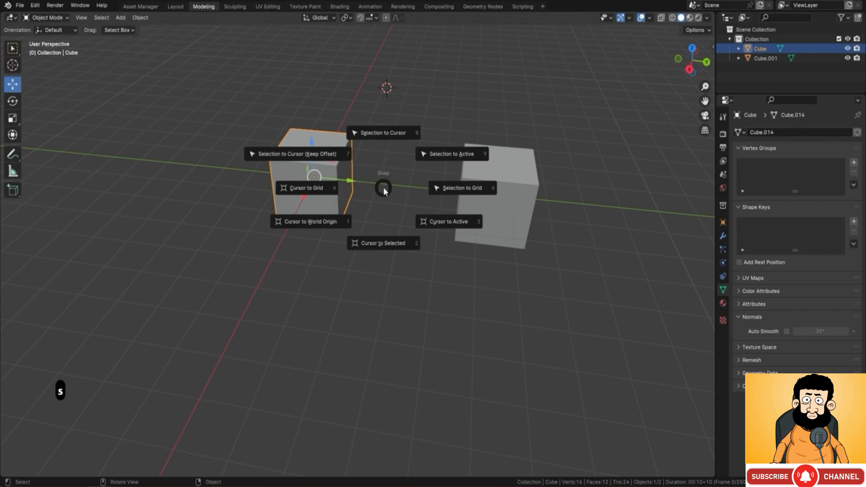
pyautogui.click(313, 154)
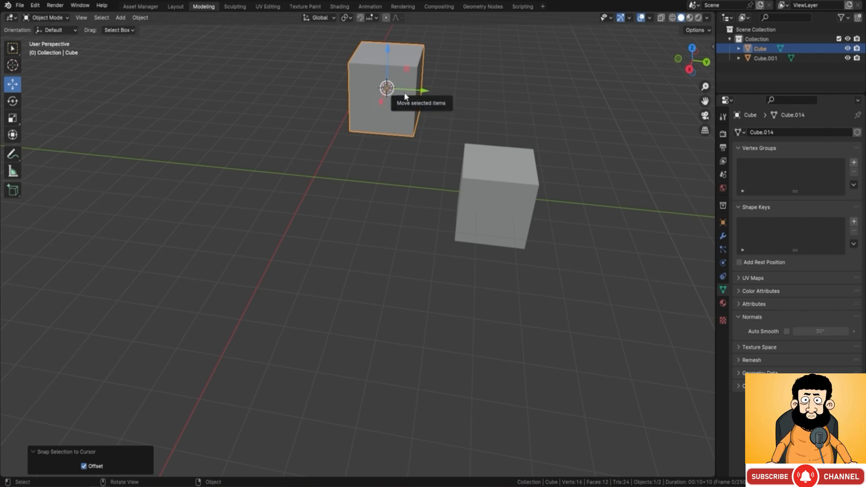
# Step: Select the duplicated cube and set its origin with Origin to Geometry
pyautogui.click(515, 174)
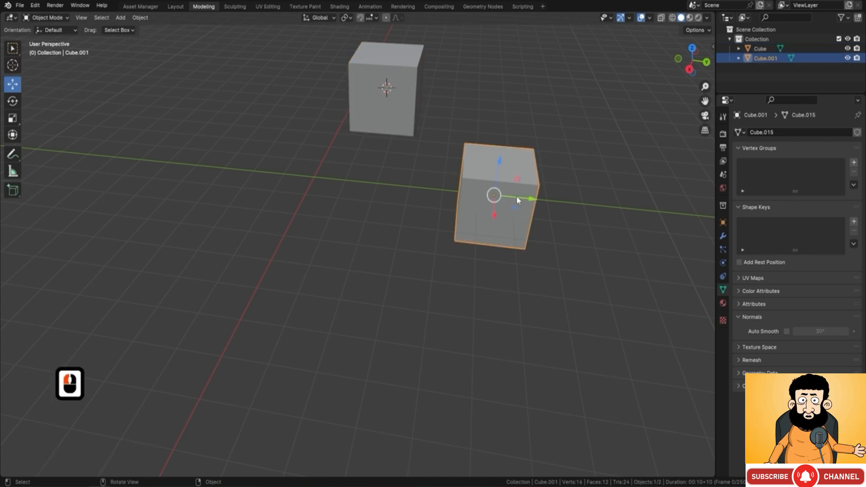
pyautogui.rightClick(377, 188)
pyautogui.moveTo(356, 220)
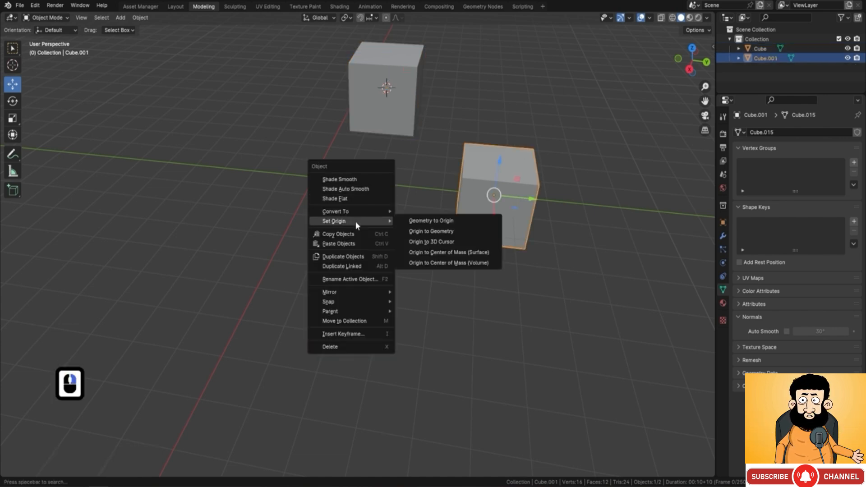
pyautogui.click(432, 231)
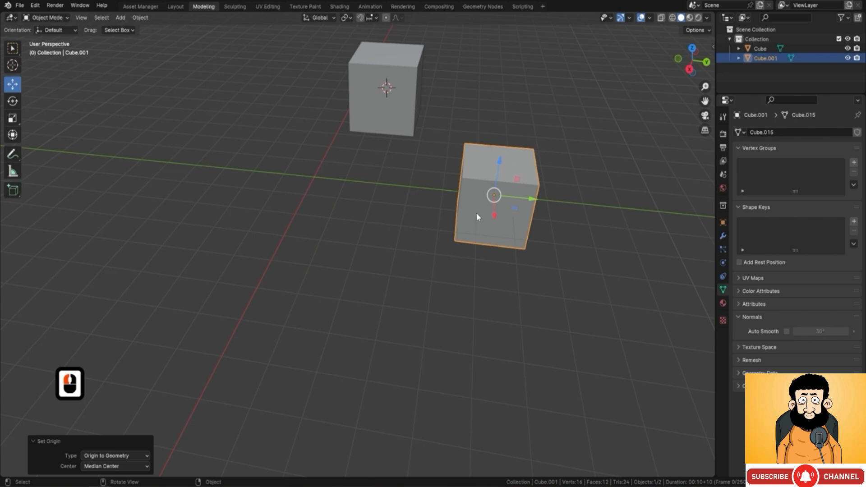
# Step: Snap the 3D cursor to the duplicated cube and move the original cube onto it with Selection to Cursor (Keep Offset)
pyautogui.moveTo(504, 213); pyautogui.dragTo(502, 159, button='middle')
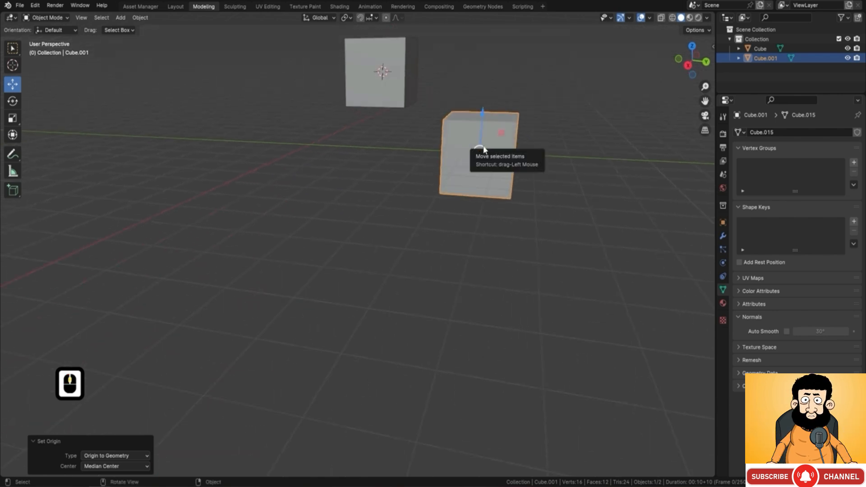
pyautogui.hotkey('shift', 's')
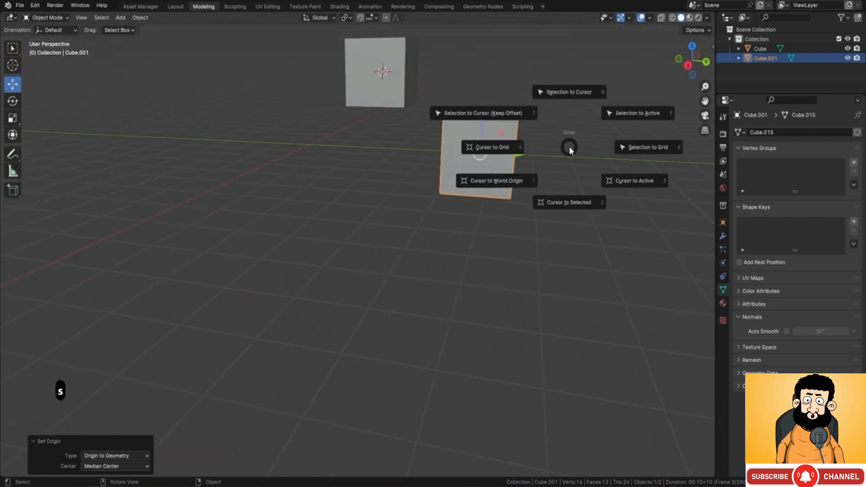
pyautogui.click(568, 202)
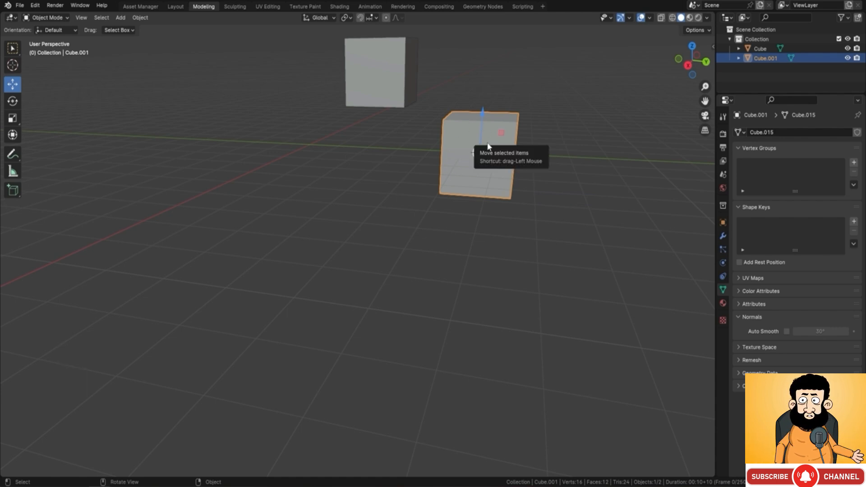
pyautogui.click(389, 55)
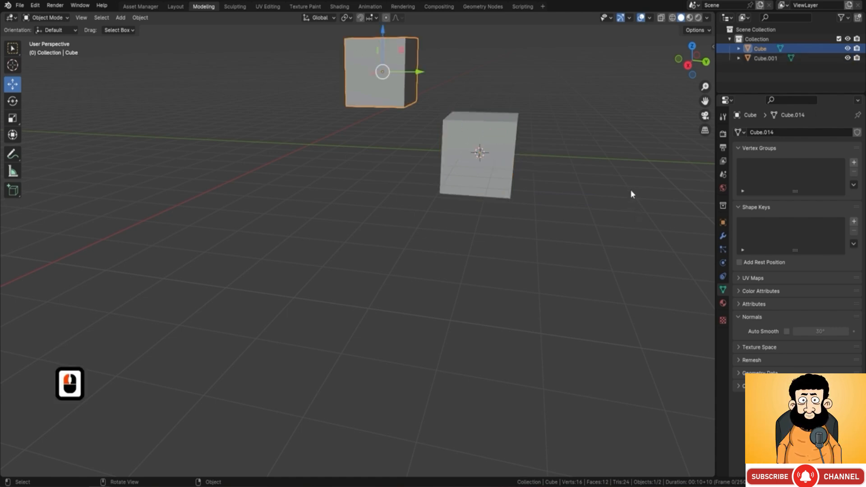
pyautogui.hotkey('shift', 's')
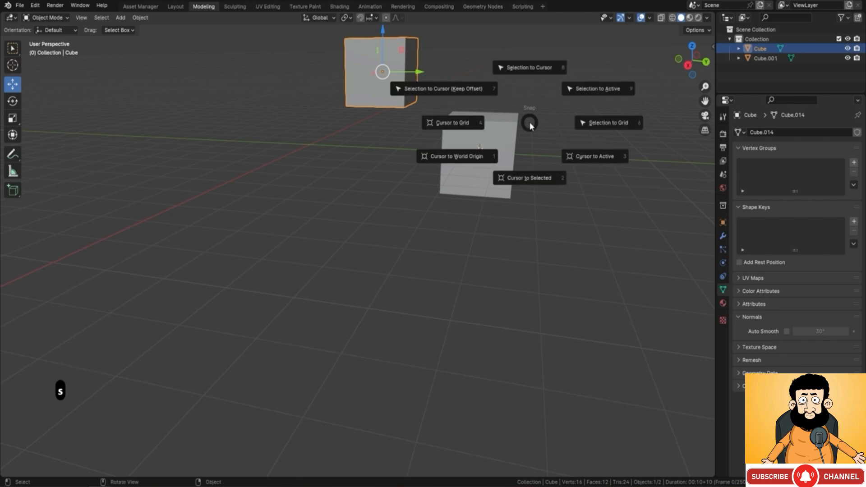
pyautogui.click(469, 88)
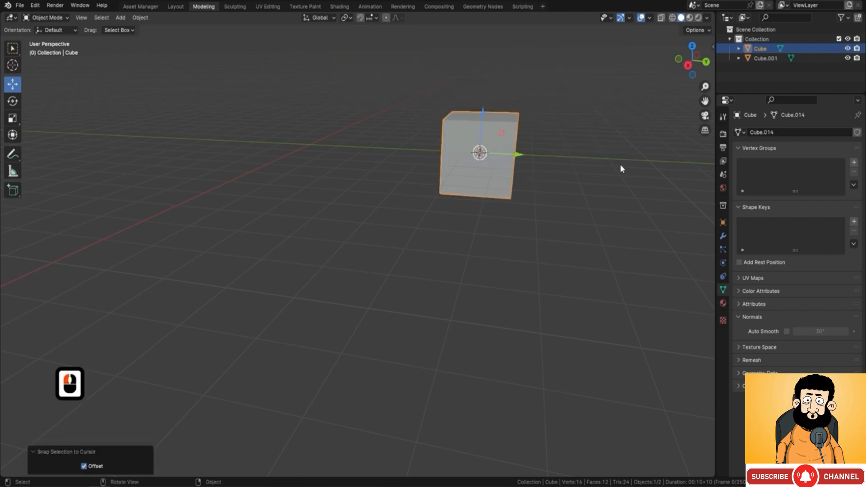
# Step: Scale the original cube to about 0.66 and raise it along Z to sit above the larger cube
pyautogui.scroll(-1, 538, 175)
pyautogui.moveTo(538, 175); pyautogui.dragTo(446, 196, button='middle')
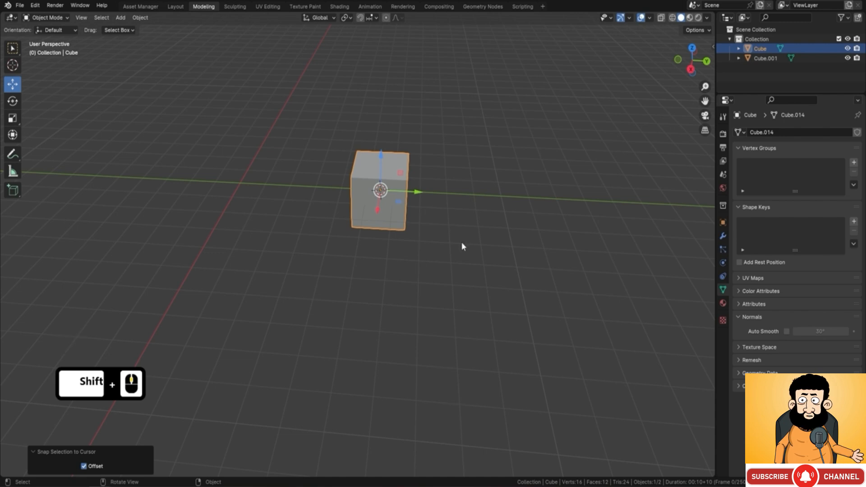
pyautogui.press('s')
pyautogui.click(458, 257)
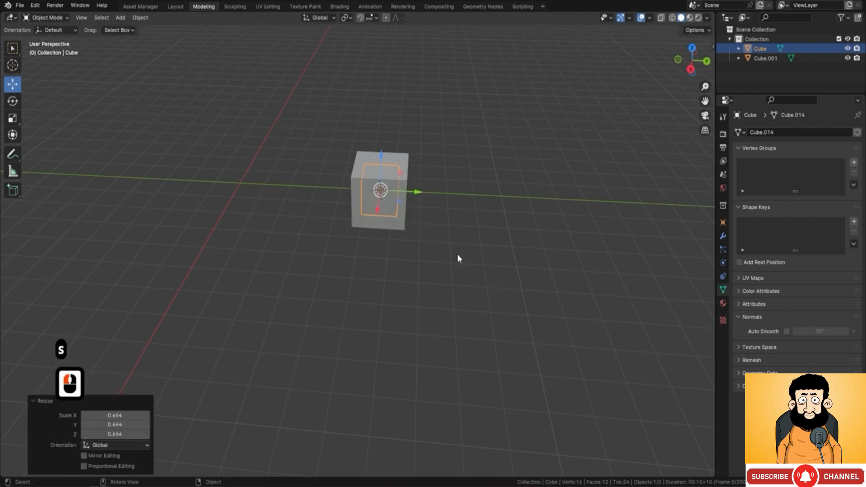
pyautogui.keyDown('shift'); pyautogui.moveTo(457, 238); pyautogui.dragTo(424, 237, button='middle'); pyautogui.keyUp('shift')
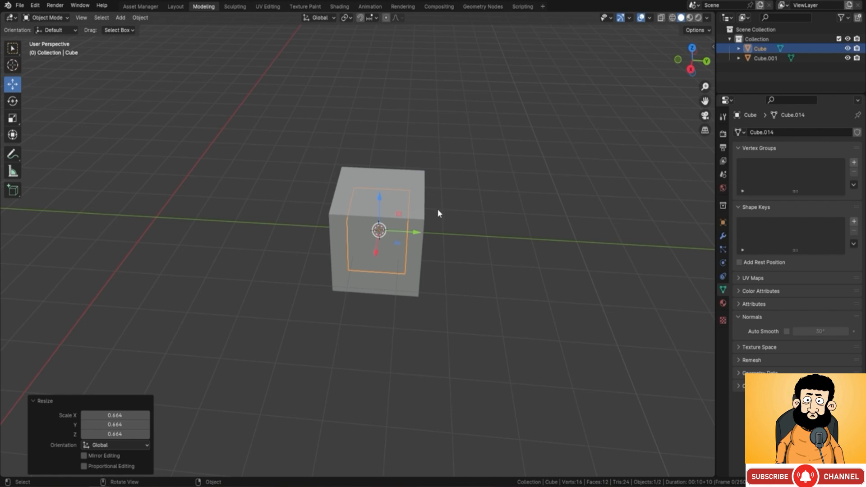
pyautogui.moveTo(438, 212); pyautogui.dragTo(405, 177, button='middle')
pyautogui.moveTo(383, 193); pyautogui.dragTo(491, 92)
# Step: Join the small and large cubes into one object and enter Edit Mode with face selection
pyautogui.keyDown('shift'); pyautogui.click(427, 195); pyautogui.keyUp('shift')
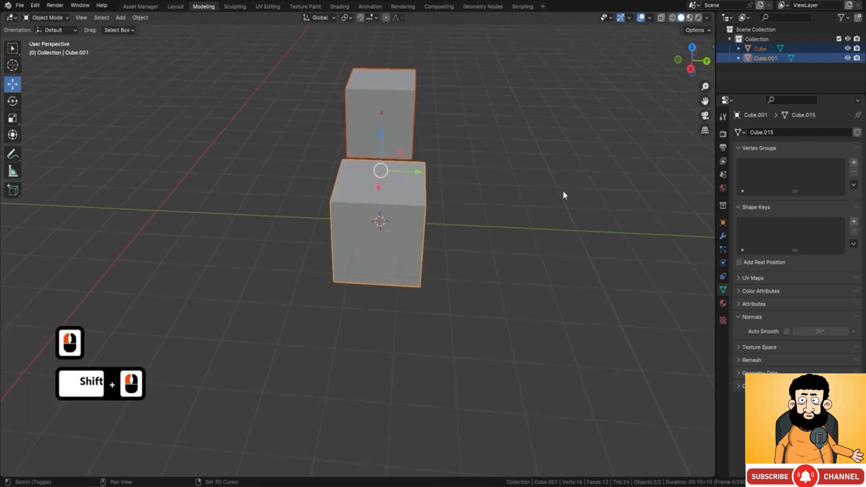
pyautogui.hotkey('ctrl', 'j')
pyautogui.press('Tab')
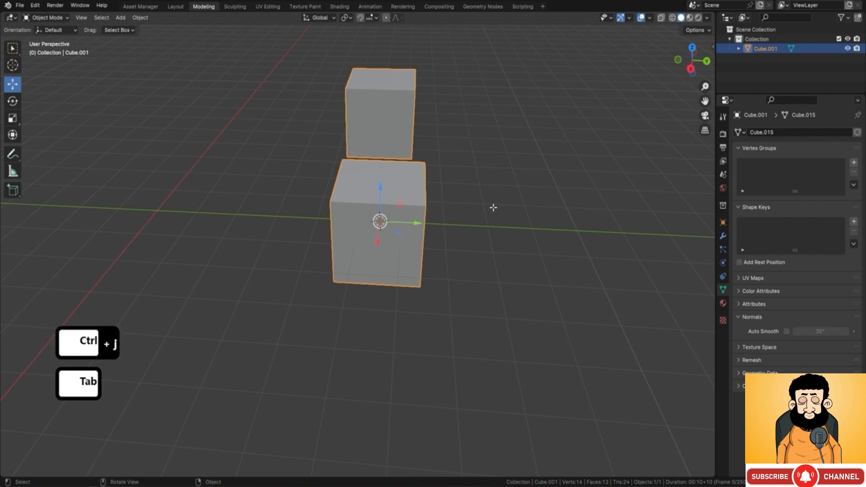
pyautogui.moveTo(494, 207); pyautogui.dragTo(470, 174, button='middle')
pyautogui.click(94, 20)
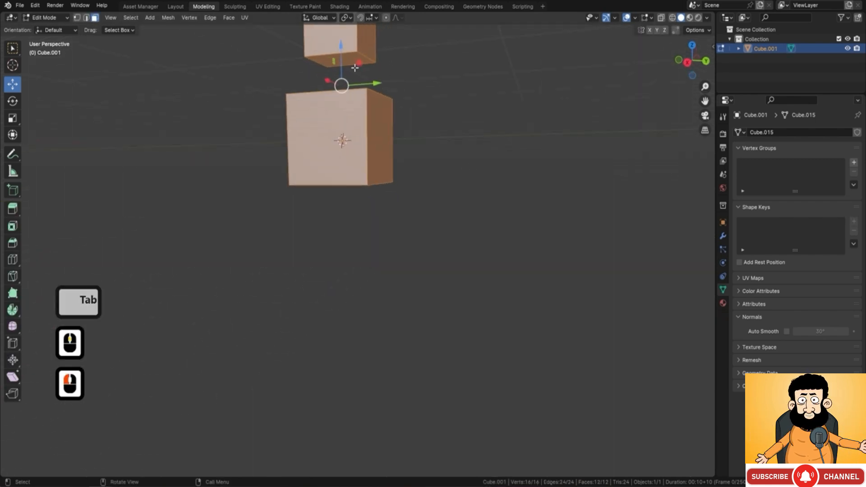
# Step: Select the upper cube's bottom face and the lower cube's top face and connect them with Bridge Faces
pyautogui.click(353, 63)
pyautogui.moveTo(377, 70); pyautogui.dragTo(381, 180, button='middle')
pyautogui.keyDown('shift'); pyautogui.click(381, 195); pyautogui.keyUp('shift')
pyautogui.rightClick(488, 148)
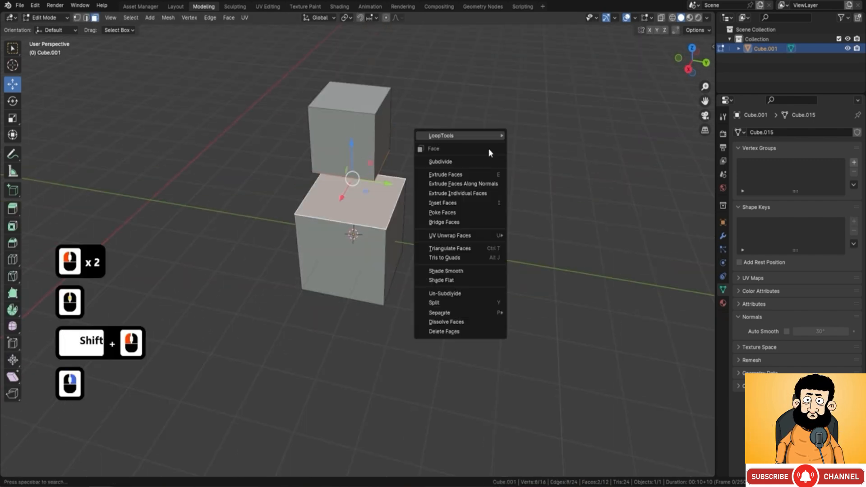
pyautogui.click(453, 224)
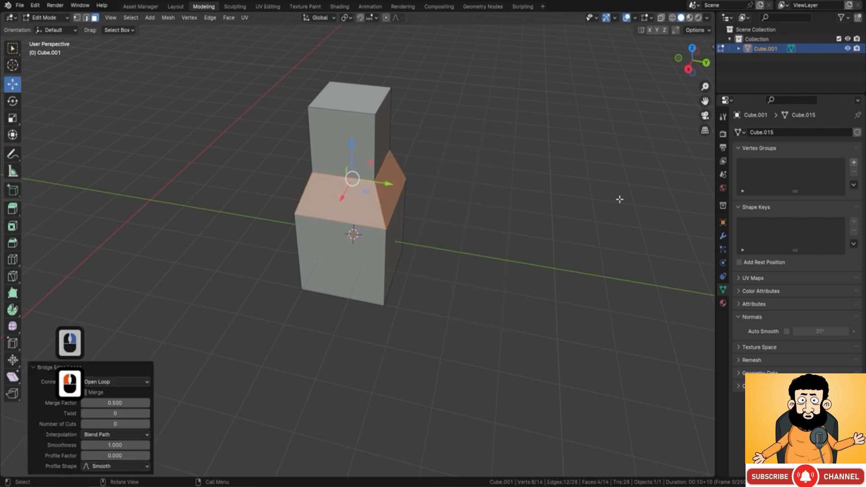
# Step: Add three evenly spaced horizontal loop cuts around the lower cube without sliding them
pyautogui.moveTo(416, 232); pyautogui.dragTo(391, 217, button='middle')
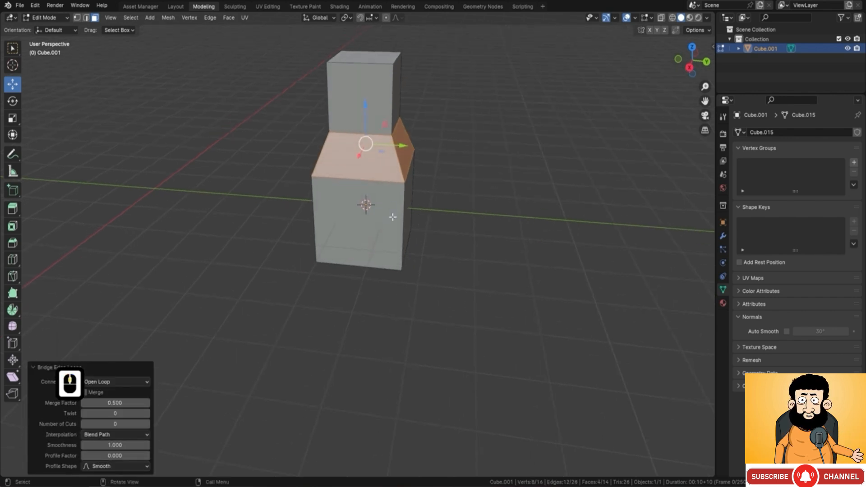
pyautogui.hotkey('ctrl', 'r')
pyautogui.scroll(1, 393, 217)
pyautogui.scroll(1, 393, 217)
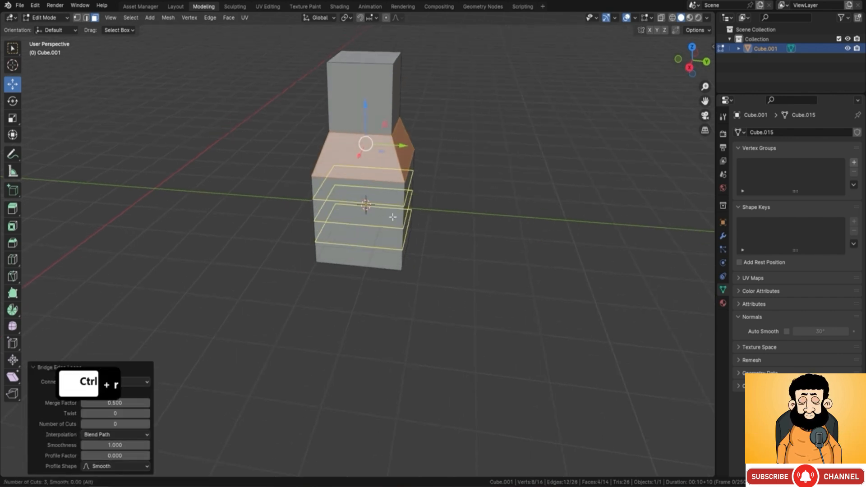
pyautogui.click(392, 217)
pyautogui.rightClick(392, 217)
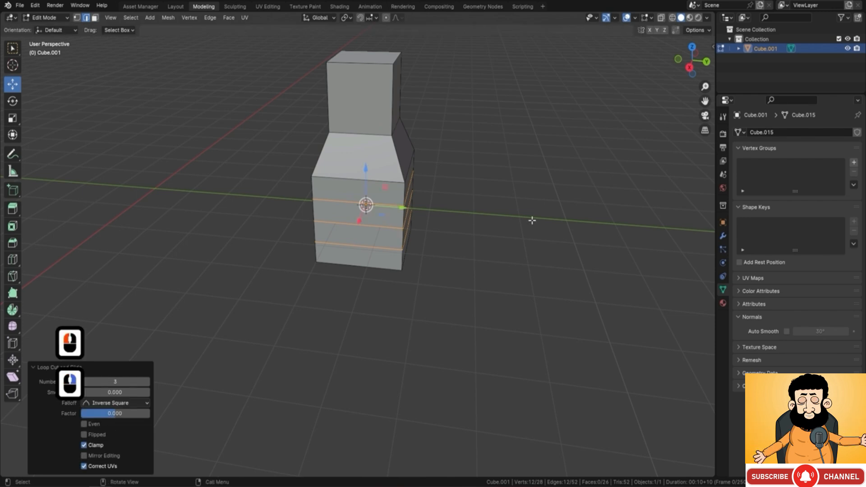
# Step: Select the middle edge loop of the lower cube and scale it outward to about 1.145
pyautogui.click(451, 220)
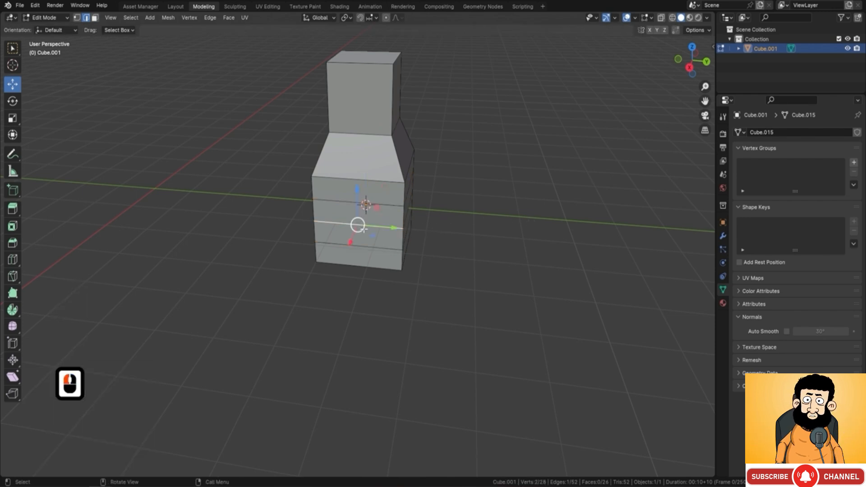
pyautogui.keyDown('shift'); pyautogui.click(358, 225); pyautogui.keyUp('shift')
pyautogui.keyDown('alt'); pyautogui.keyDown('shift'); pyautogui.click(392, 234); pyautogui.keyUp('shift'); pyautogui.keyUp('alt')
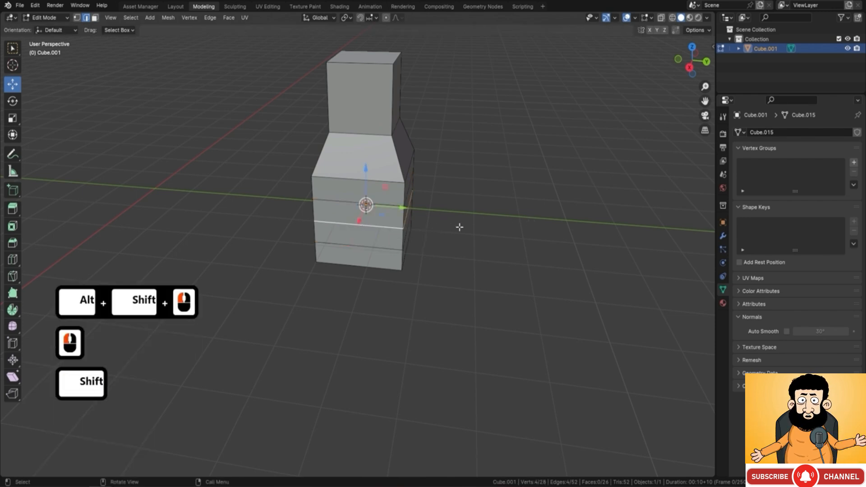
pyautogui.moveTo(459, 227); pyautogui.dragTo(222, 215, button='middle')
pyautogui.press('s')
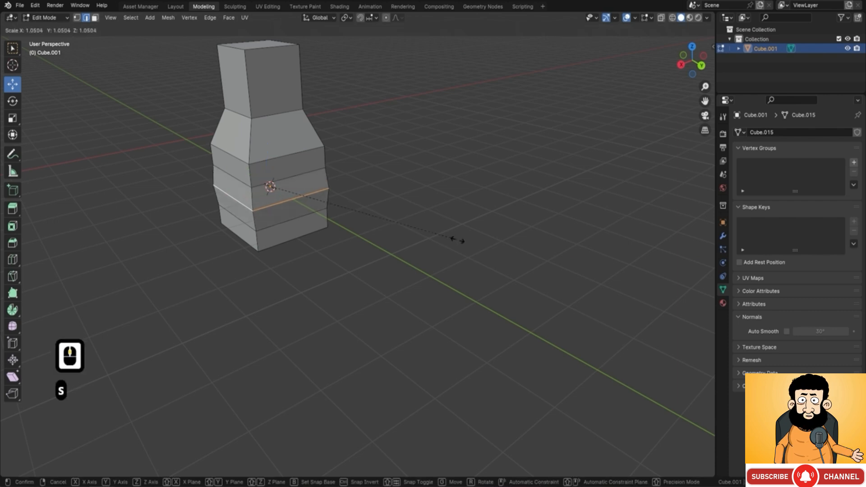
pyautogui.click(476, 244)
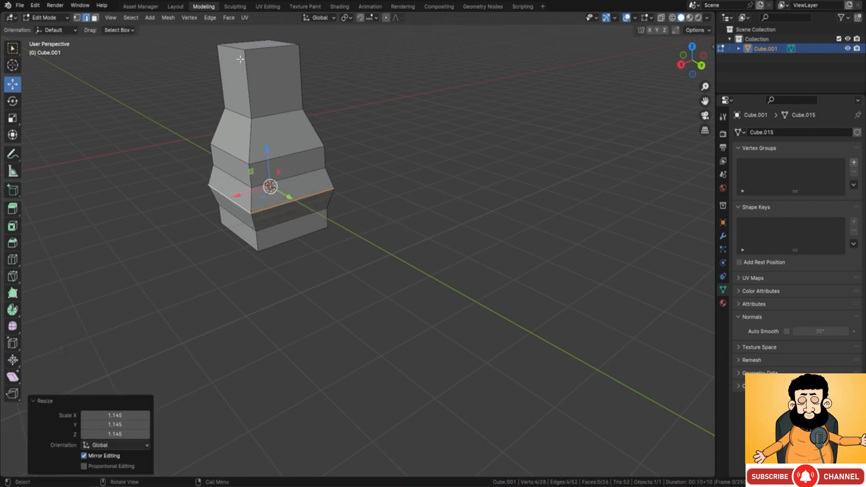
# Step: Bevel two opposite top edges of the upper block about 0.318 m wide with 4 segments and a 0.071 profile shape
pyautogui.click(266, 43)
pyautogui.moveTo(266, 43); pyautogui.dragTo(409, 169, button='middle')
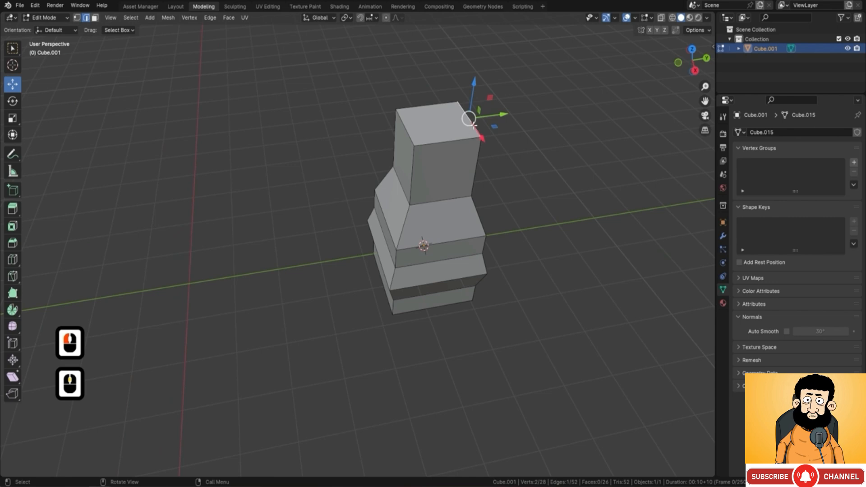
pyautogui.keyDown('shift'); pyautogui.click(403, 135); pyautogui.keyUp('shift')
pyautogui.keyDown('shift'); pyautogui.moveTo(523, 172); pyautogui.dragTo(478, 168, button='middle'); pyautogui.keyUp('shift')
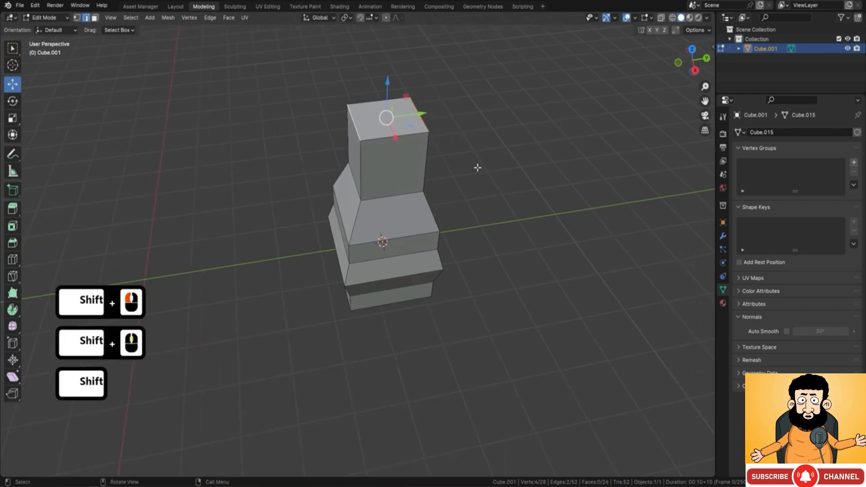
pyautogui.hotkey('ctrl', 'b')
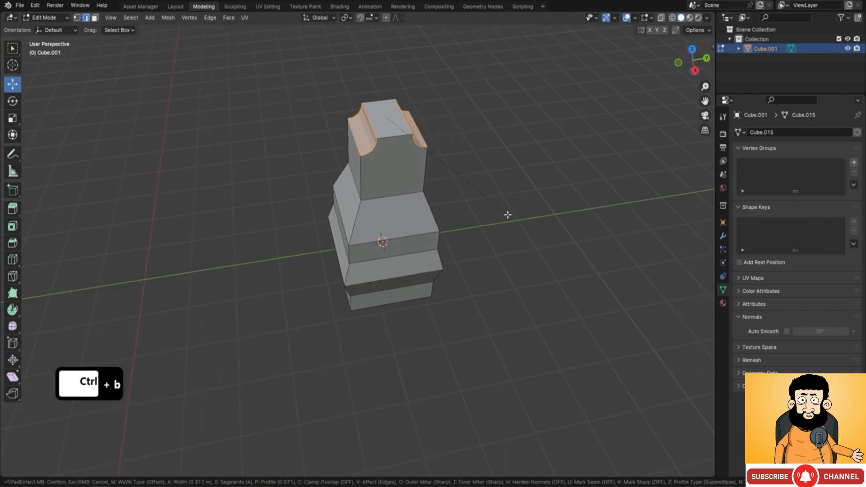
pyautogui.click(509, 215)
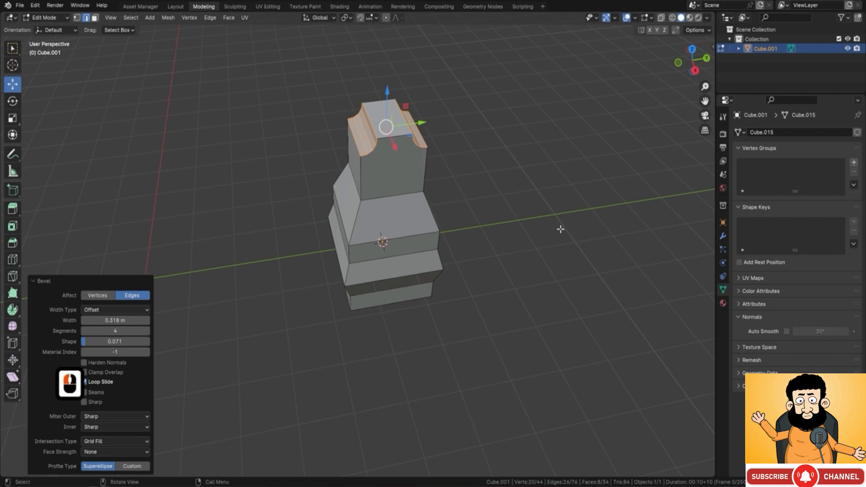
# Step: Inset the upper block's notched side face by about 0.215 m and extrude the inner face outward about 0.98 m
pyautogui.click(94, 18)
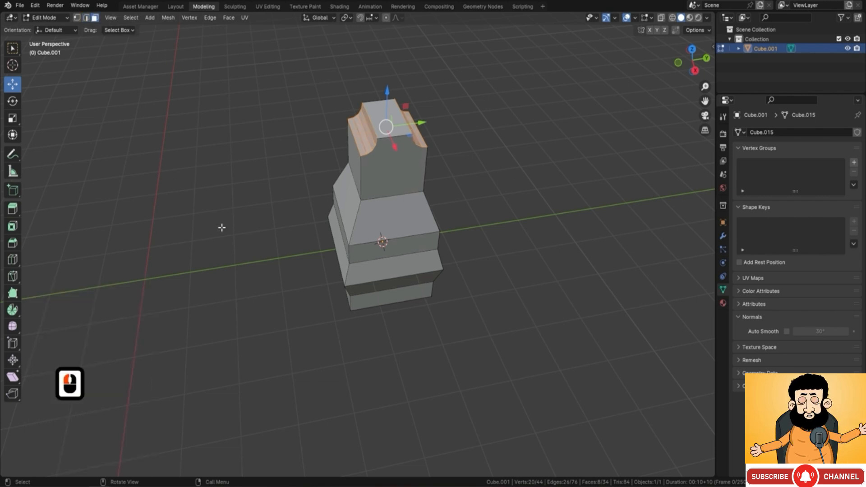
pyautogui.click(401, 179)
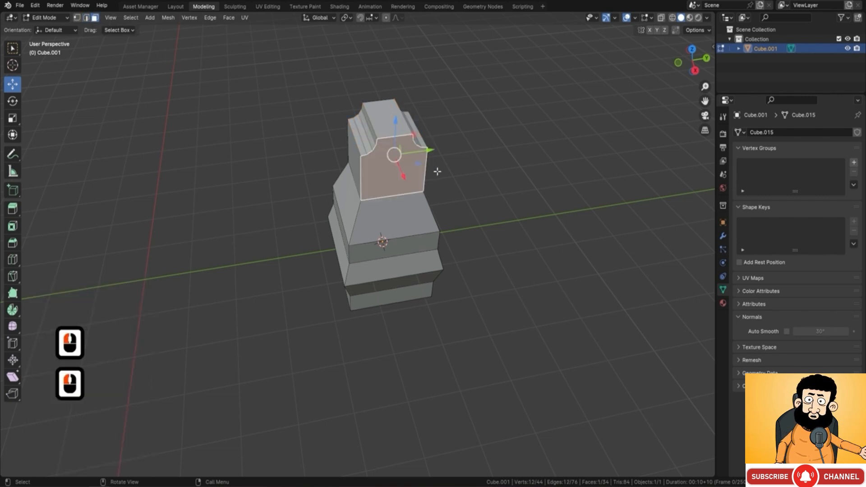
pyautogui.press('i')
pyautogui.click(546, 102)
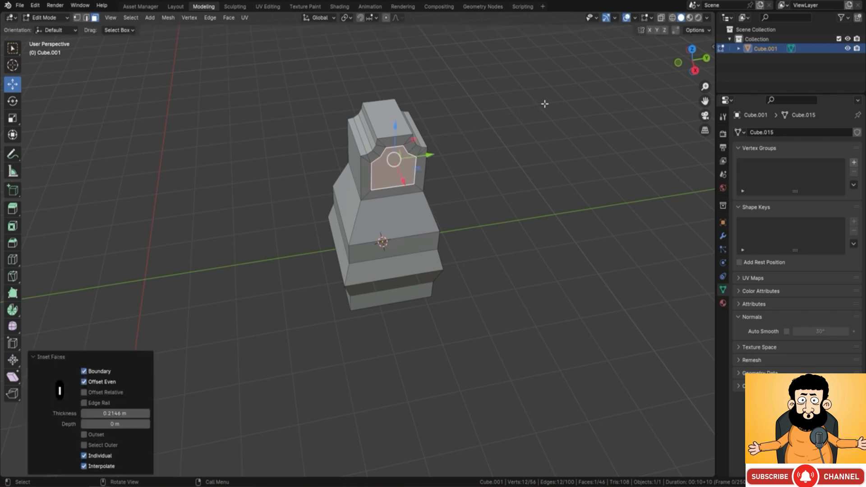
pyautogui.moveTo(463, 239); pyautogui.dragTo(425, 160, button='middle')
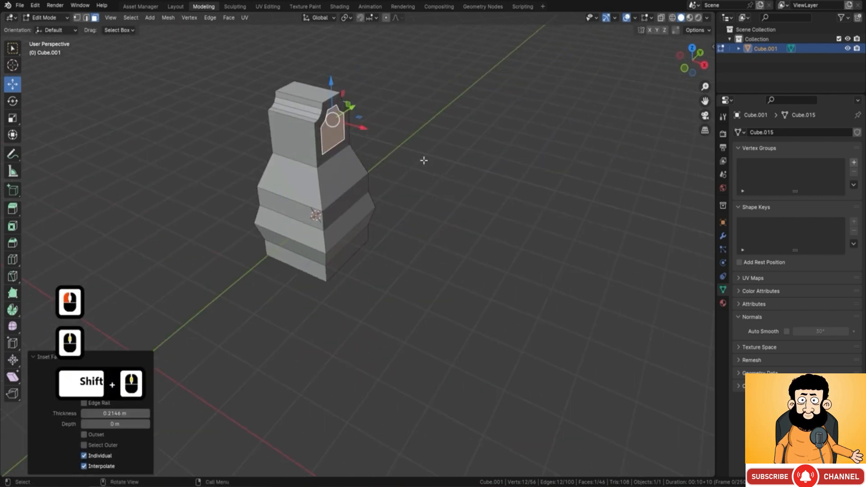
pyautogui.press('e')
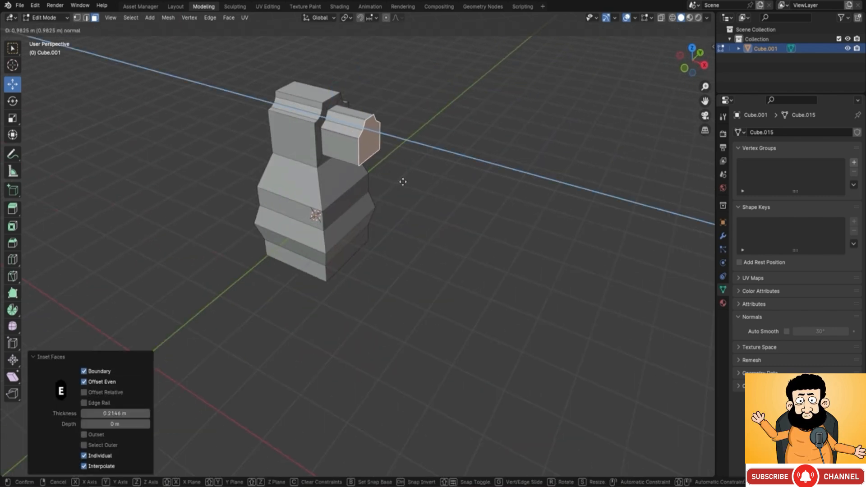
pyautogui.click(403, 181)
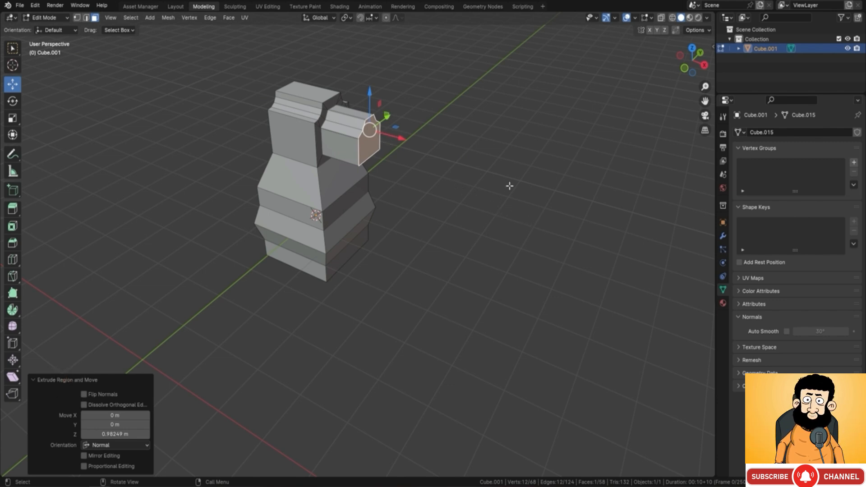
# Step: Duplicate the extruded end face in place and move the copy about 1.33 m along the X axis
pyautogui.hotkey('shift', 'd')
pyautogui.press('Return')
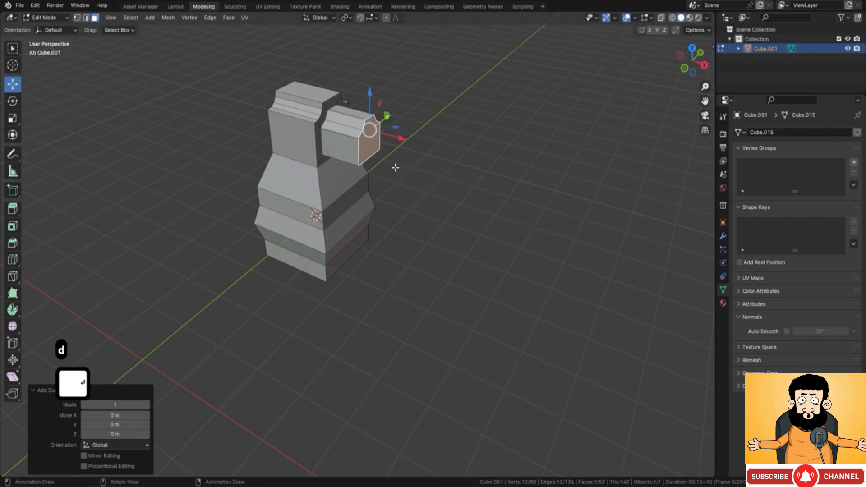
pyautogui.moveTo(402, 139); pyautogui.dragTo(459, 155)
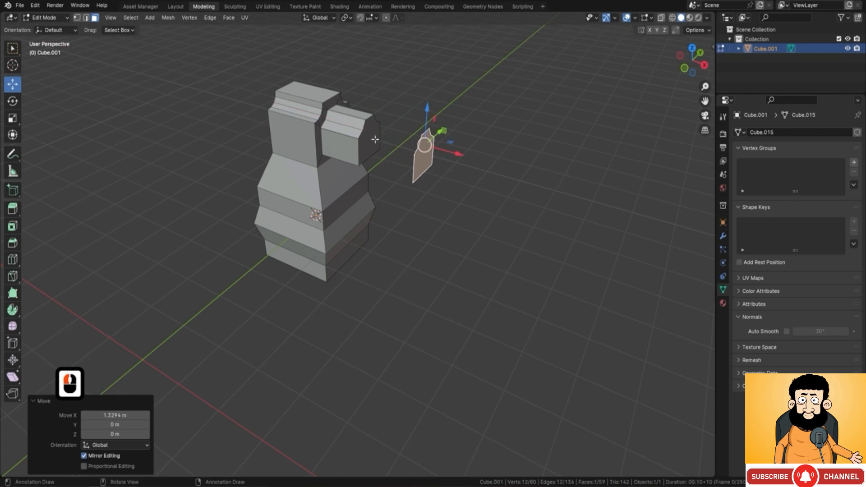
# Step: Scale the duplicated face up to about 1.475 and extrude it about 1.47 m away from the tower
pyautogui.press('s')
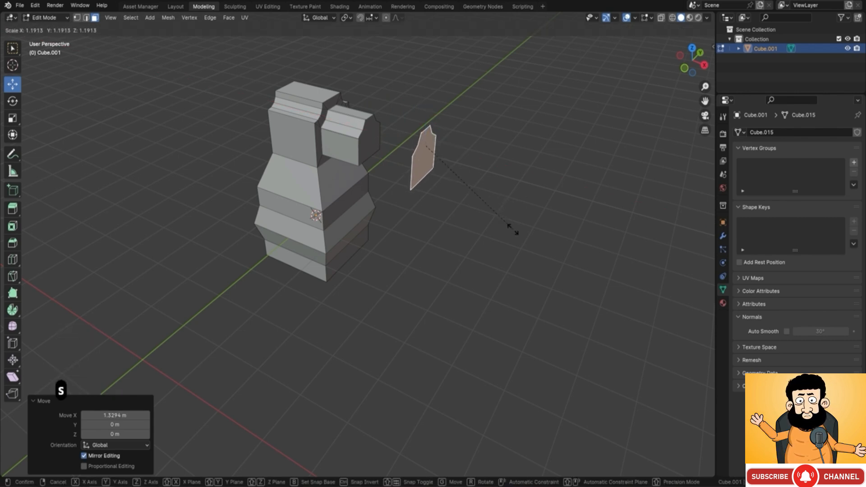
pyautogui.click(533, 251)
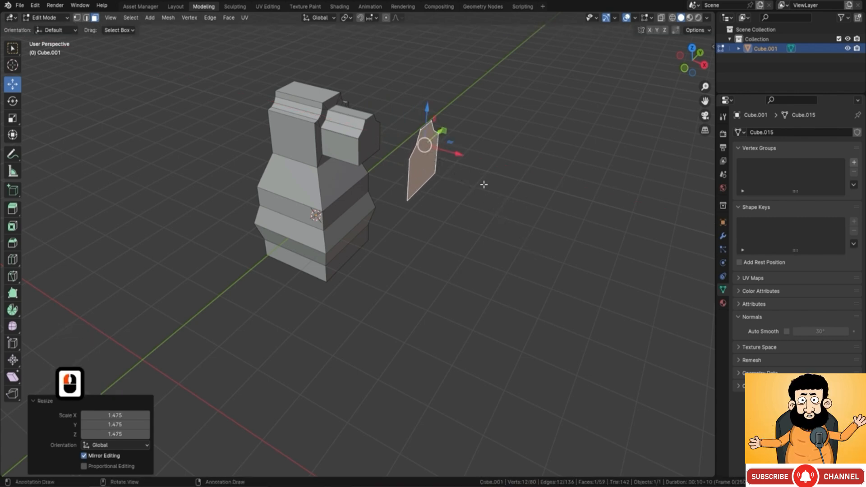
pyautogui.press('e')
pyautogui.click(552, 211)
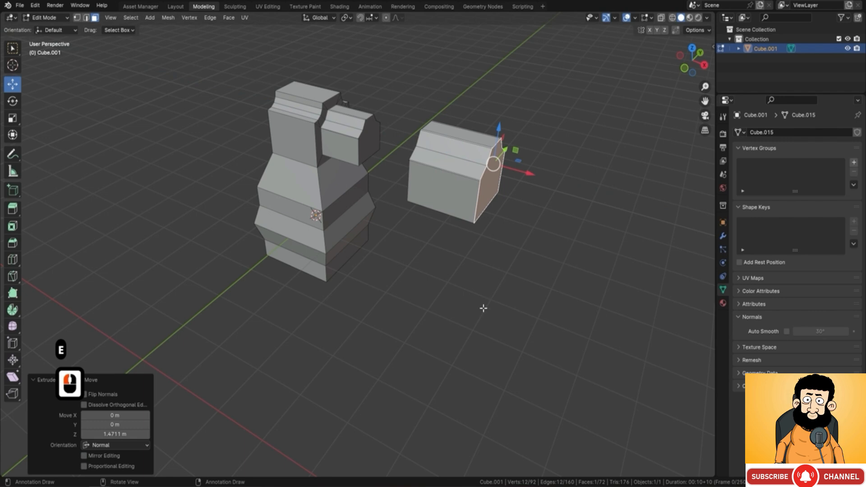
# Step: Connect the detached block's inner end face to the end face of the tower's extruded arm with Bridge Faces
pyautogui.moveTo(434, 248); pyautogui.dragTo(479, 247, button='middle')
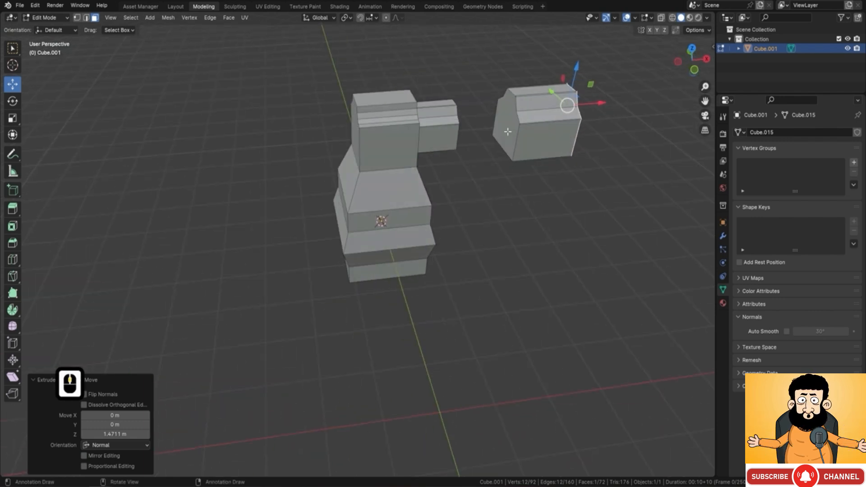
pyautogui.click(509, 131)
pyautogui.moveTo(519, 166); pyautogui.dragTo(483, 154, button='middle')
pyautogui.keyDown('shift'); pyautogui.click(397, 121); pyautogui.keyUp('shift')
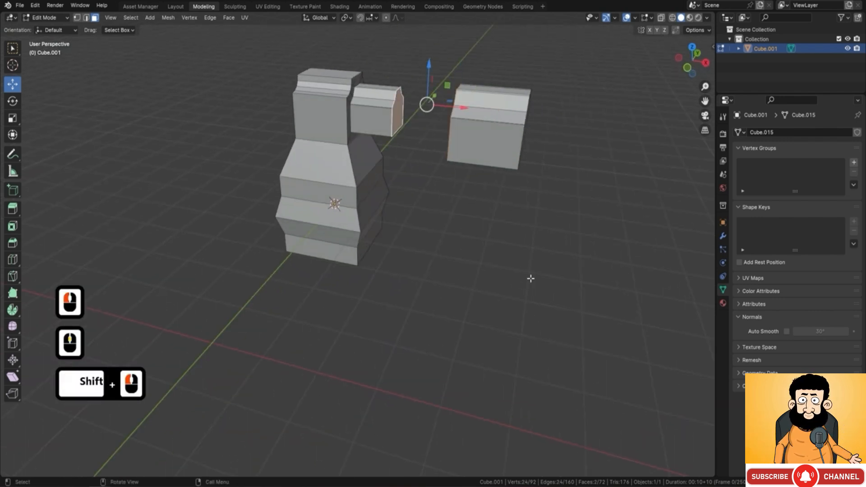
pyautogui.rightClick(413, 210)
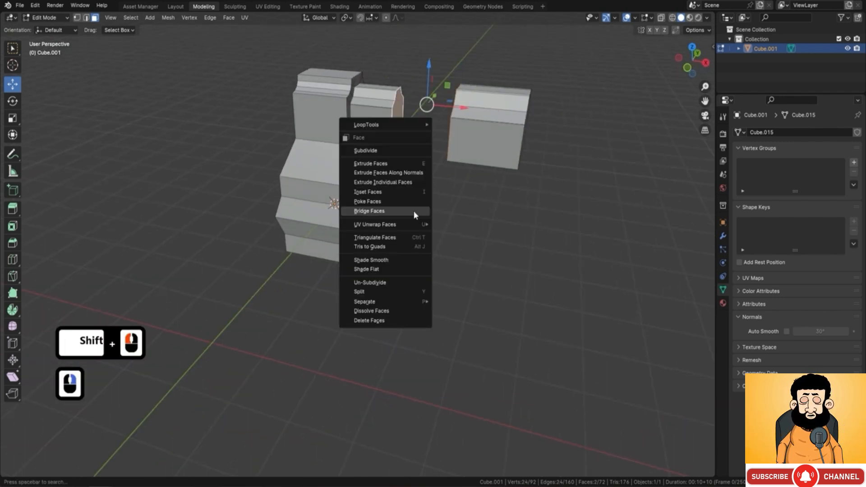
pyautogui.click(391, 209)
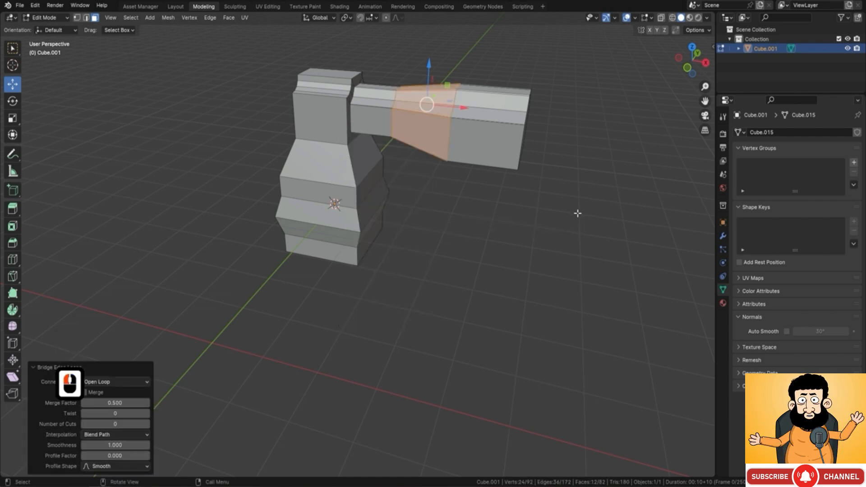
pyautogui.moveTo(544, 163); pyautogui.dragTo(387, 44, button='middle')
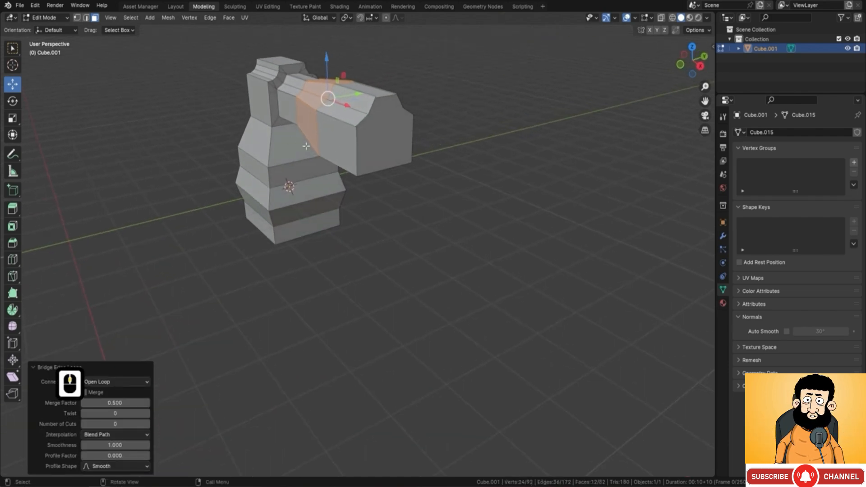
pyautogui.moveTo(322, 99); pyautogui.dragTo(522, 156, button='middle')
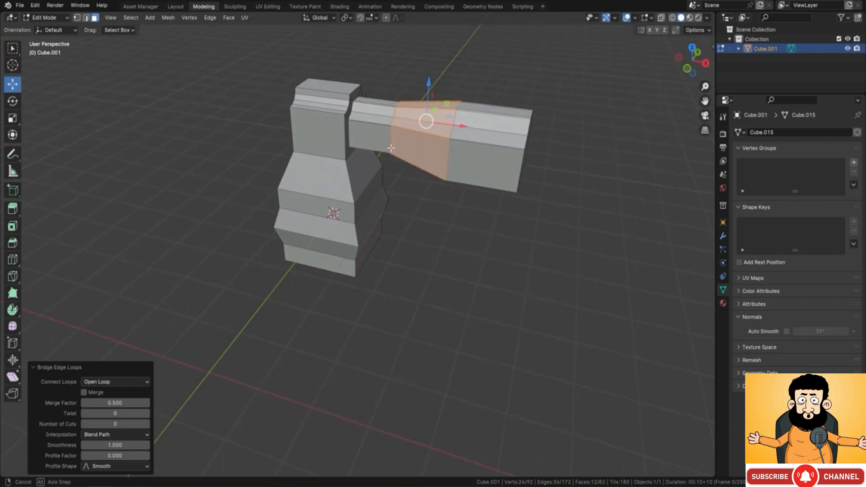